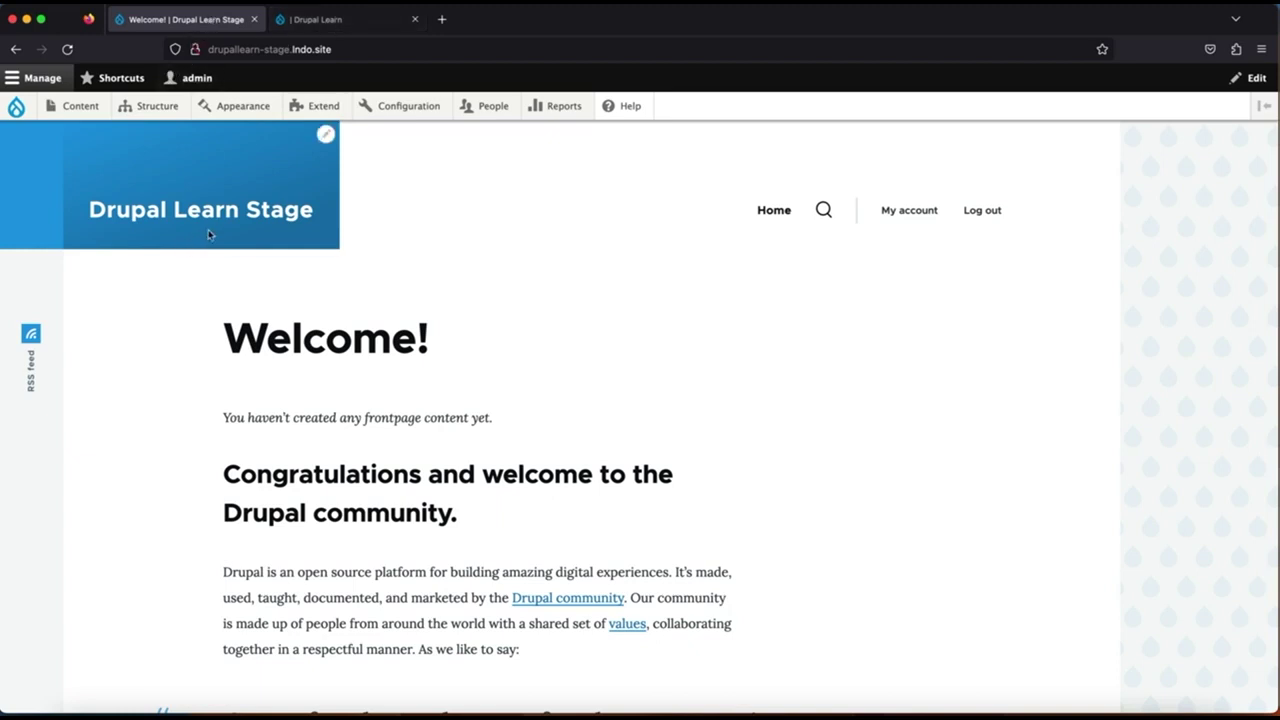
- Open the News content type's field list on the Drupal Learn site and look through its fields
left_click(332, 24)
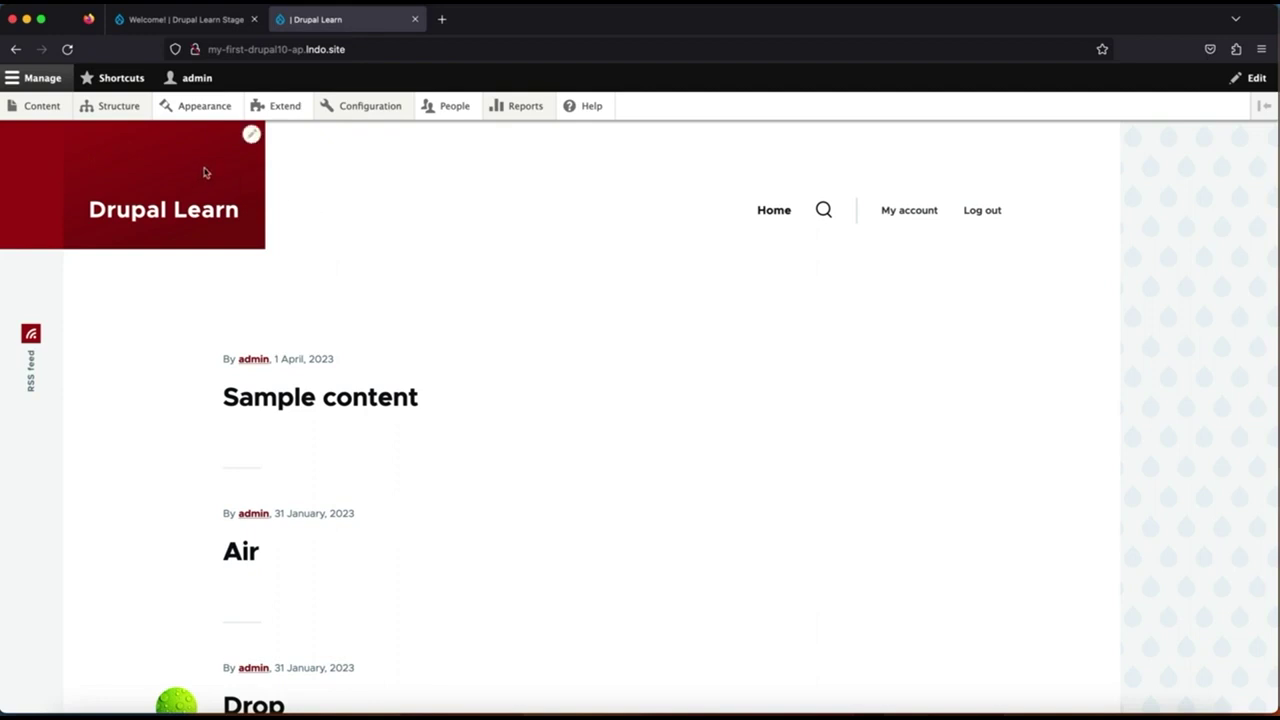
mouse_move(119, 107)
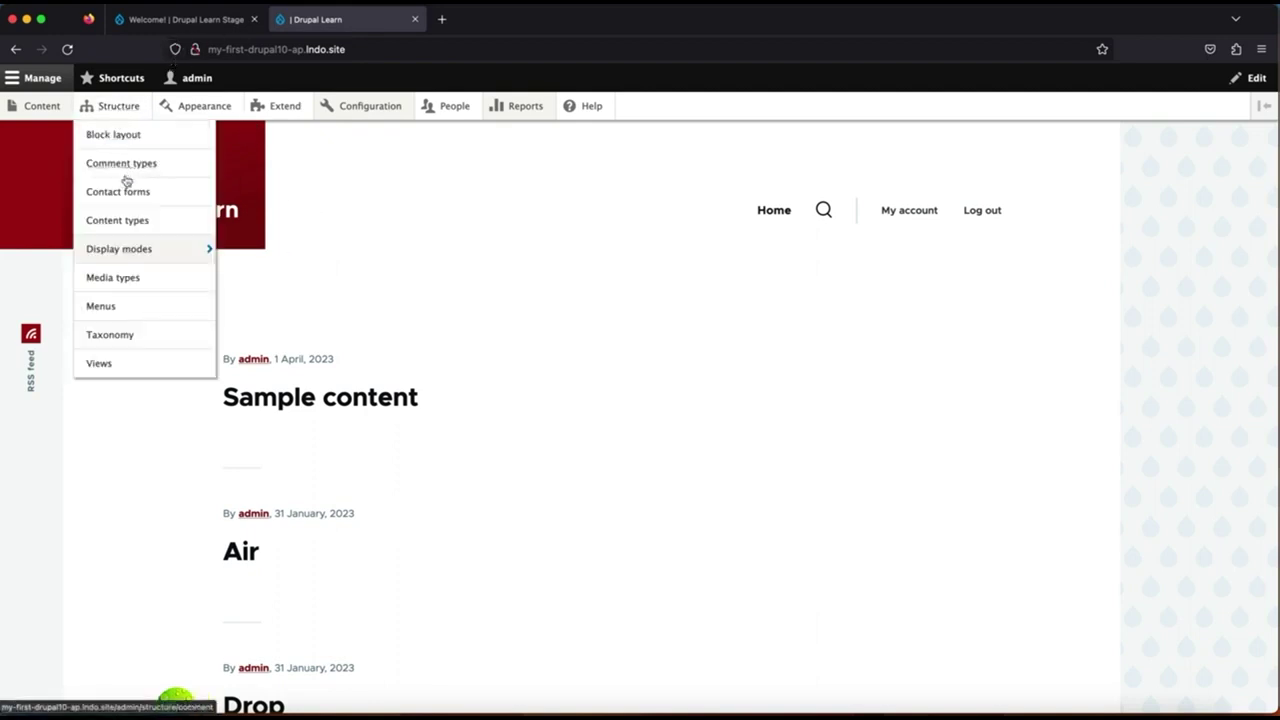
left_click(131, 229)
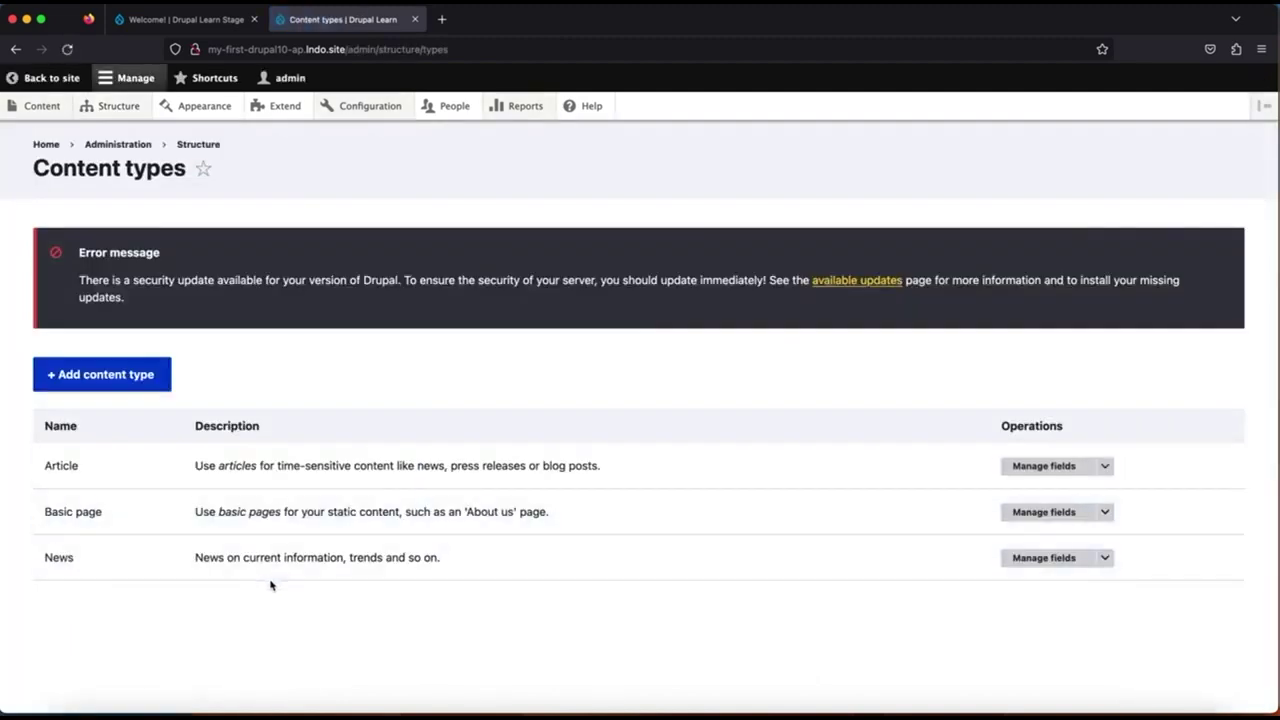
left_click(1023, 558)
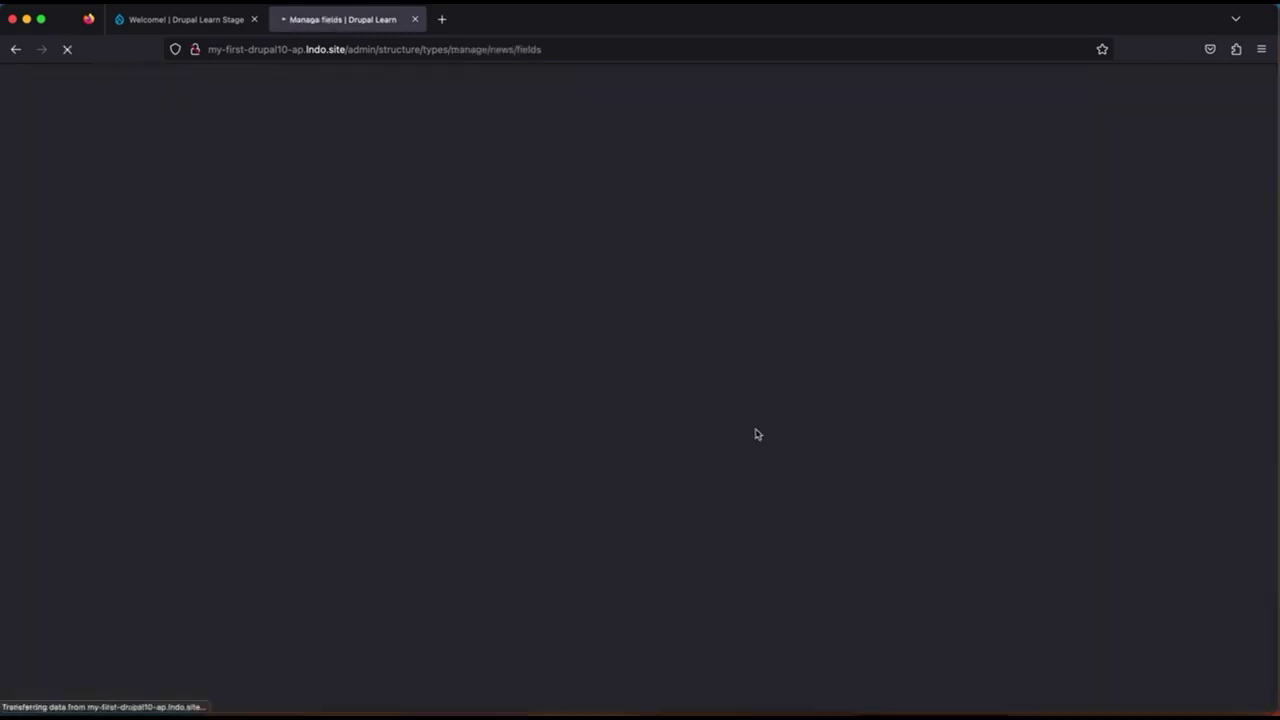
scroll(757, 434, "down", 3)
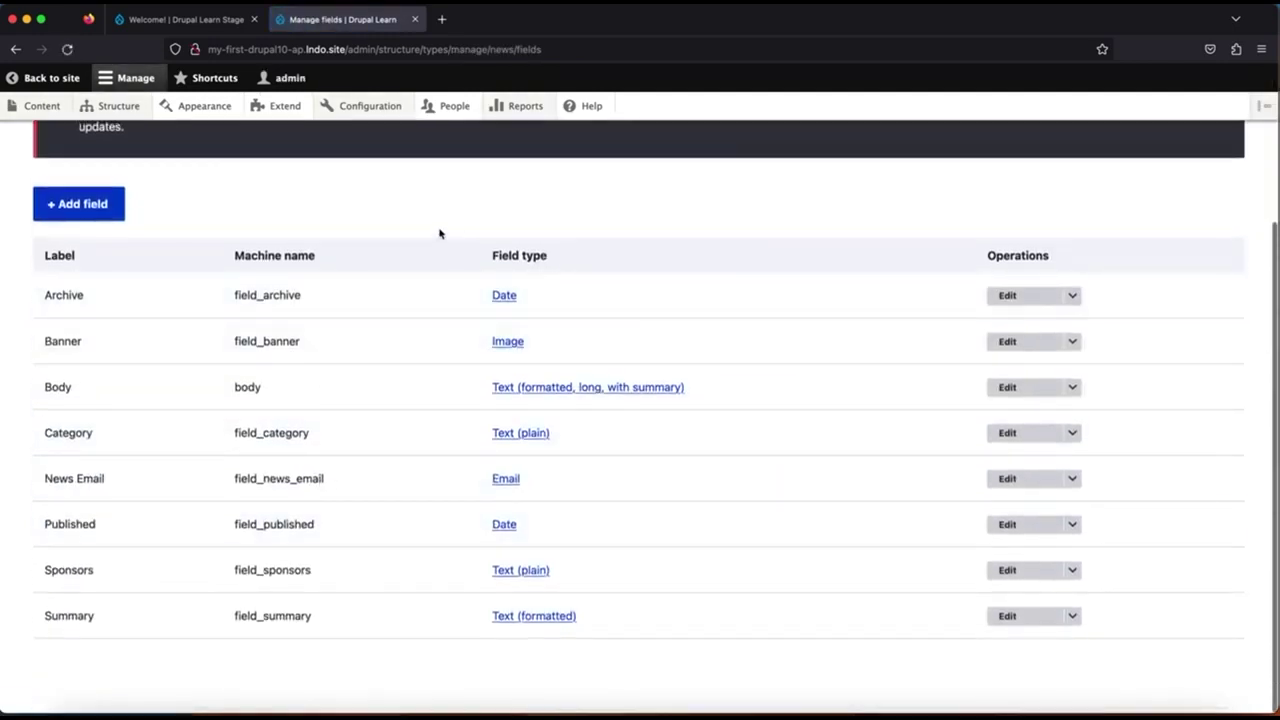
scroll(439, 233, "up", 3)
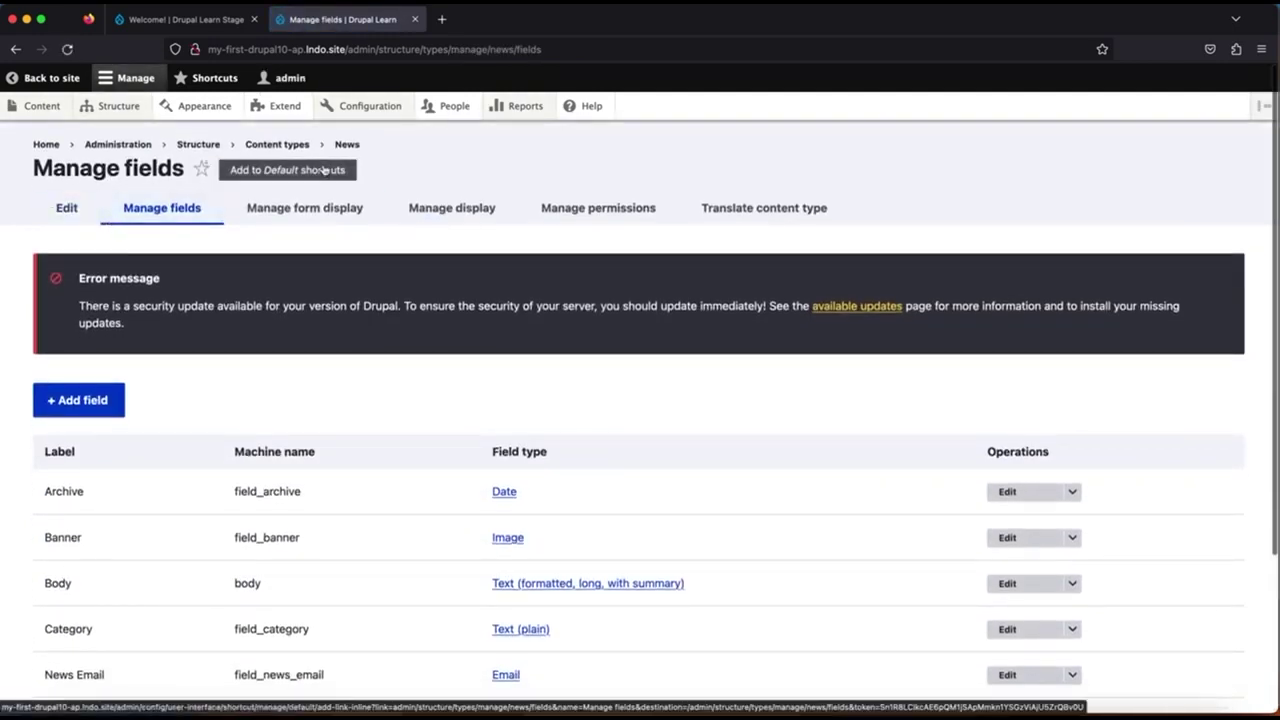
- View the list of content types on the Drupal Learn Stage site
left_click(188, 19)
mouse_move(169, 115)
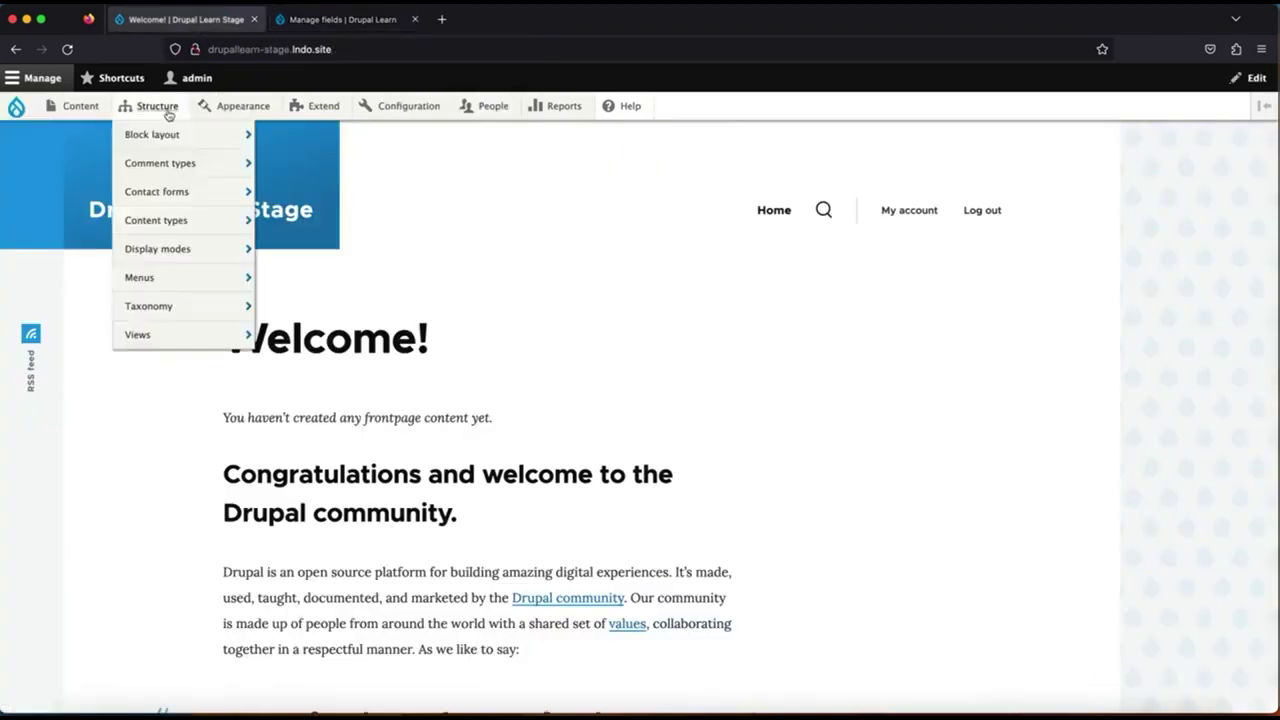
left_click(172, 220)
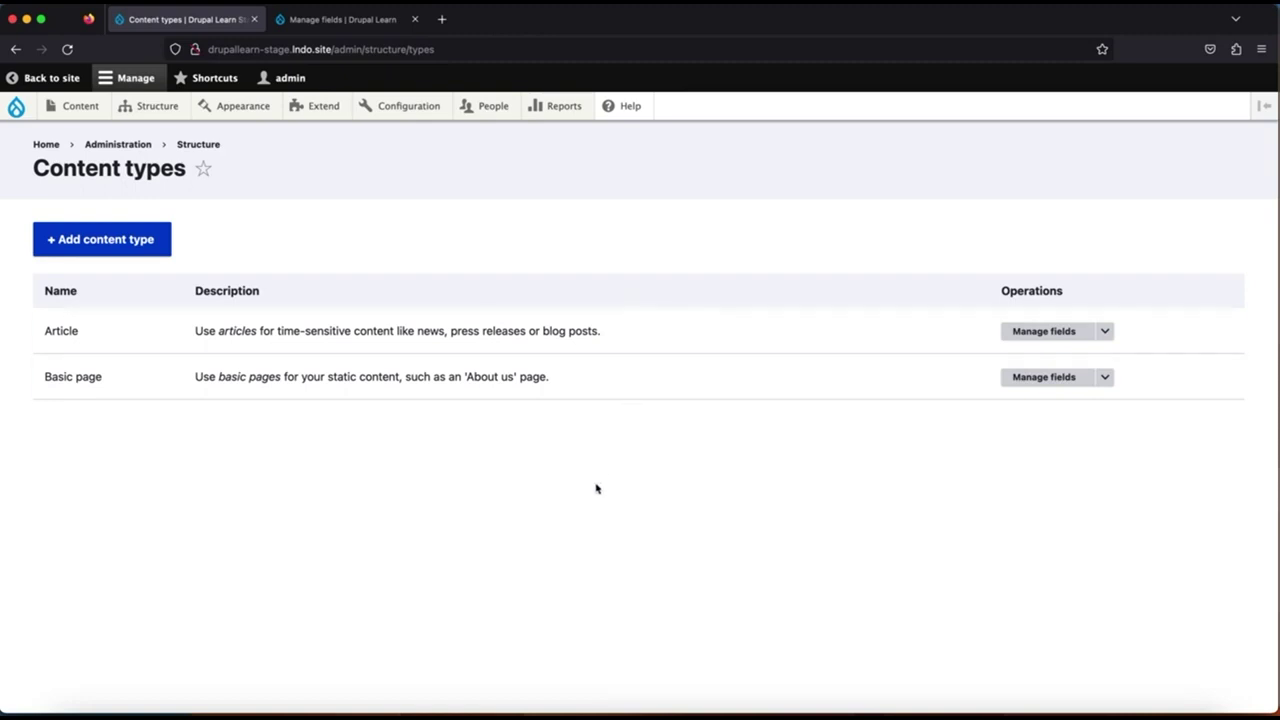
- Switch to iTerm and change into the drupallearn directory
left_click(416, 712)
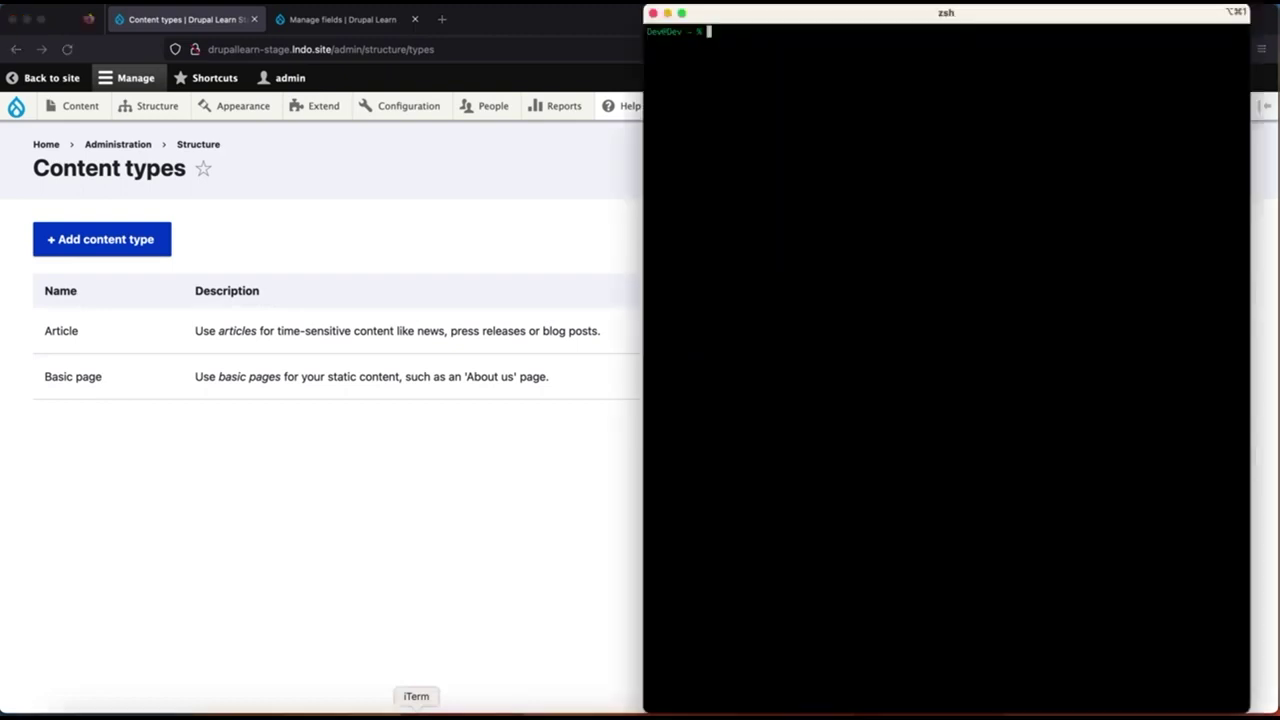
type("cd drupallearn")
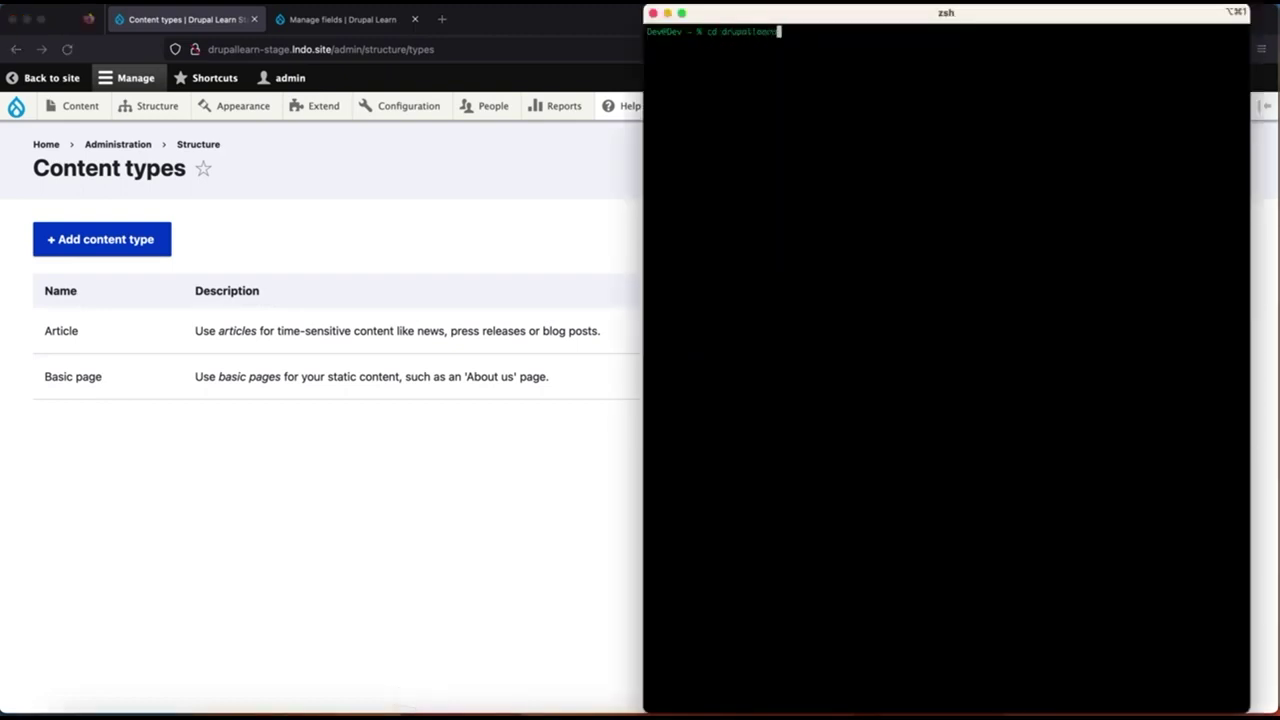
key("Return")
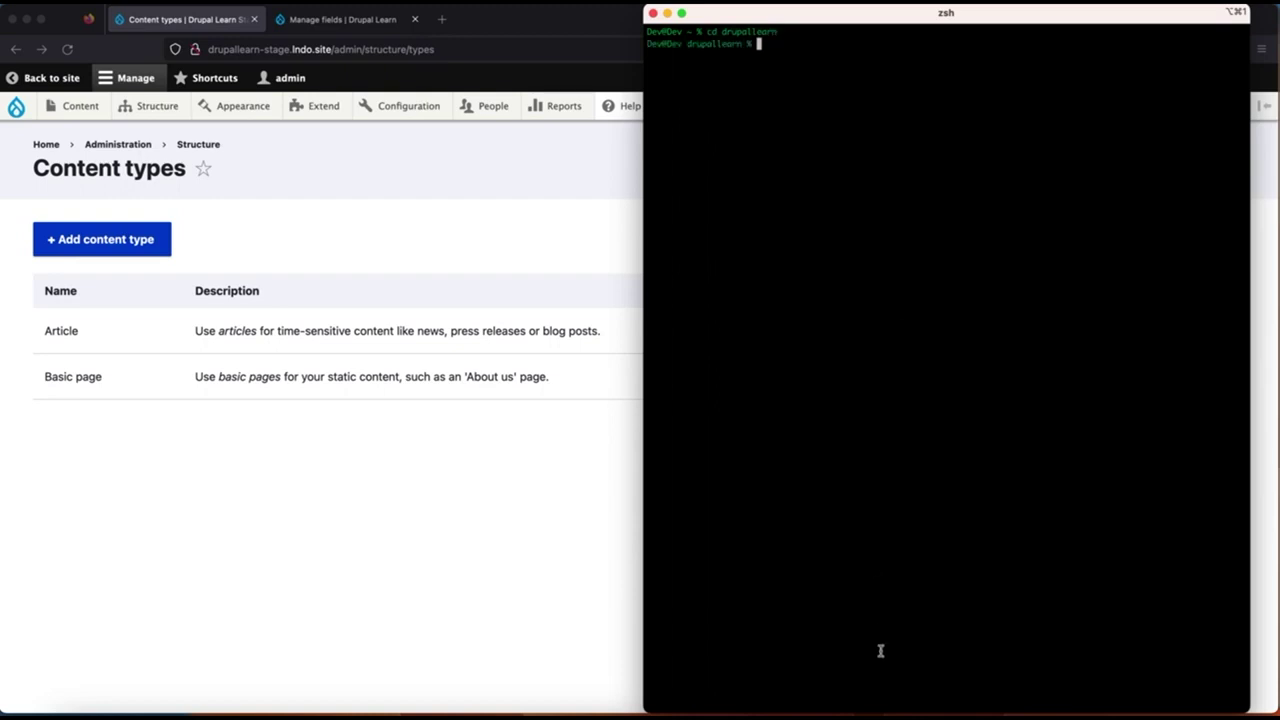
- Bring up the drupallearn-stage and drupallearn project folders in Finder, then return to the terminal
left_click(1086, 712)
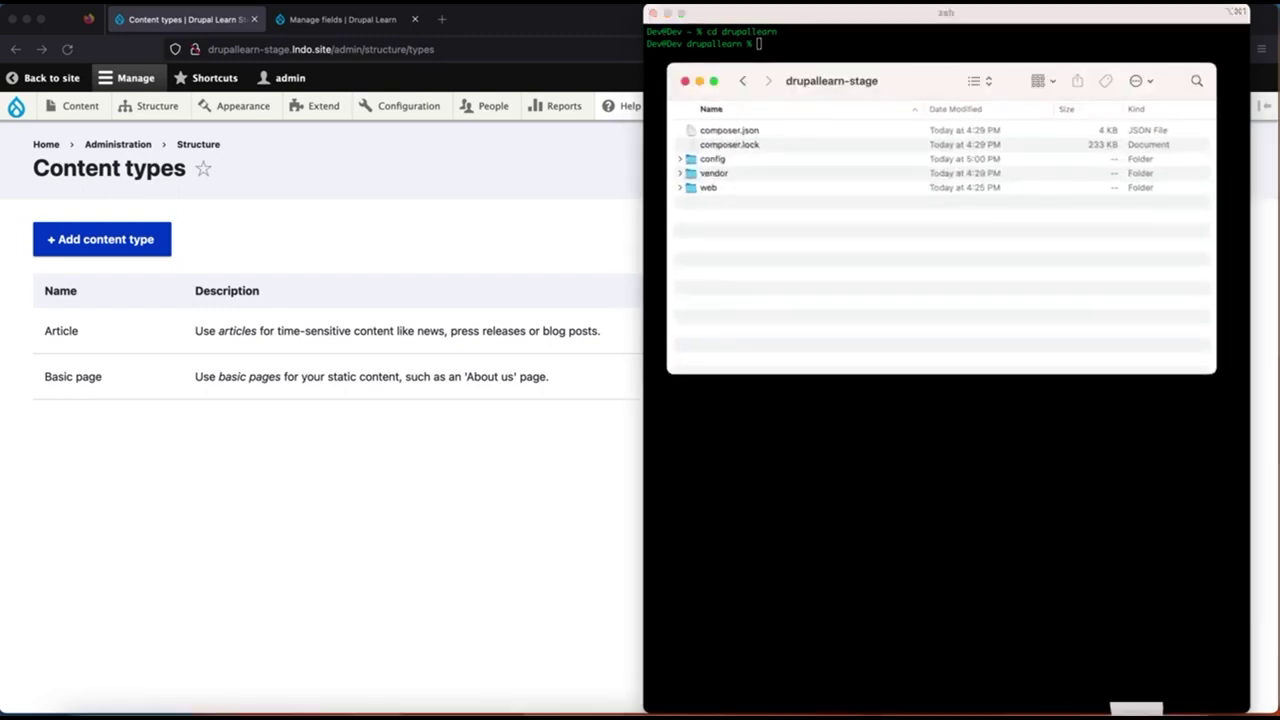
left_click(1136, 712)
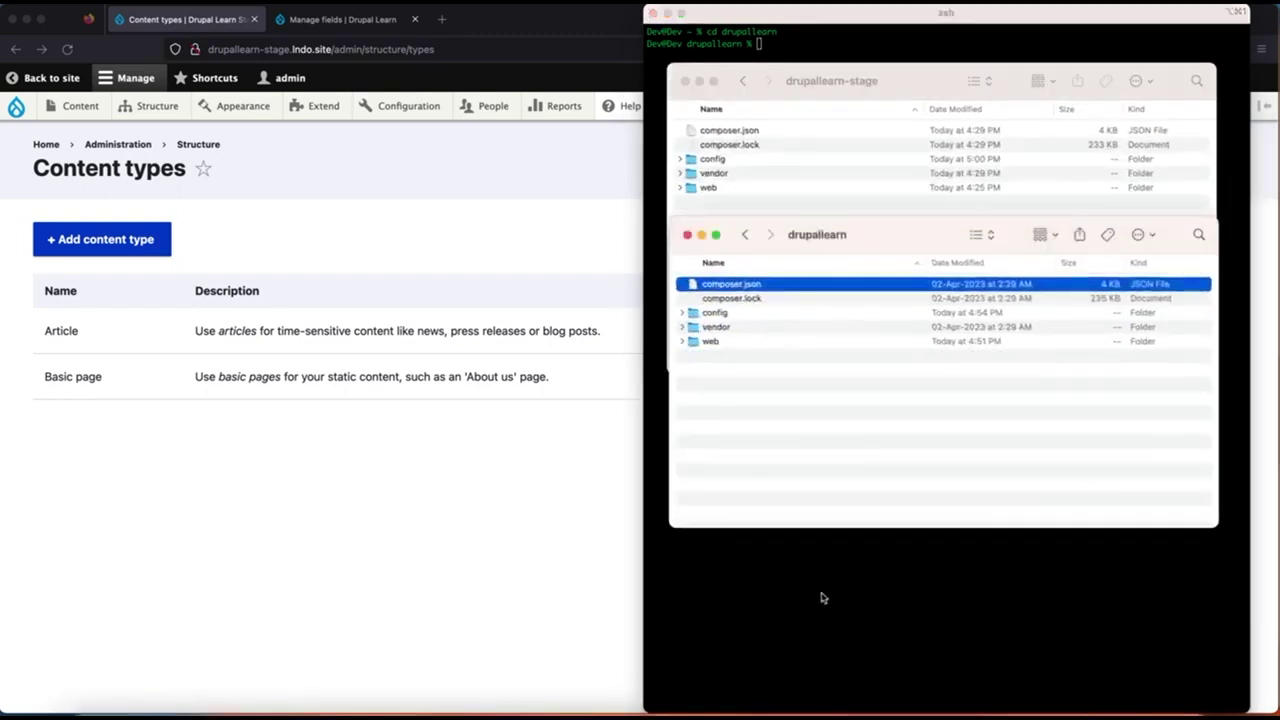
left_click(822, 598)
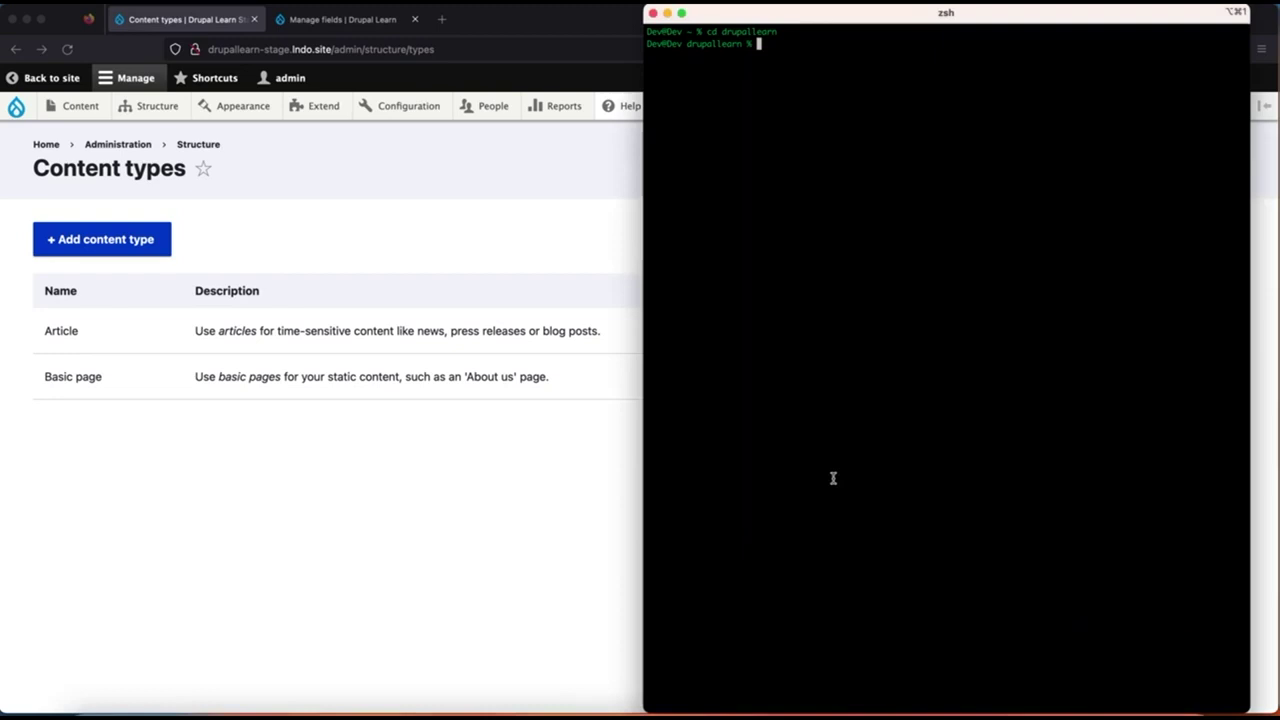
- Split the terminal into two stacked panes and change into the drupallearn-stage directory in the new one
key("super+shift+d")
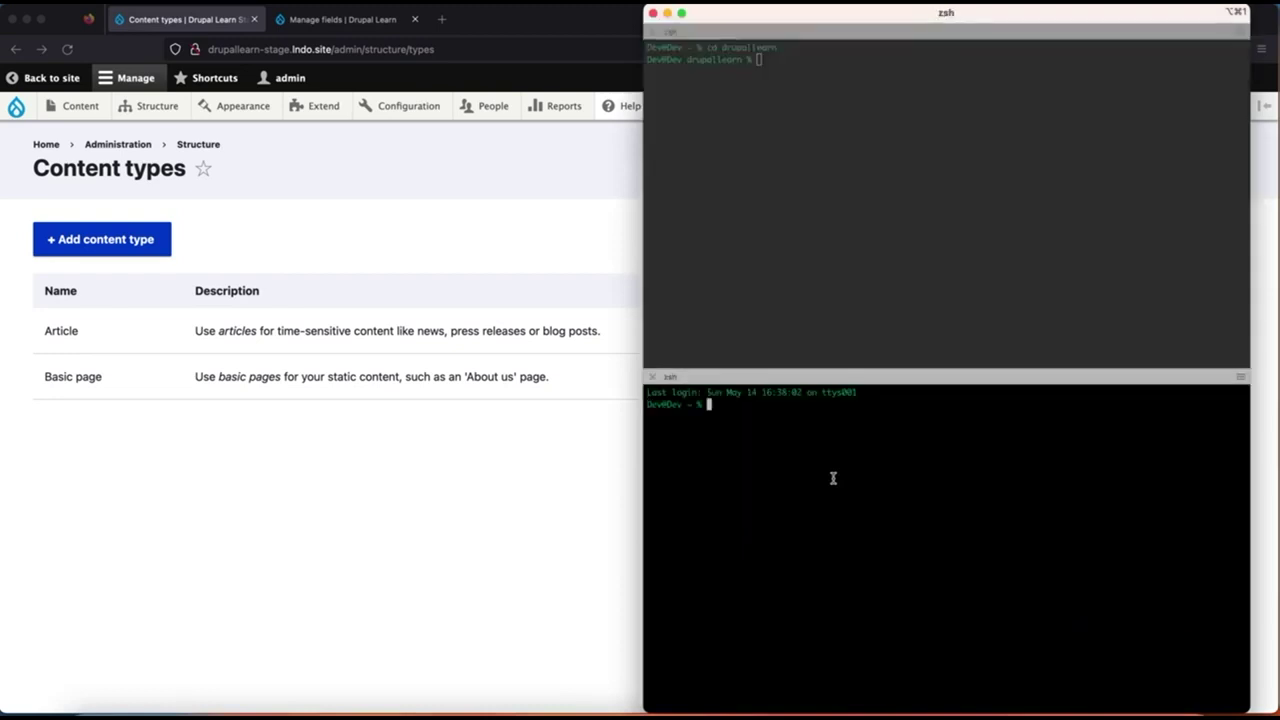
key("ctrl+l")
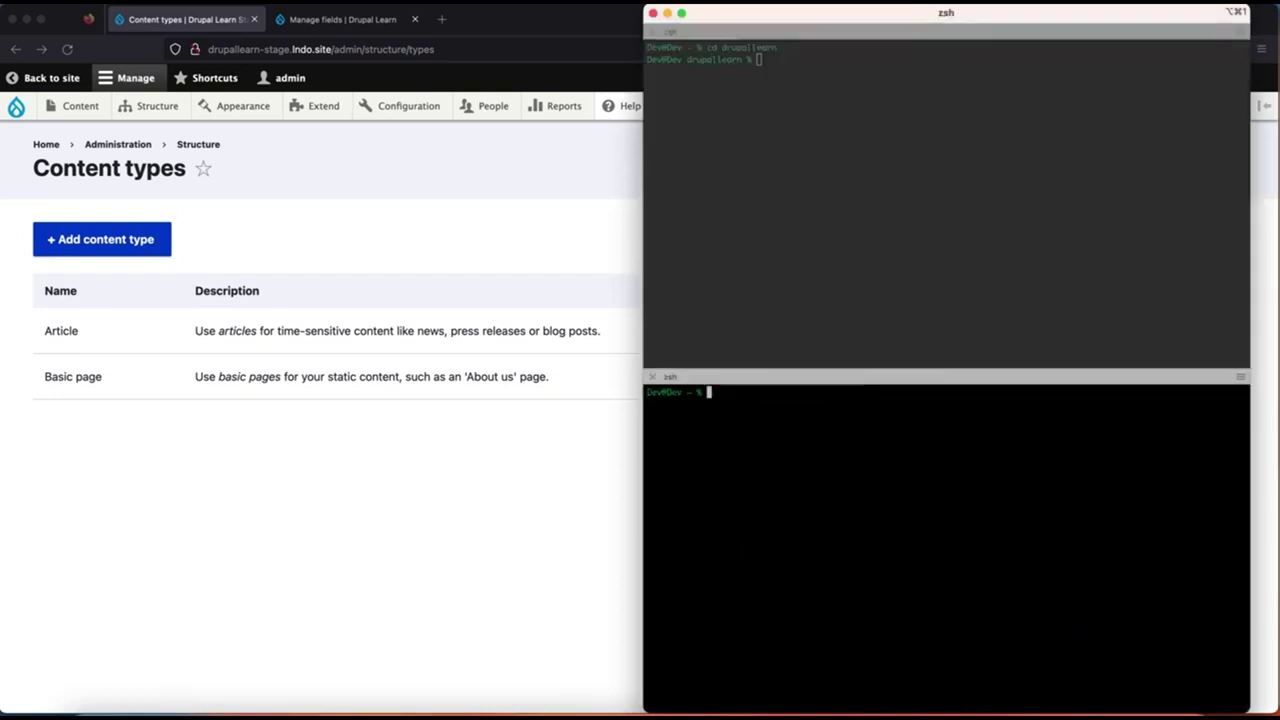
type("cd drupallearn-stage/")
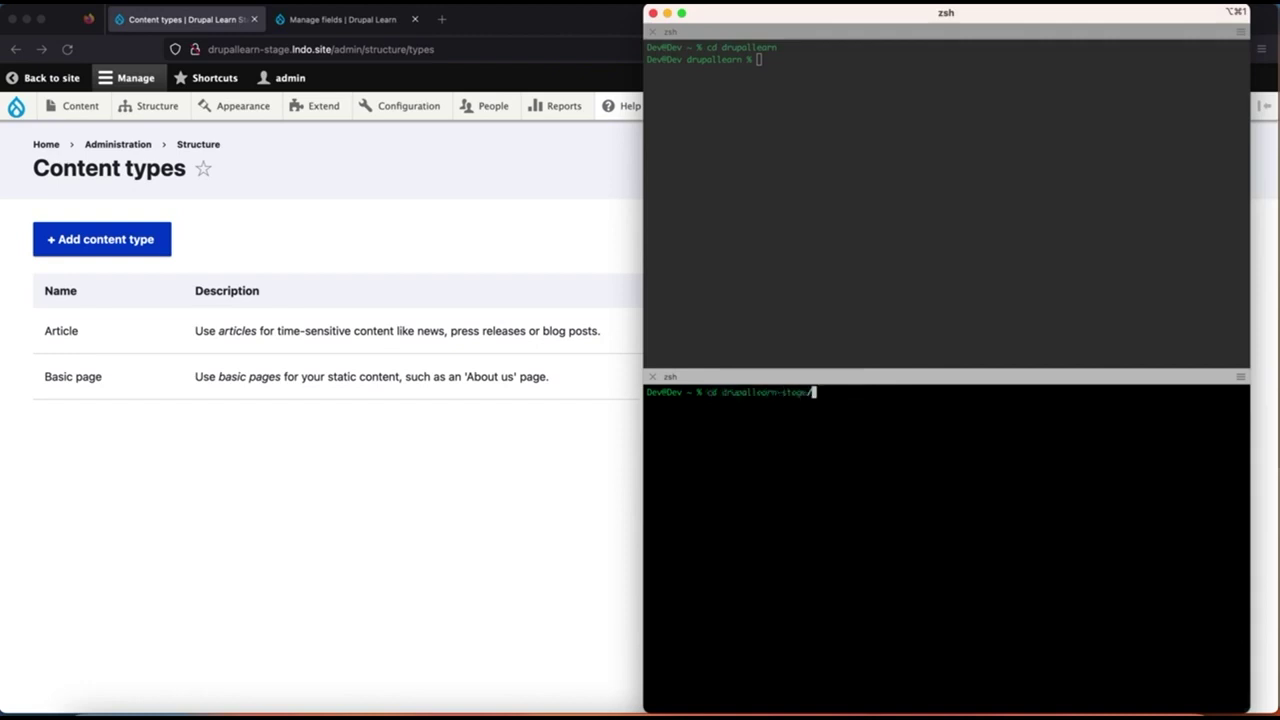
key("Return")
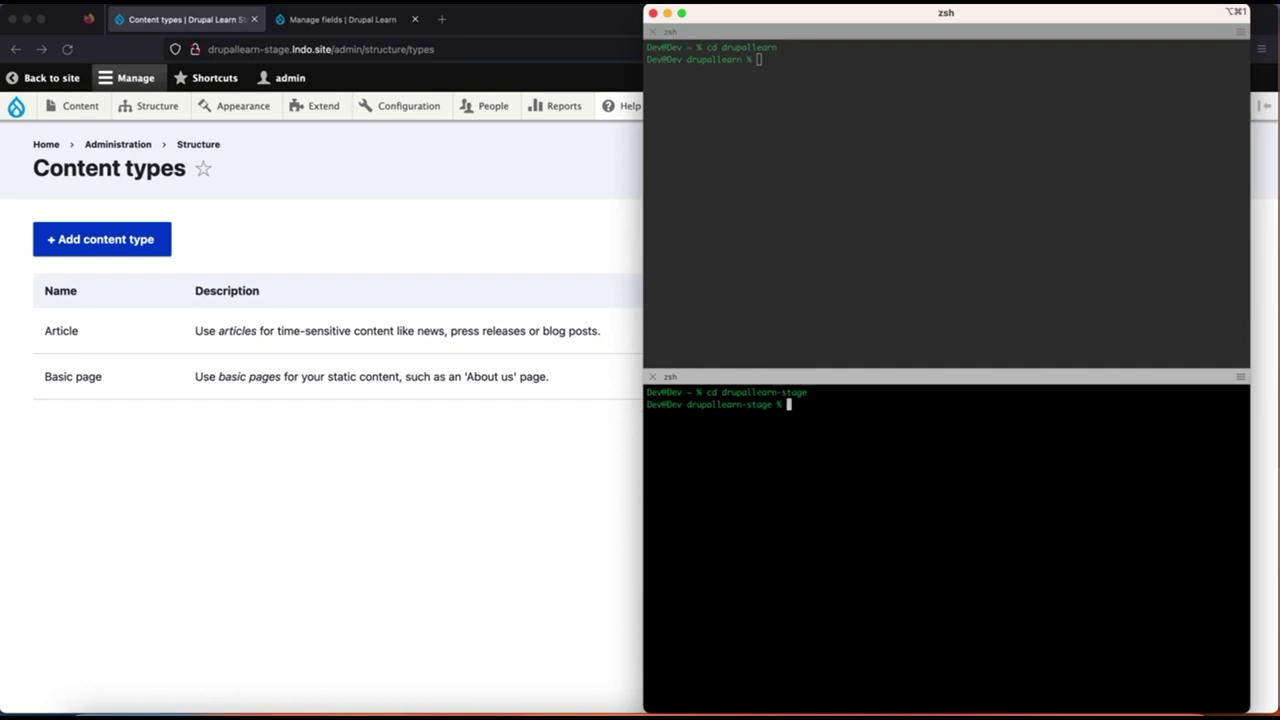
- Check the News fields page in the browser, then run "lando drush cex" in the drupallearn terminal pane
left_click(834, 154)
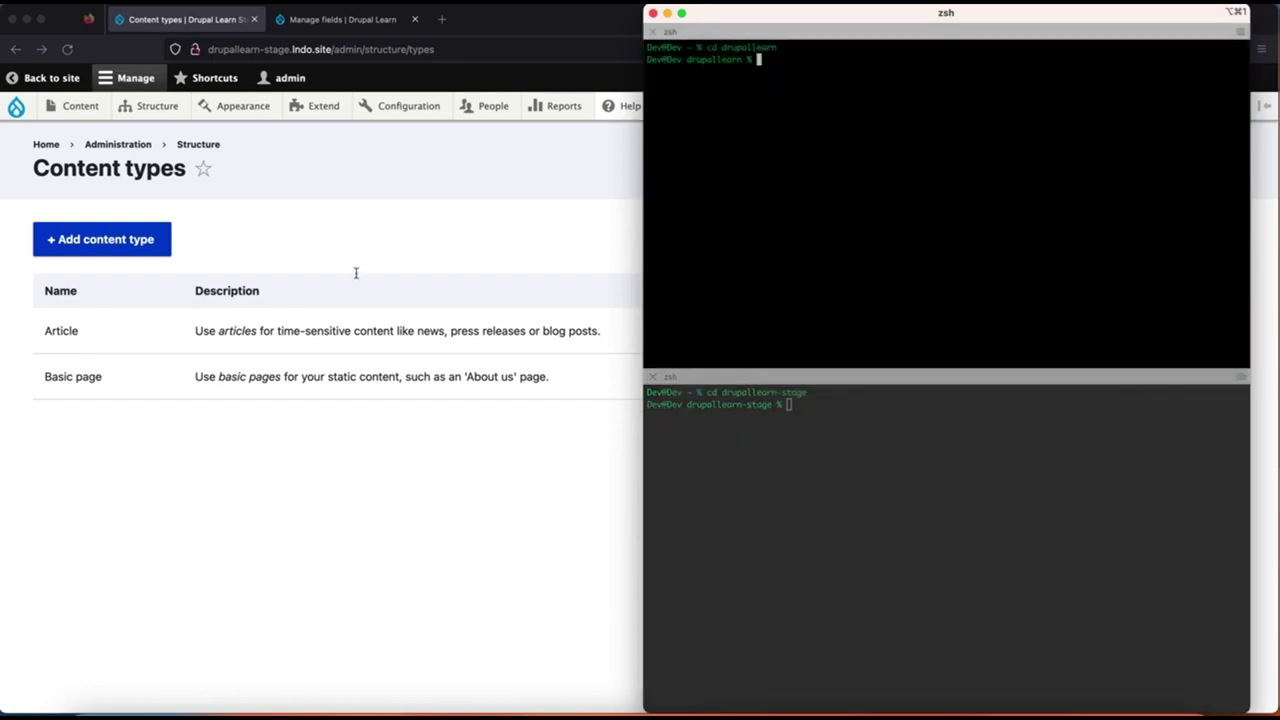
left_click(377, 30)
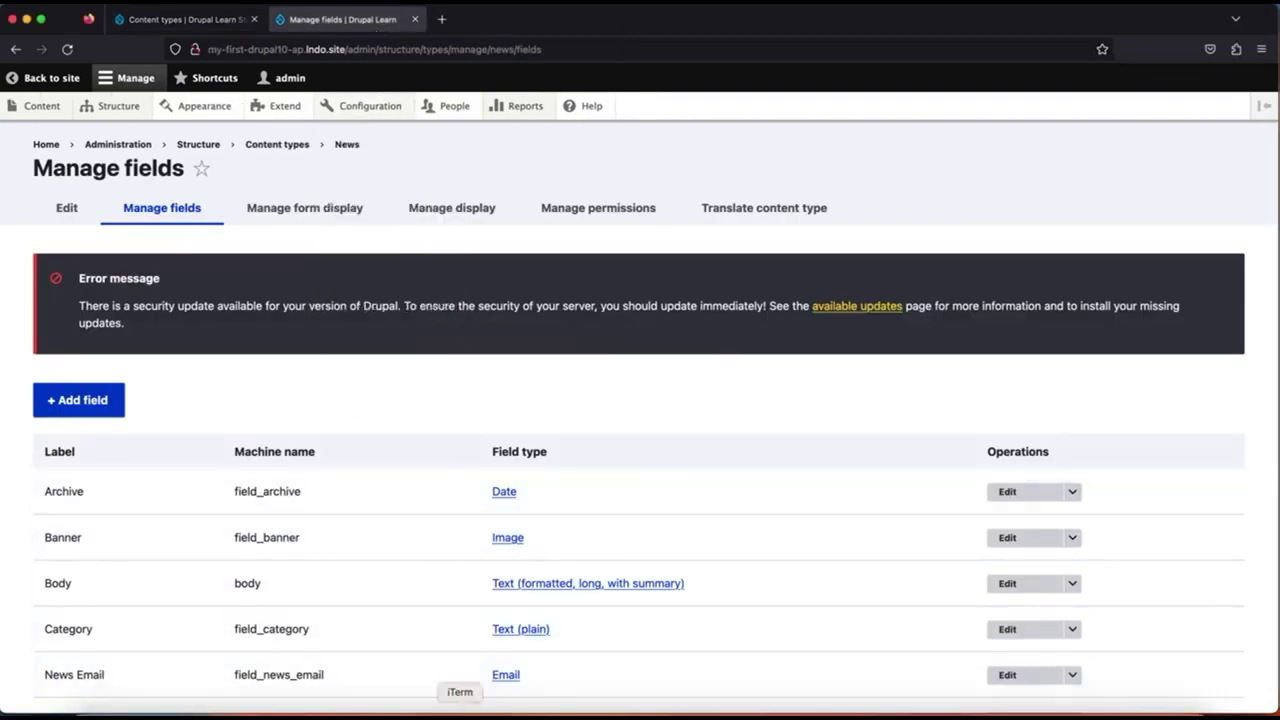
left_click(459, 710)
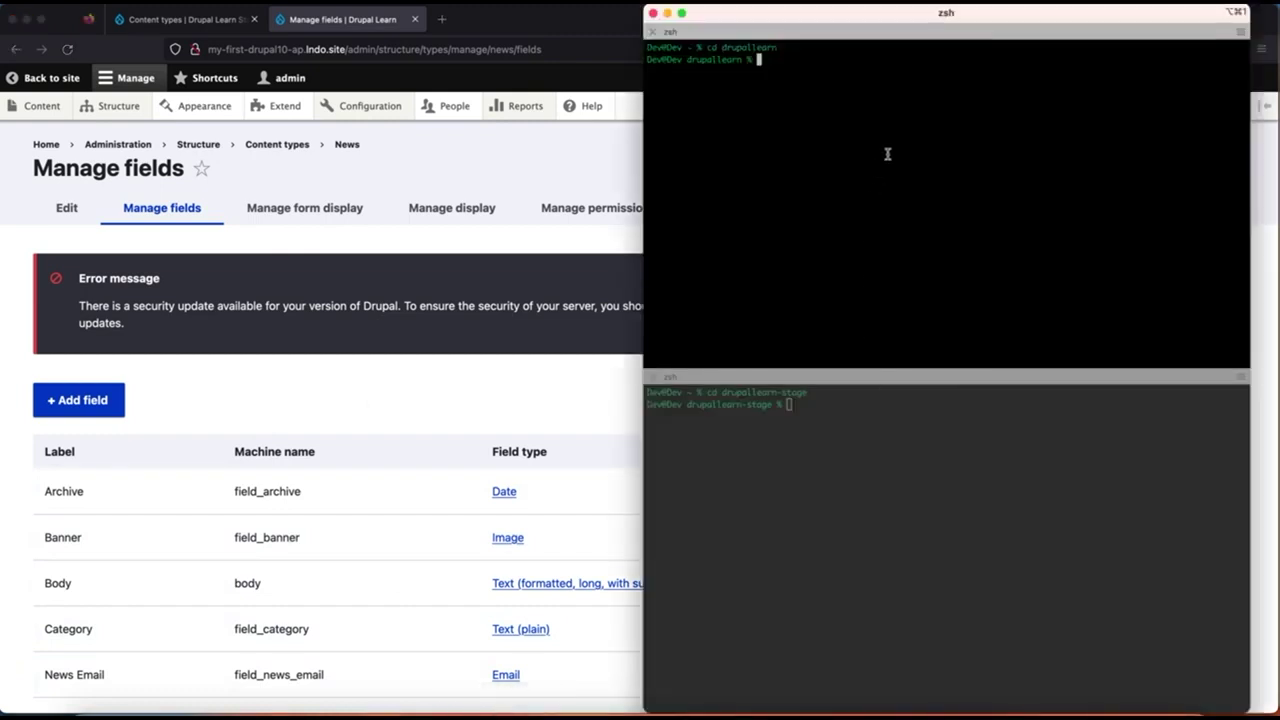
type("lando drush cex")
key("Return")
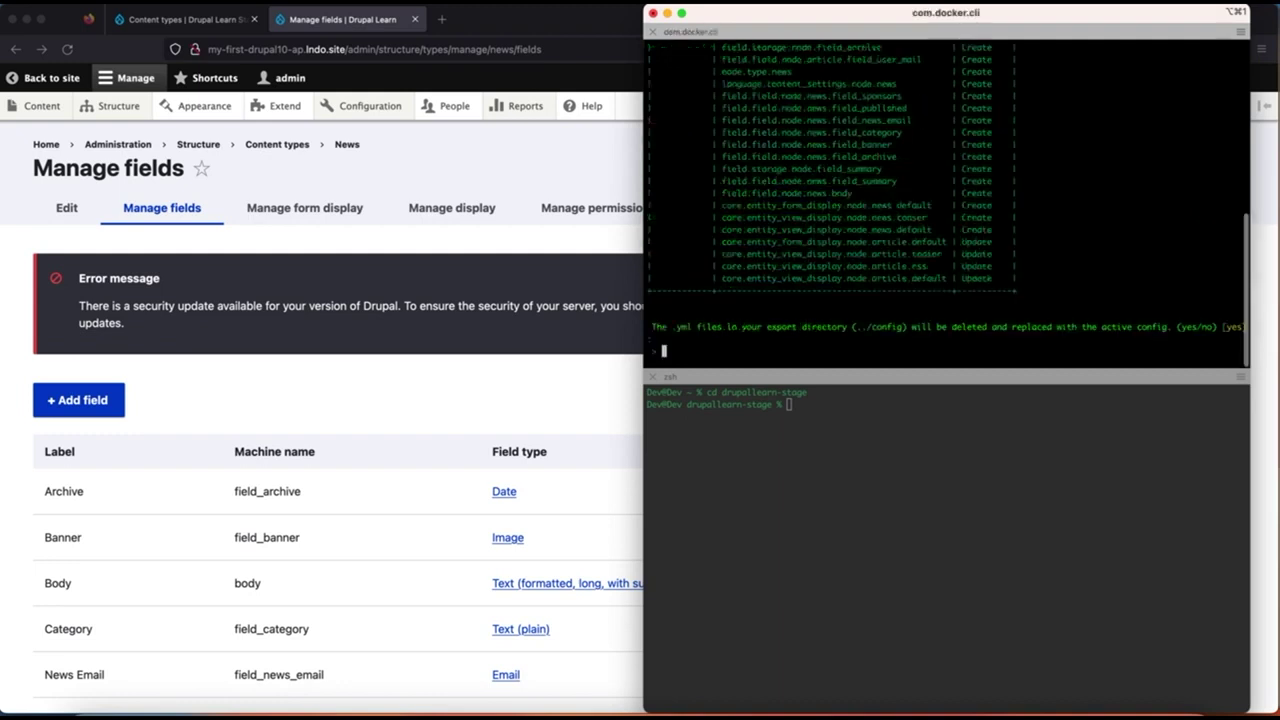
- Review the listed configuration differences, including node.type.news, and accept the export to ../config
scroll(882, 102, "up", 5)
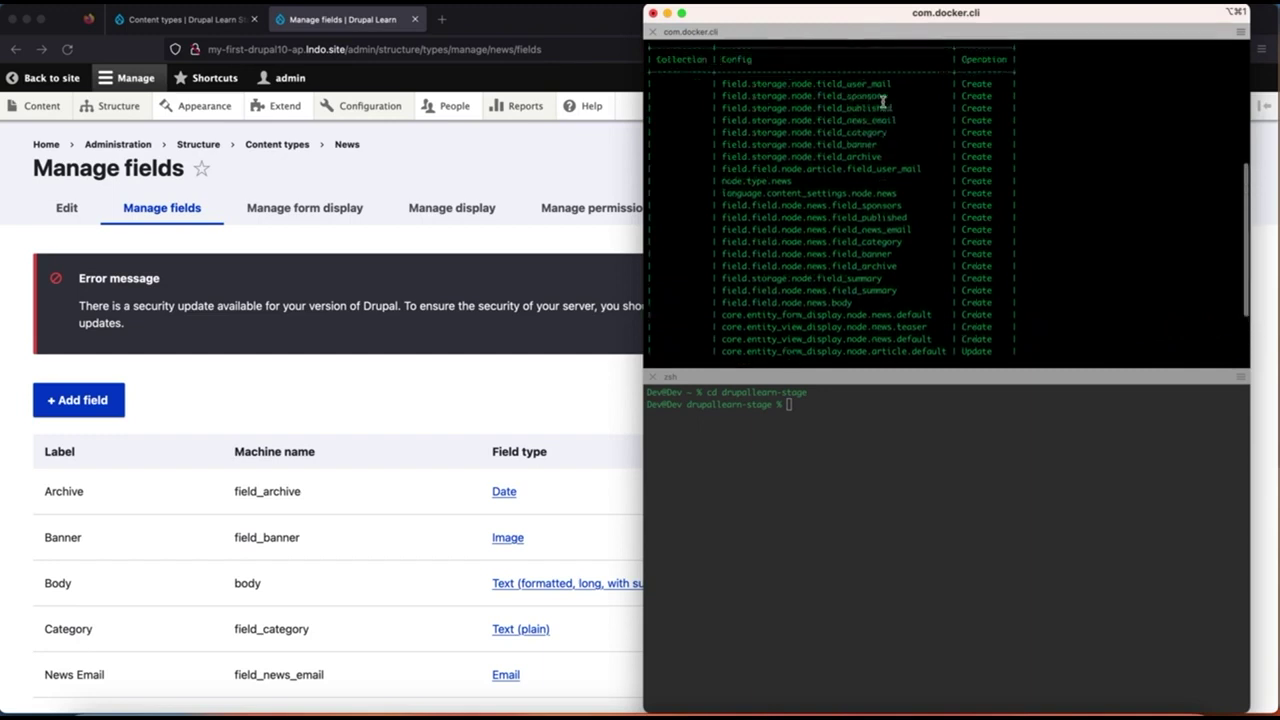
double_click(751, 219)
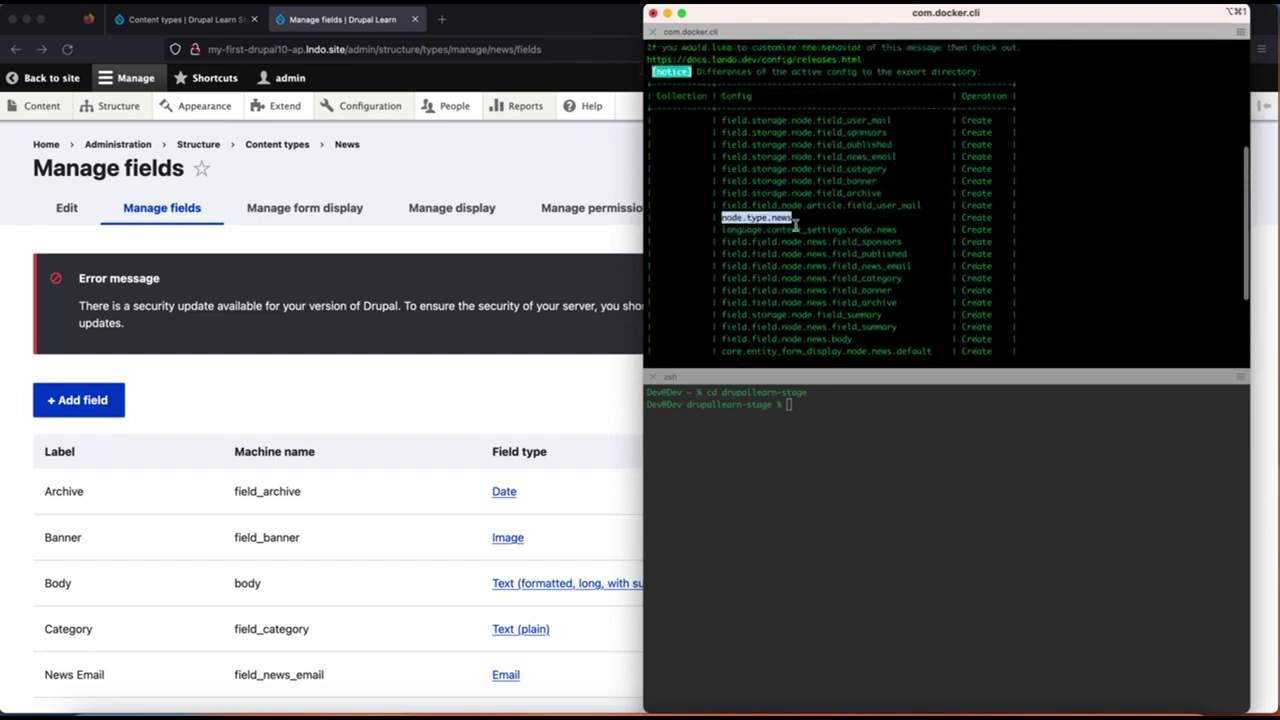
scroll(886, 233, "down", 5)
left_click_drag(724, 204, 858, 218)
left_click(858, 217)
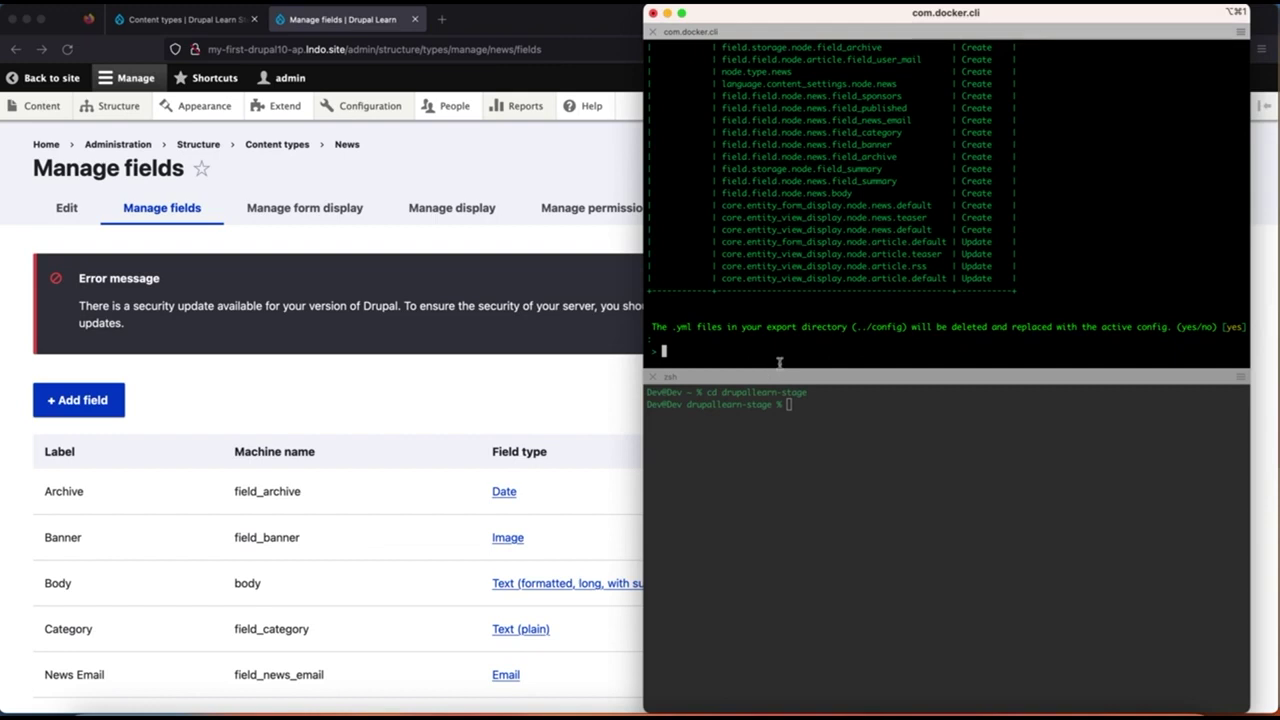
key("Return")
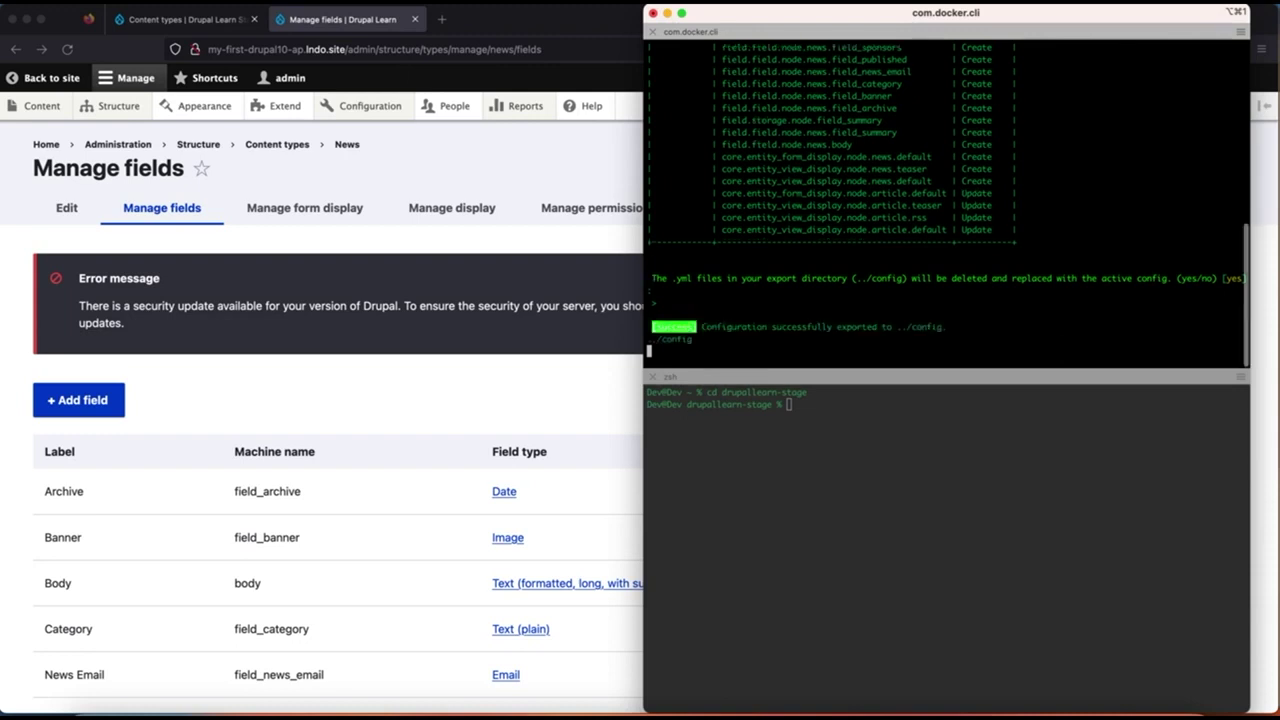
- Run "git status" in the drupallearn directory and examine the modified and untracked configuration files
type("git status")
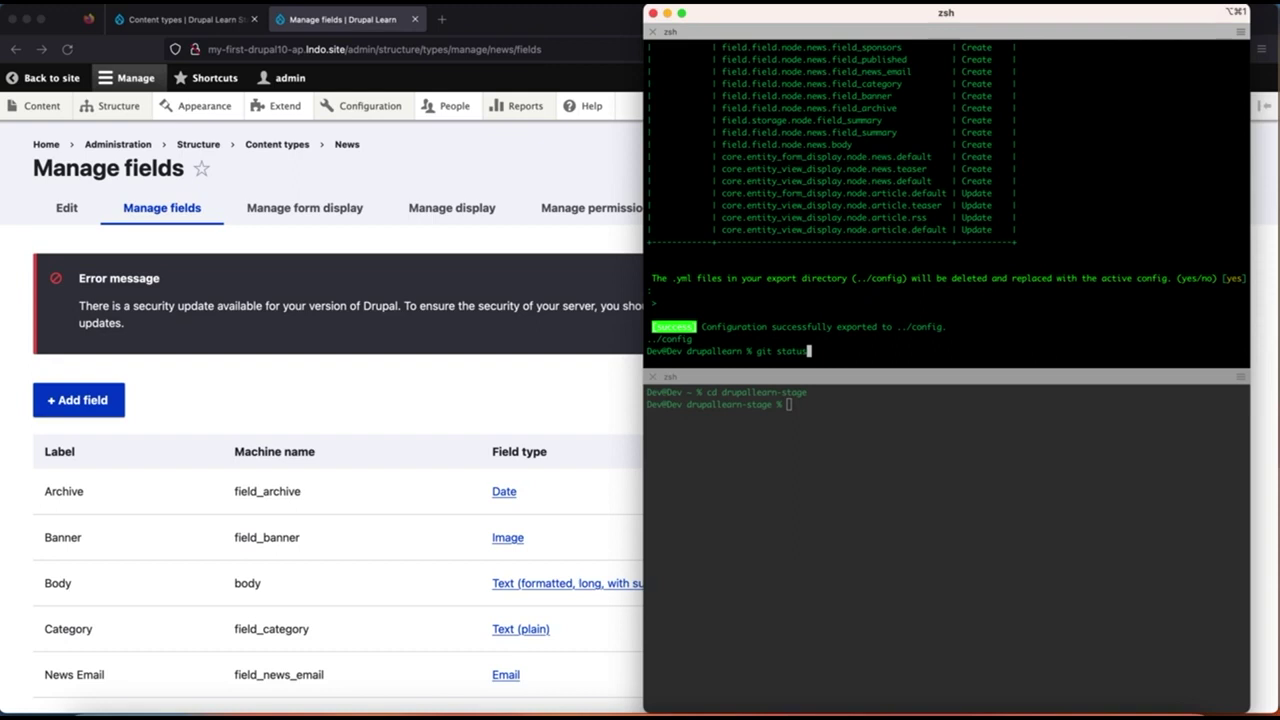
key("Return")
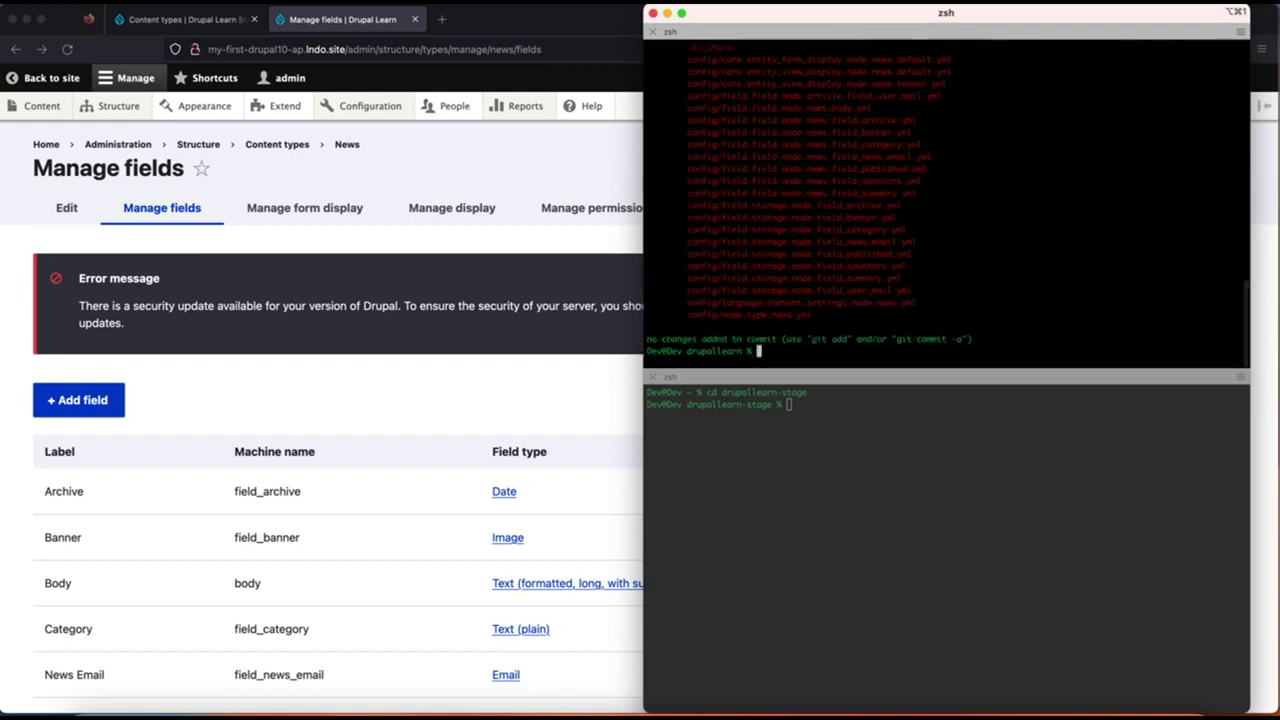
scroll(789, 242, "up", 2)
scroll(789, 242, "down", 1)
scroll(789, 242, "up", 4)
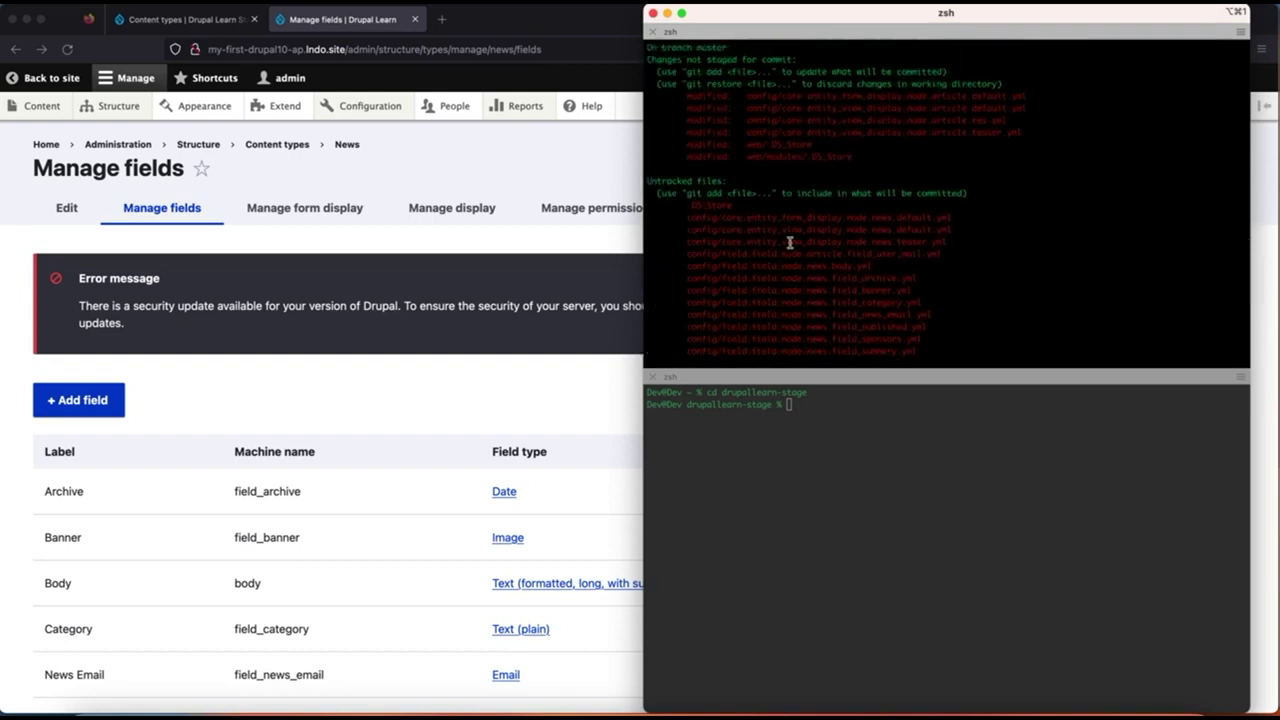
scroll(789, 242, "down", 5)
scroll(792, 121, "up", 1)
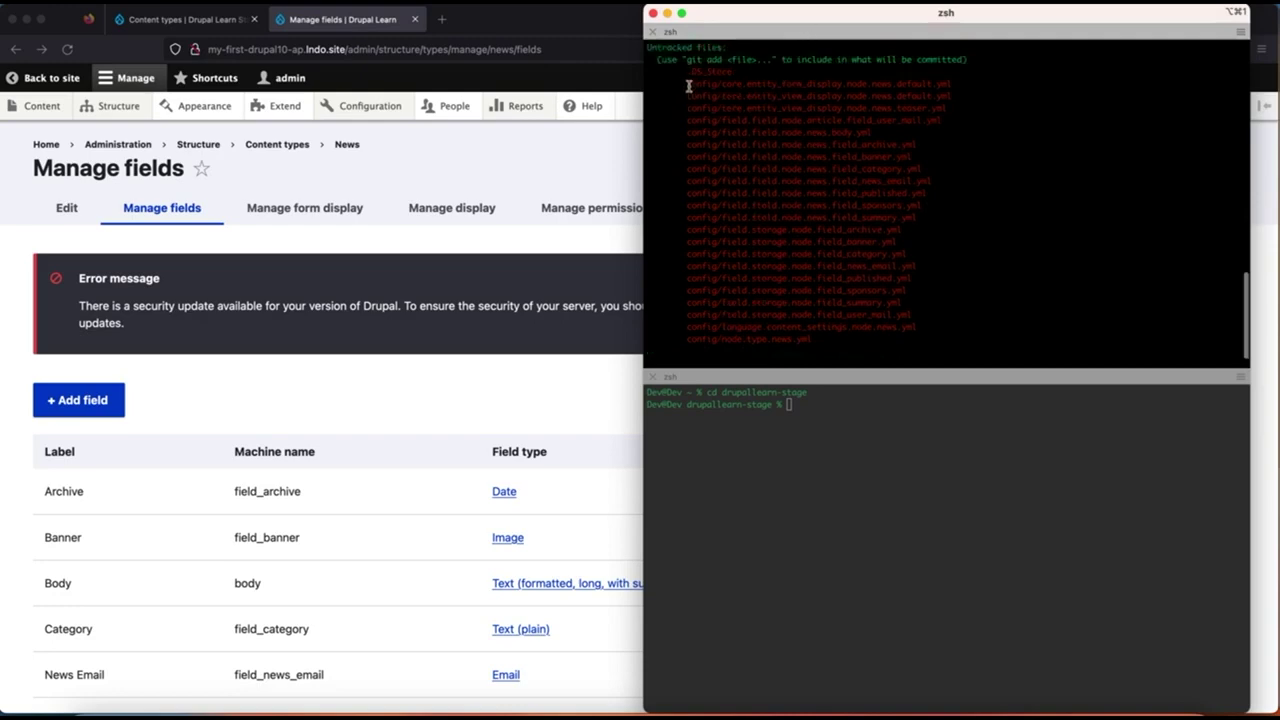
- Copy the untracked config file paths, from core.entity_form_display.node.news.default.yml through node.type.news.yml, and paste them into an empty Sublime Text file
left_click_drag(687, 86, 848, 342)
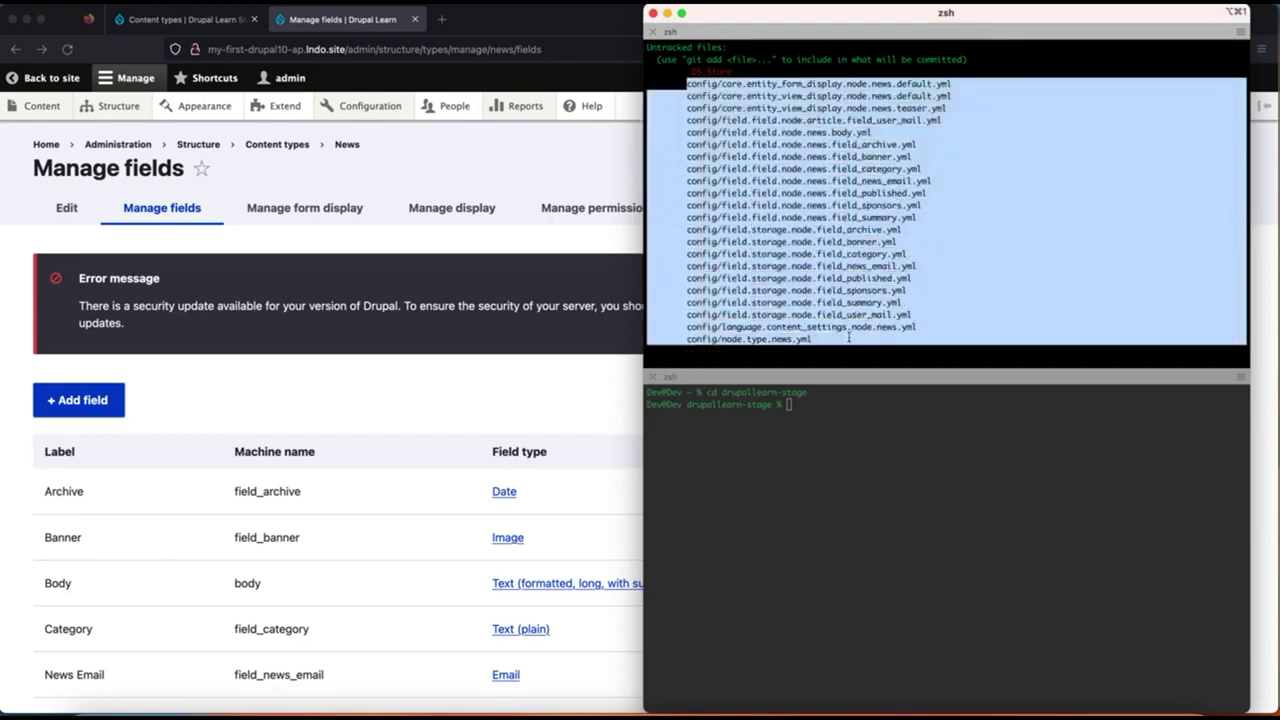
right_click(847, 246)
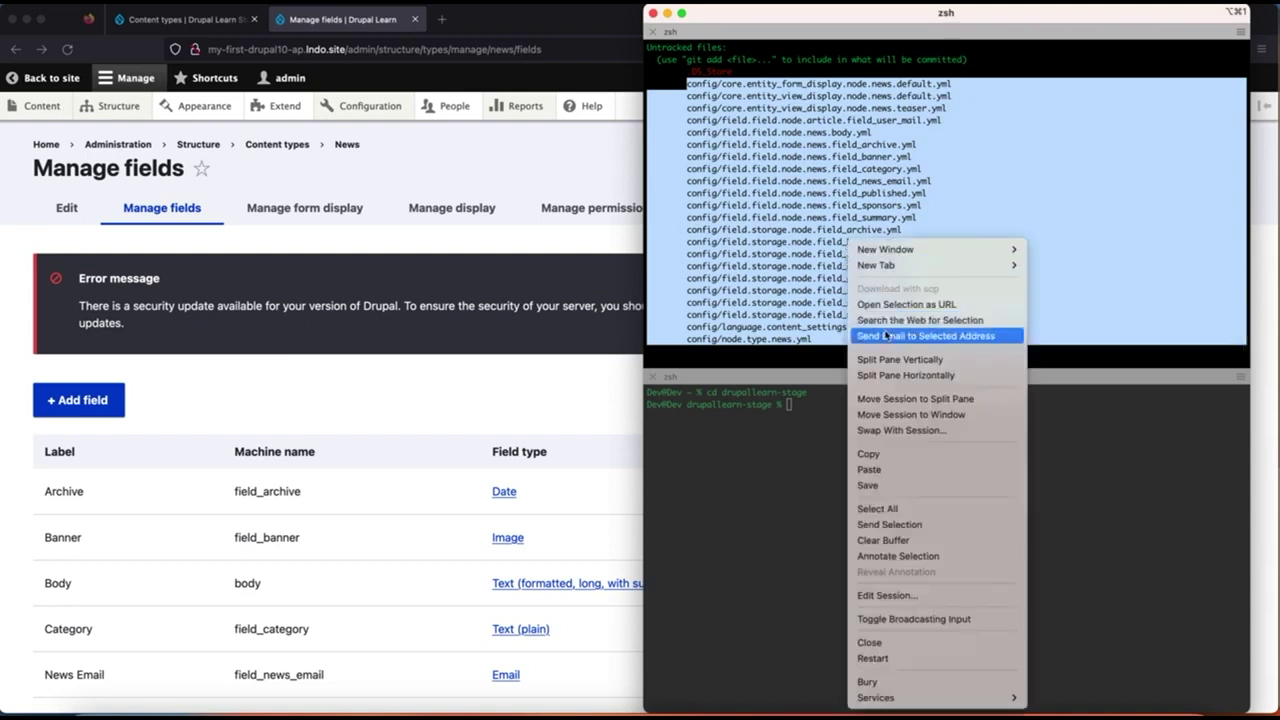
left_click(868, 454)
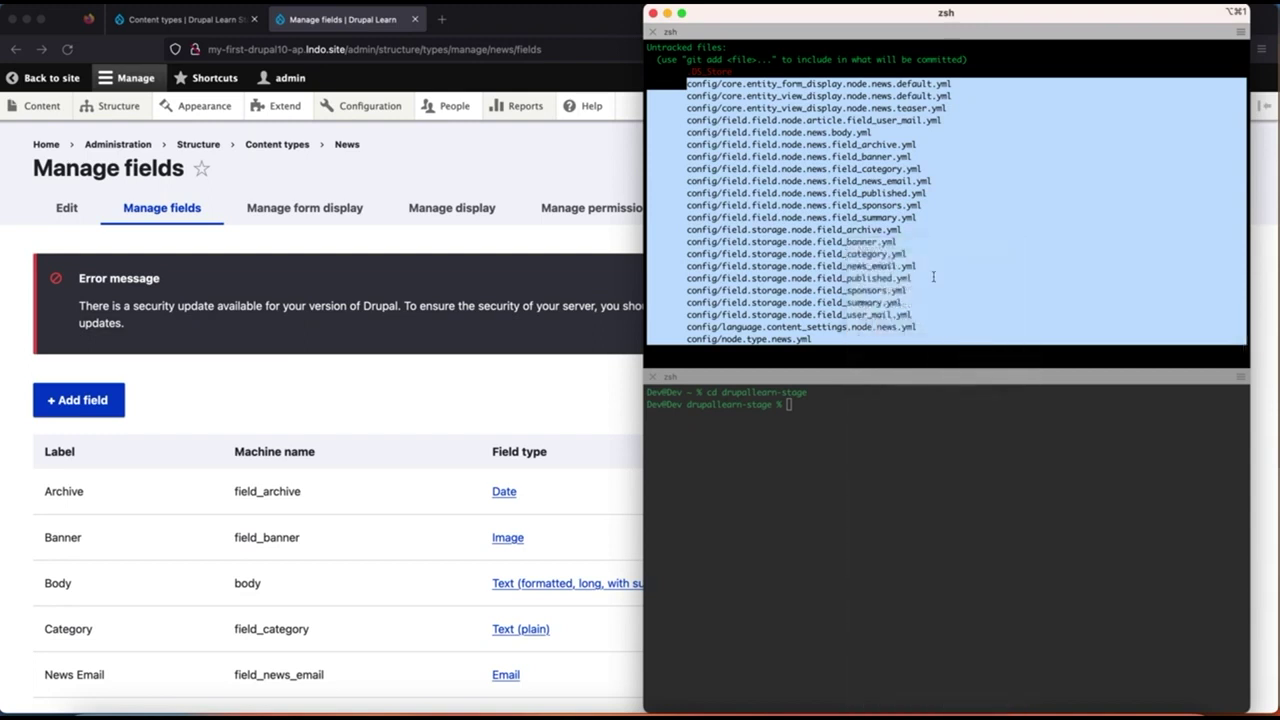
left_click(932, 276)
left_click(520, 712)
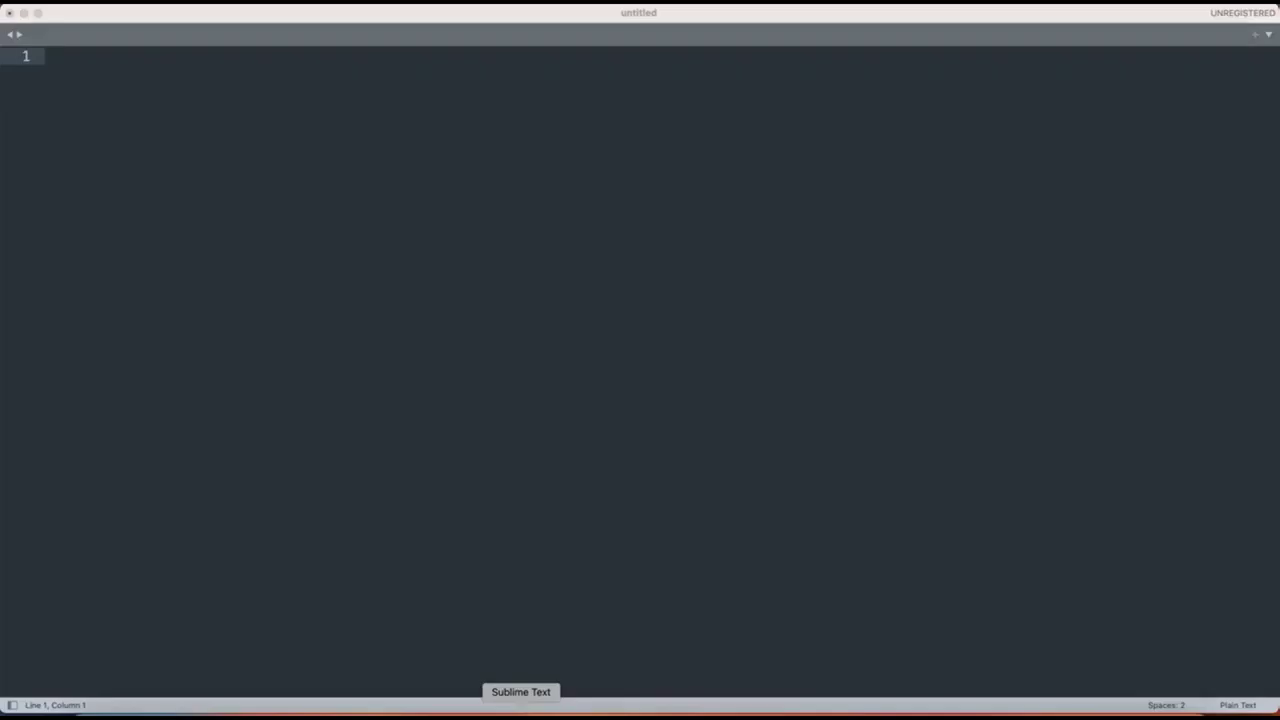
key("super+v")
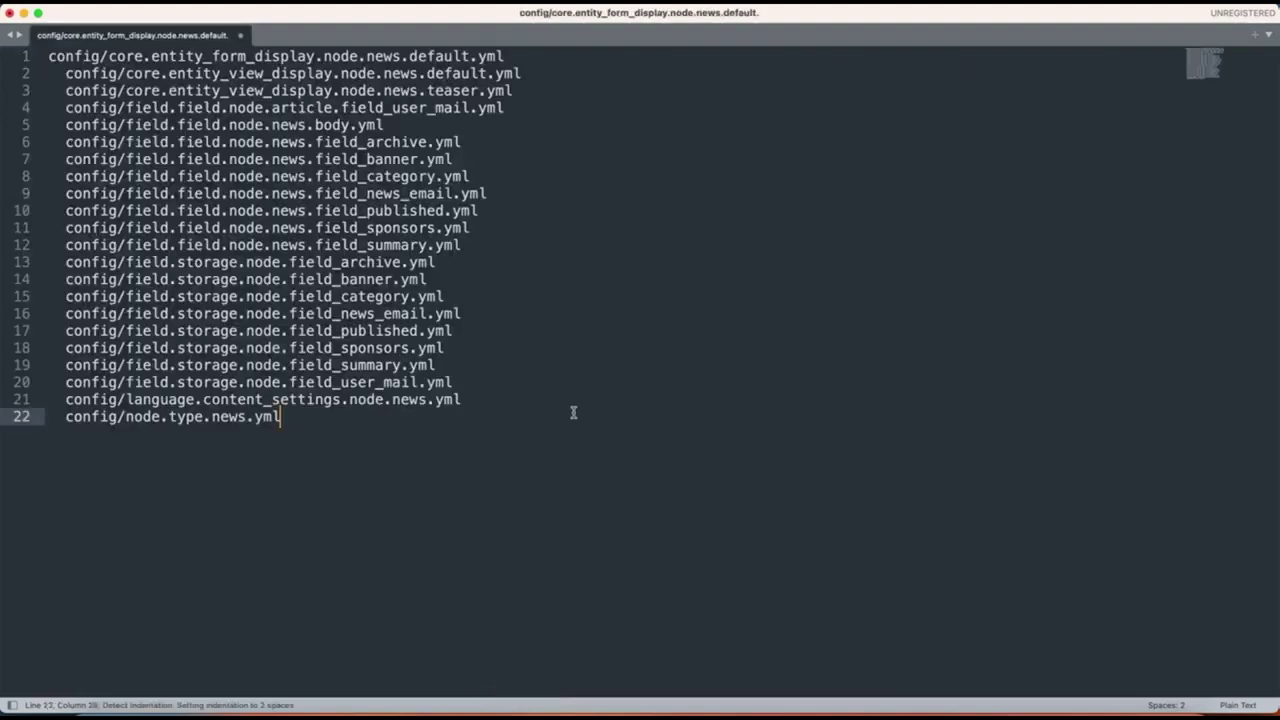
- Remove the leading indentation from all the pasted config paths so every line starts at config/
left_click_drag(46, 56, 47, 73)
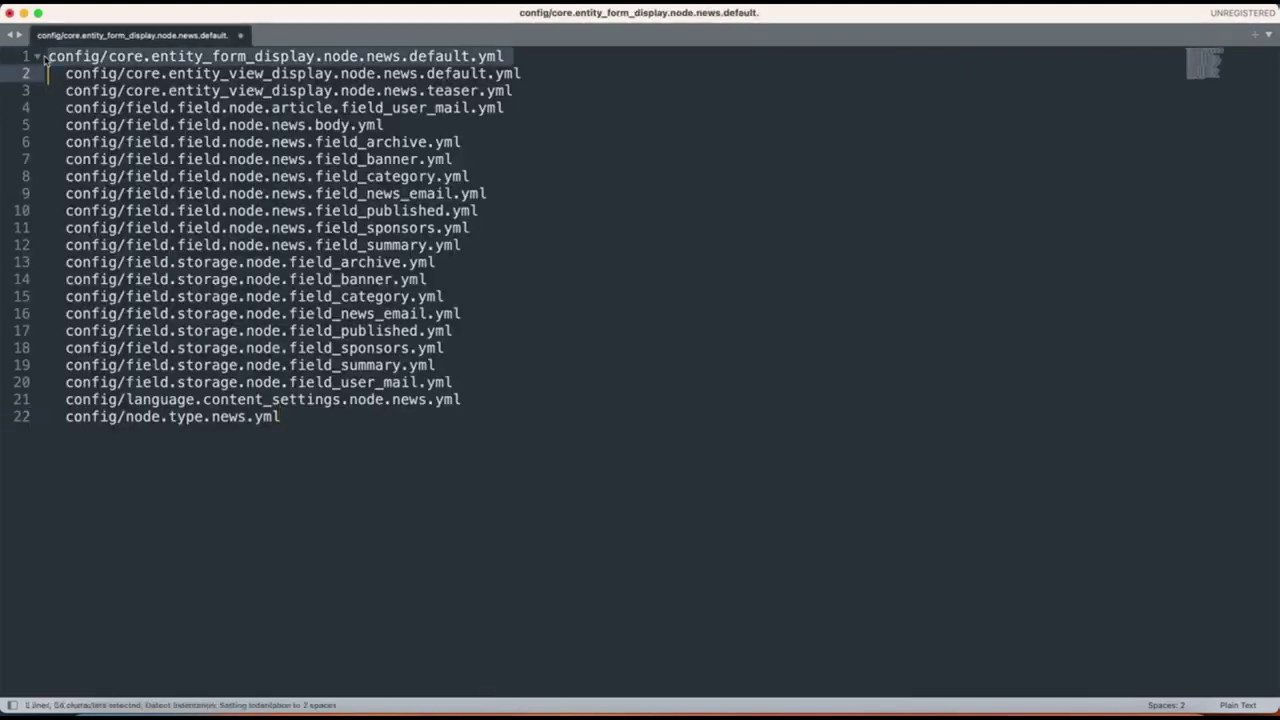
left_click(46, 56)
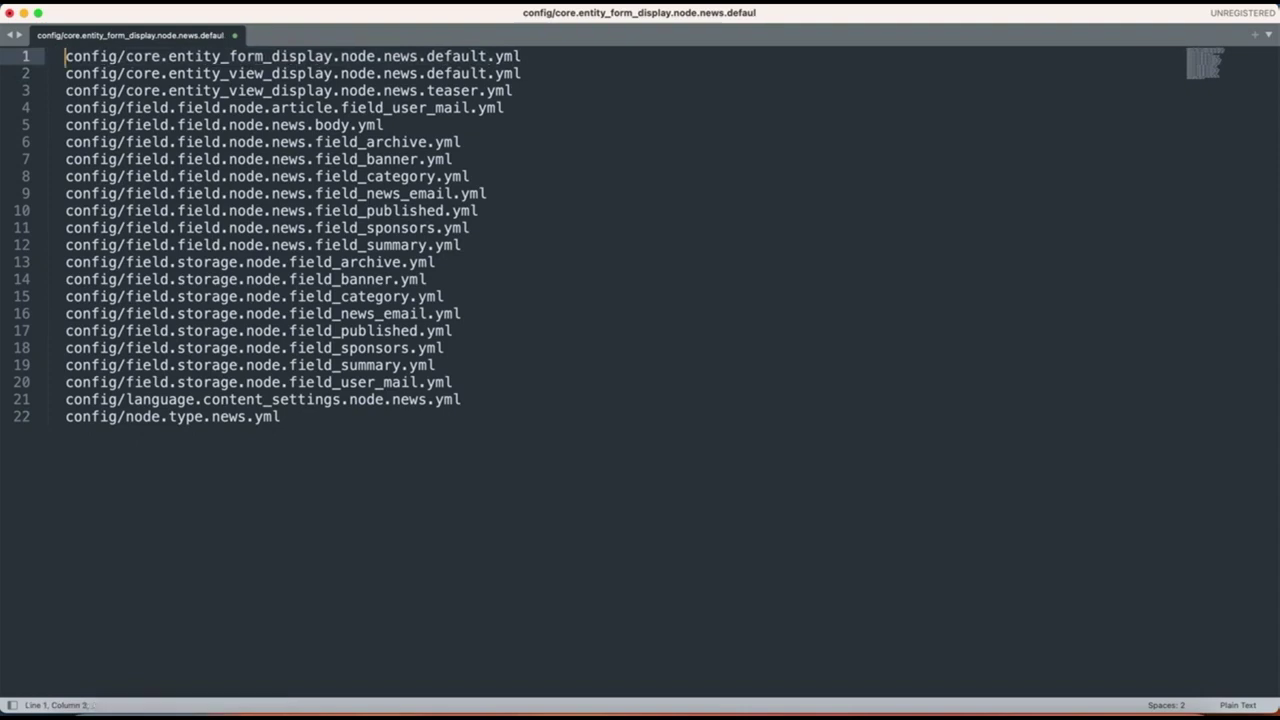
key("BackSpace")
key("super+a")
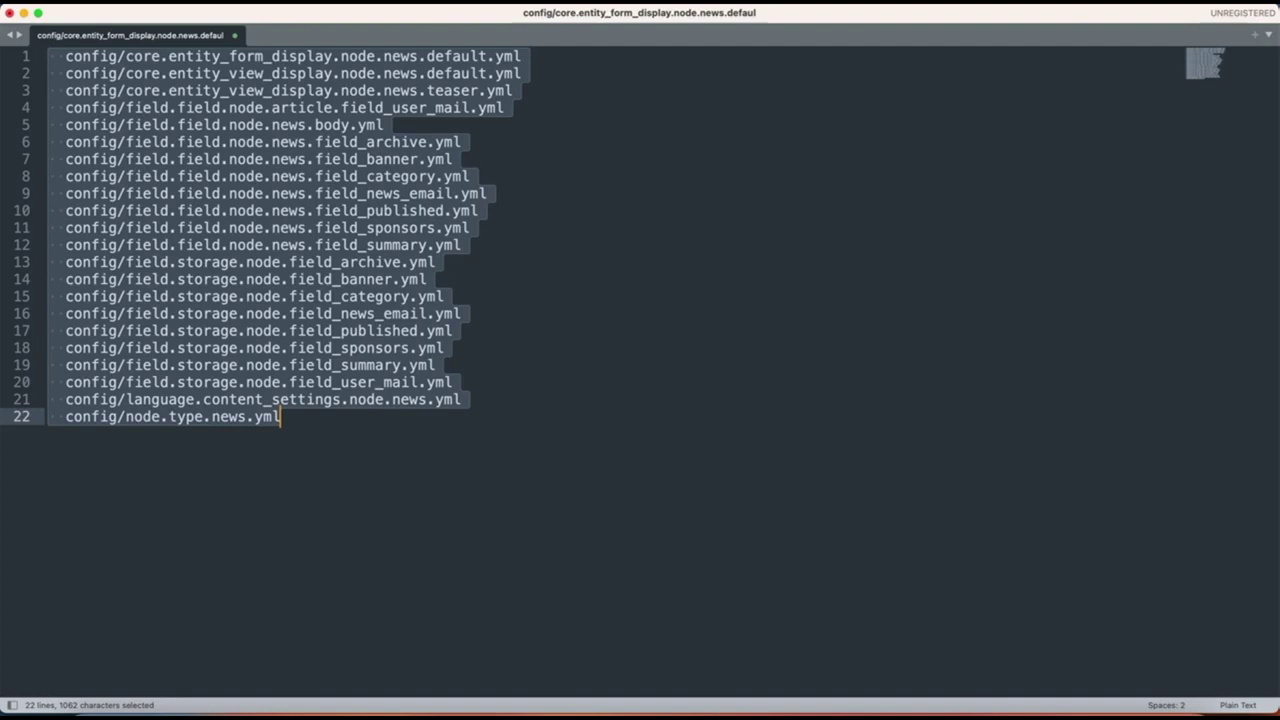
key("super+shift+l")
key("super+Left")
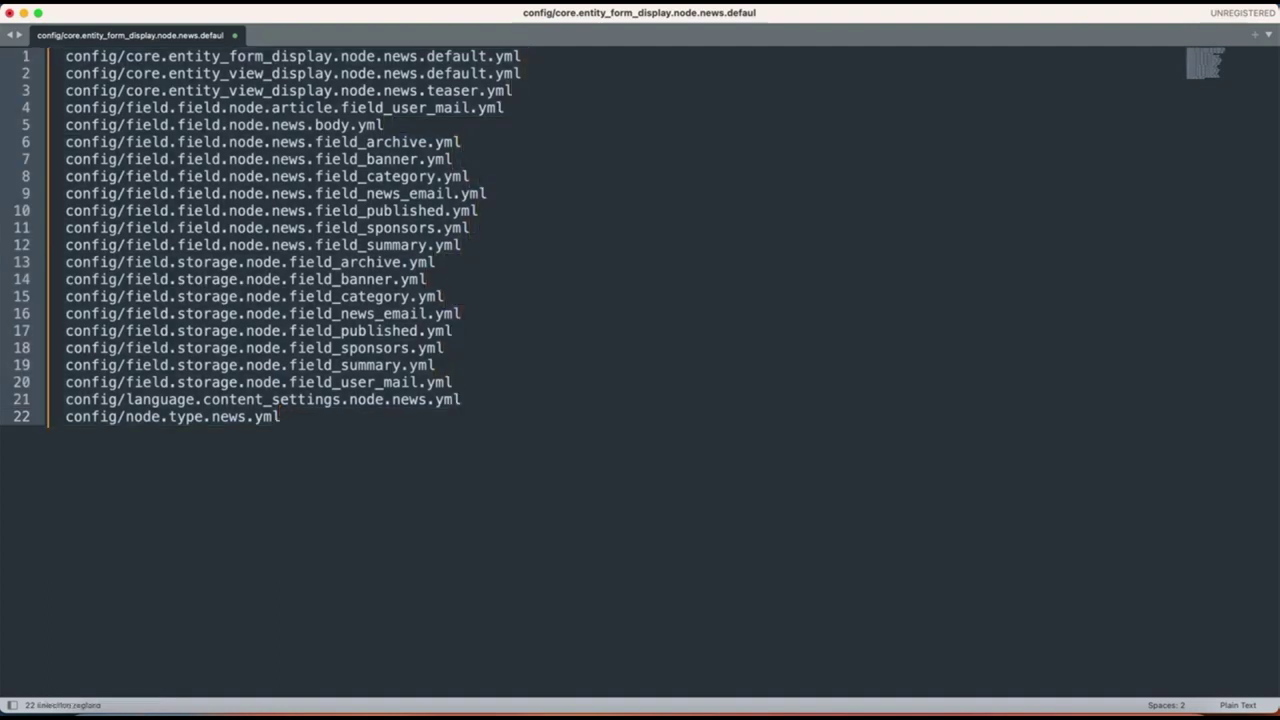
key("BackSpace")
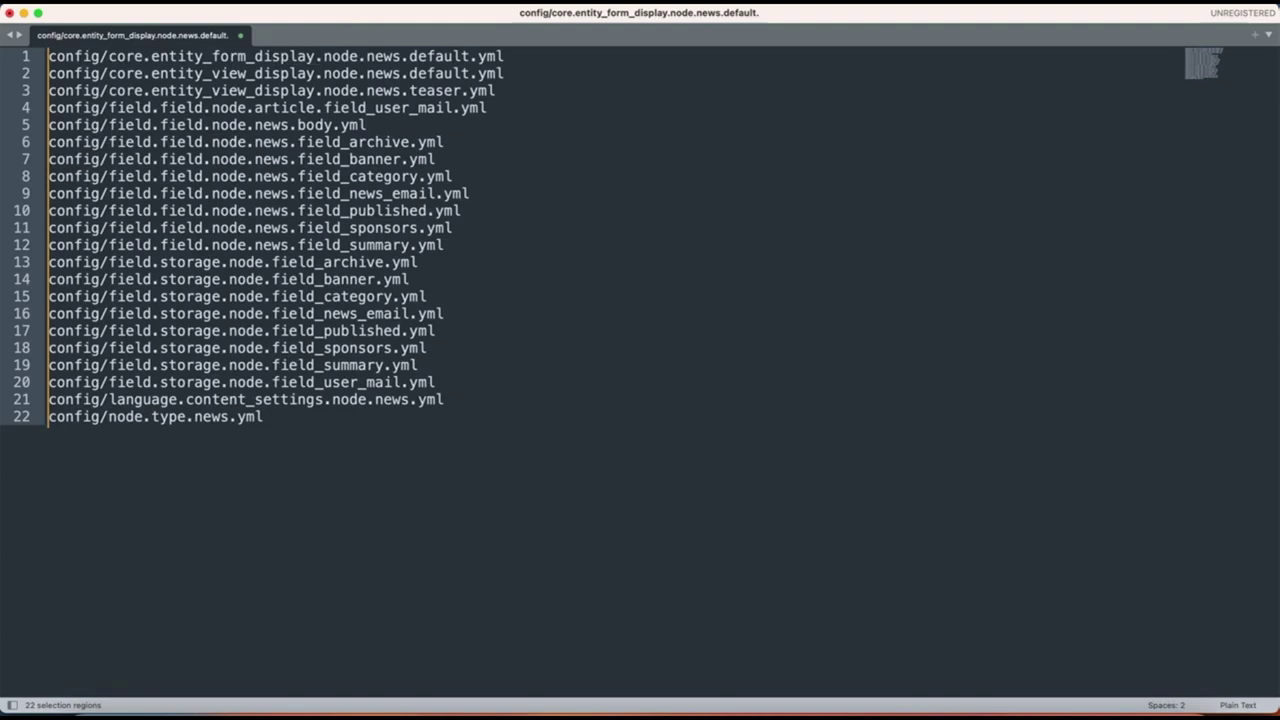
- Join all the config paths into a single space-separated line and prefix it with "cp "
key("super+a")
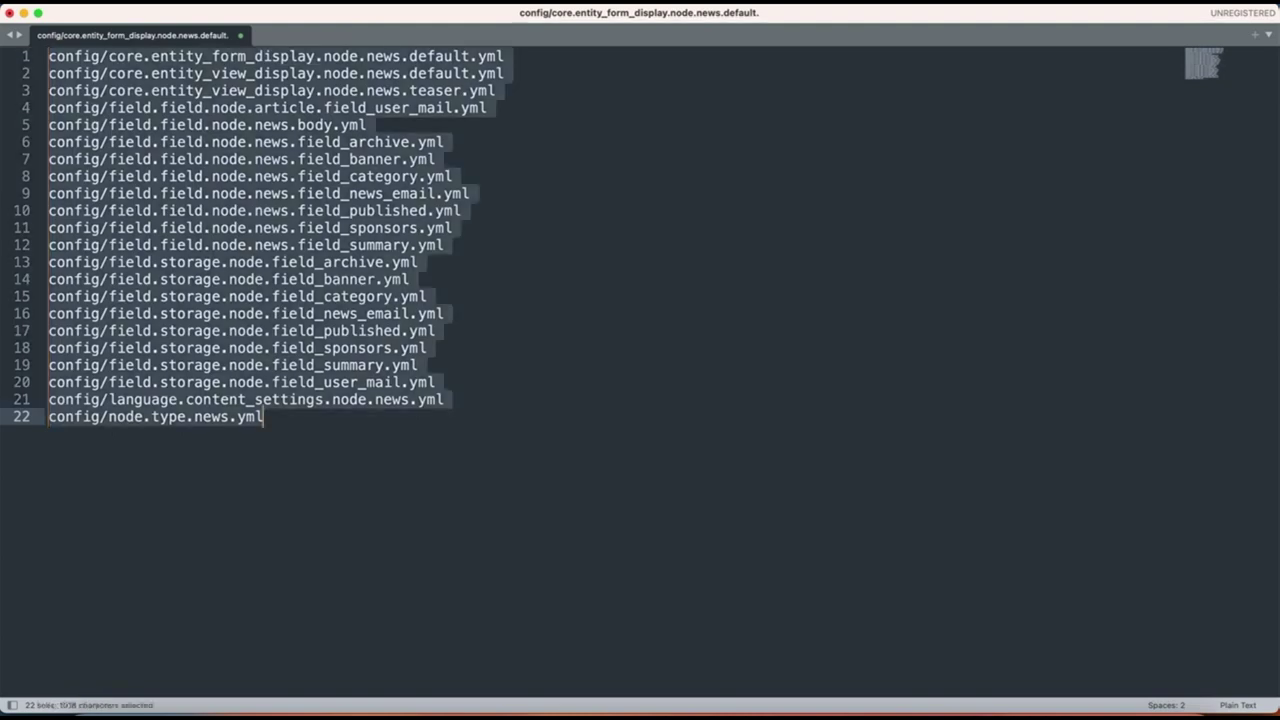
key("super+j")
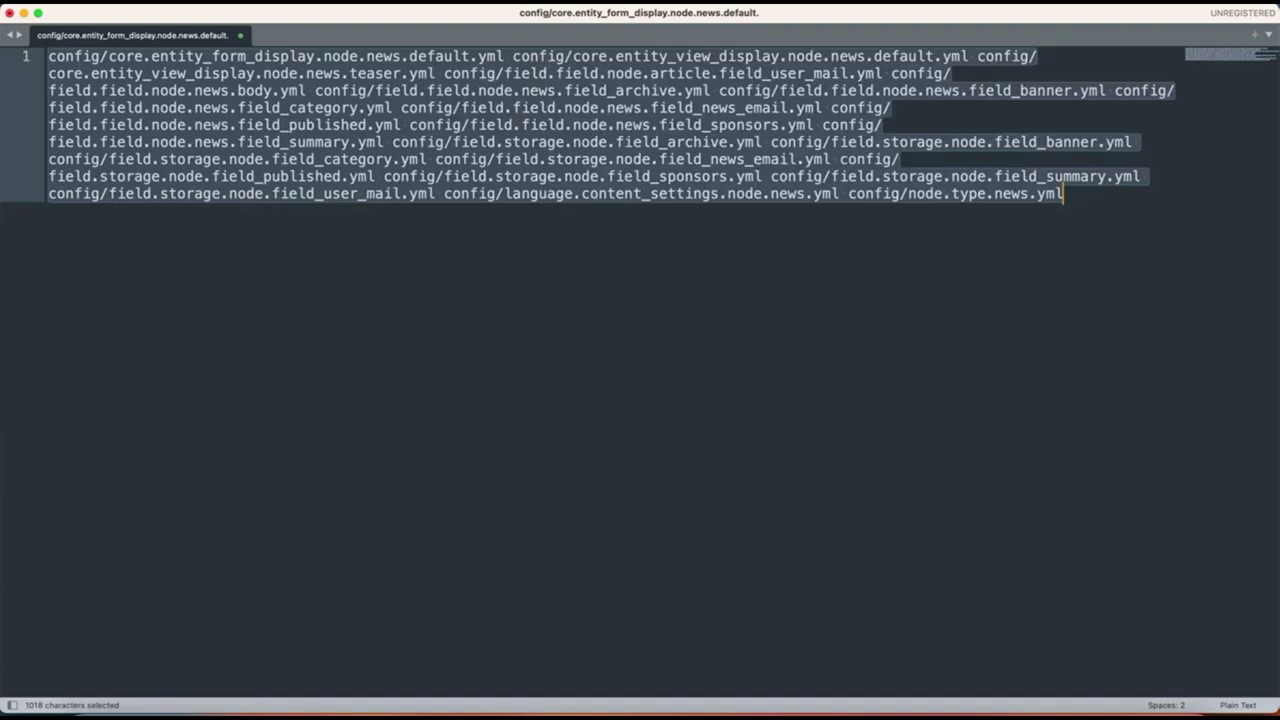
left_click(48, 60)
left_click(48, 60)
type("cp")
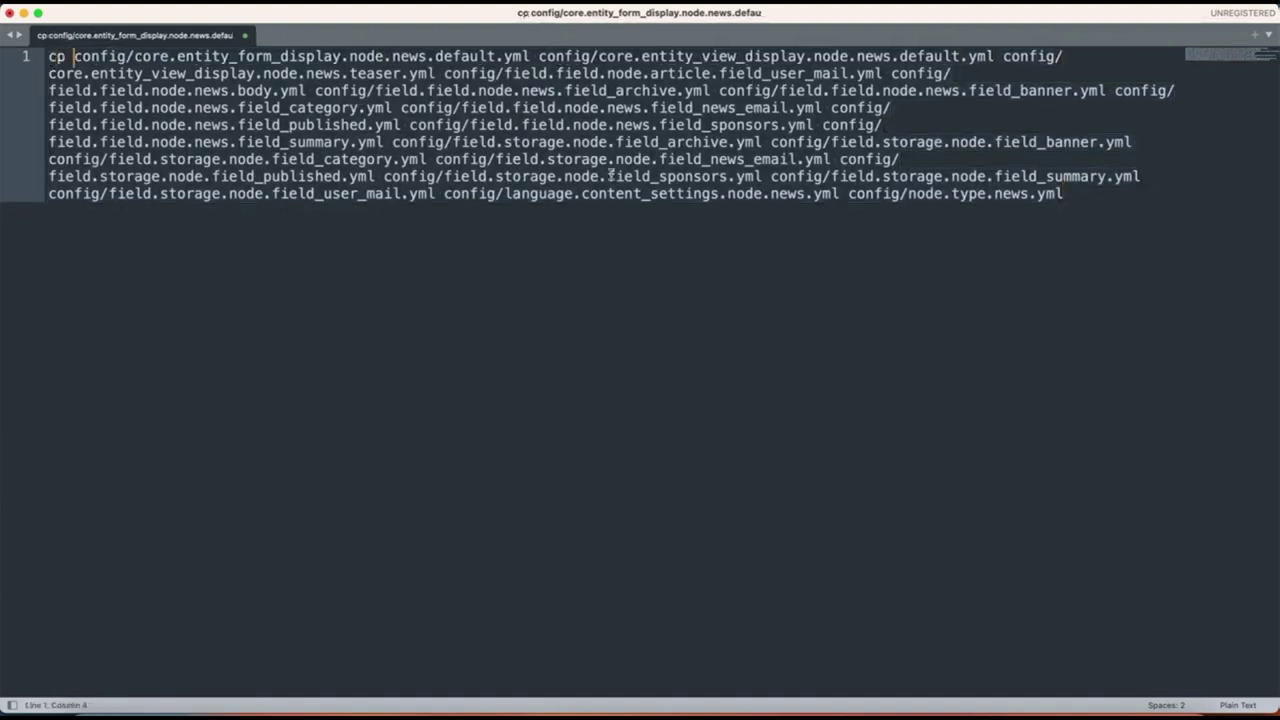
- Copy the whole cp line and paste it at the drupallearn prompt in the terminal
key("super+a")
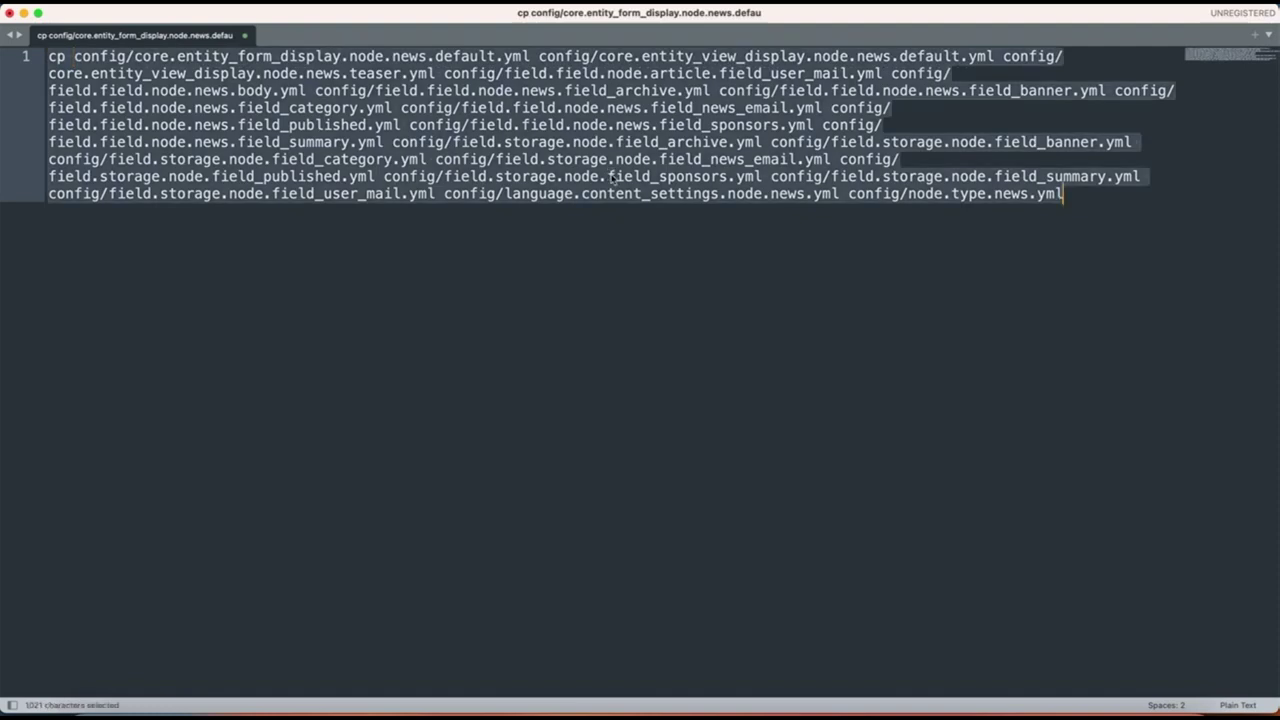
key("super+c")
left_click(460, 700)
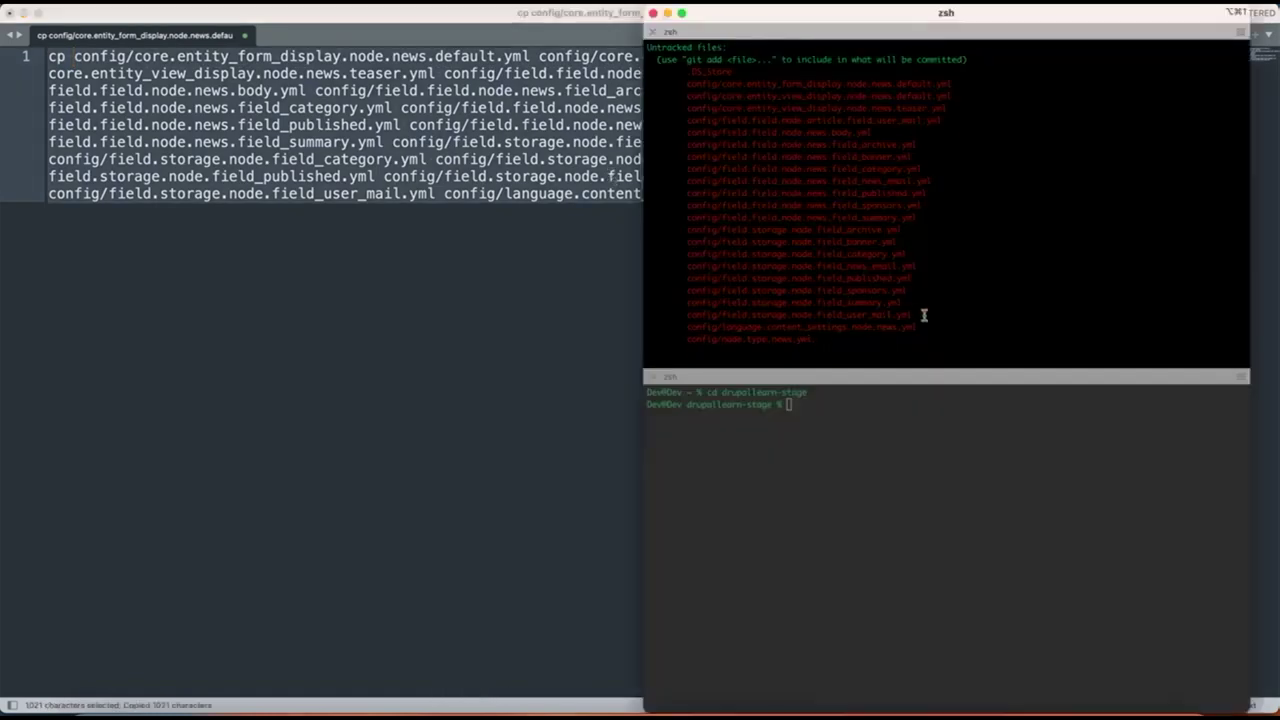
scroll(924, 315, "up", 5)
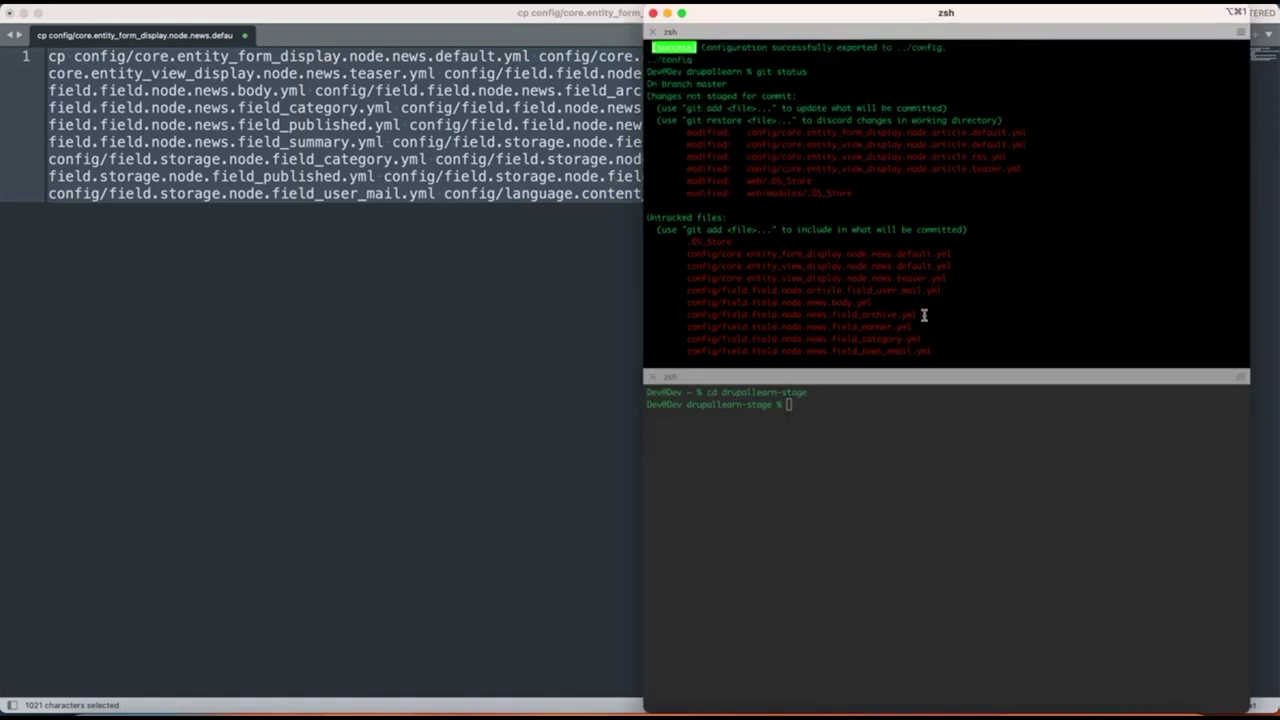
scroll(924, 315, "down", 6)
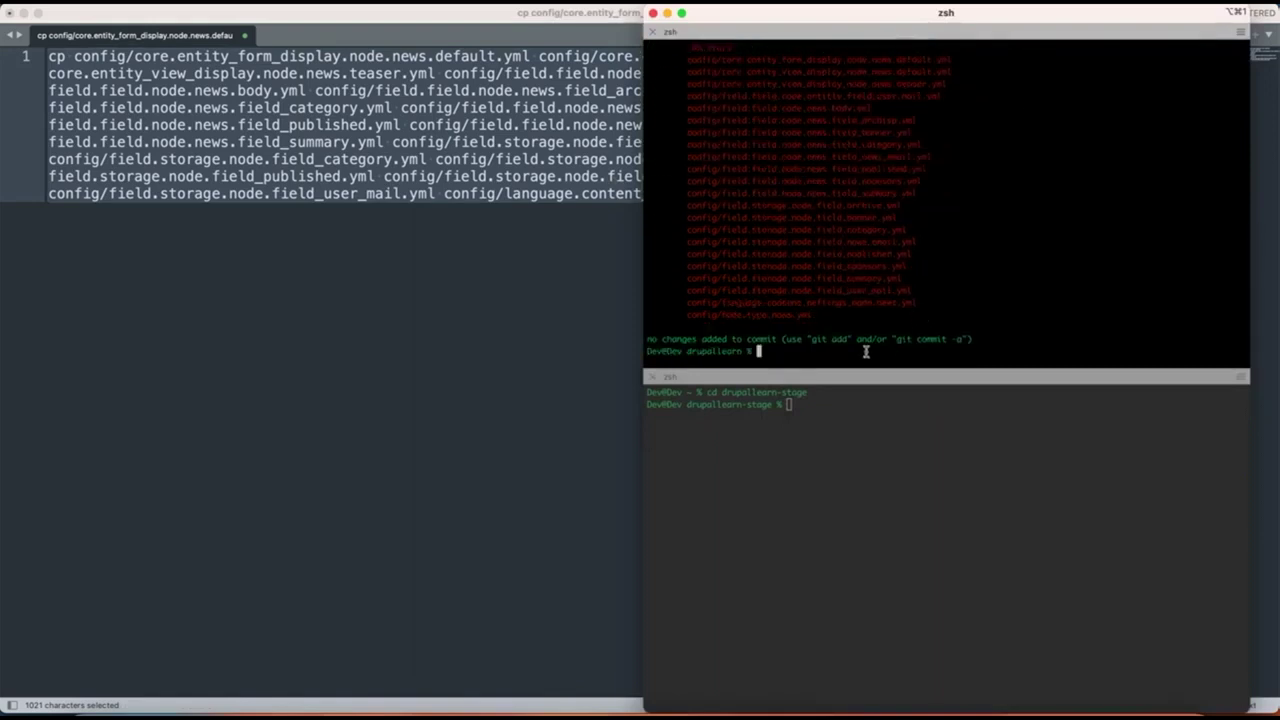
type("cp")
key("super+v")
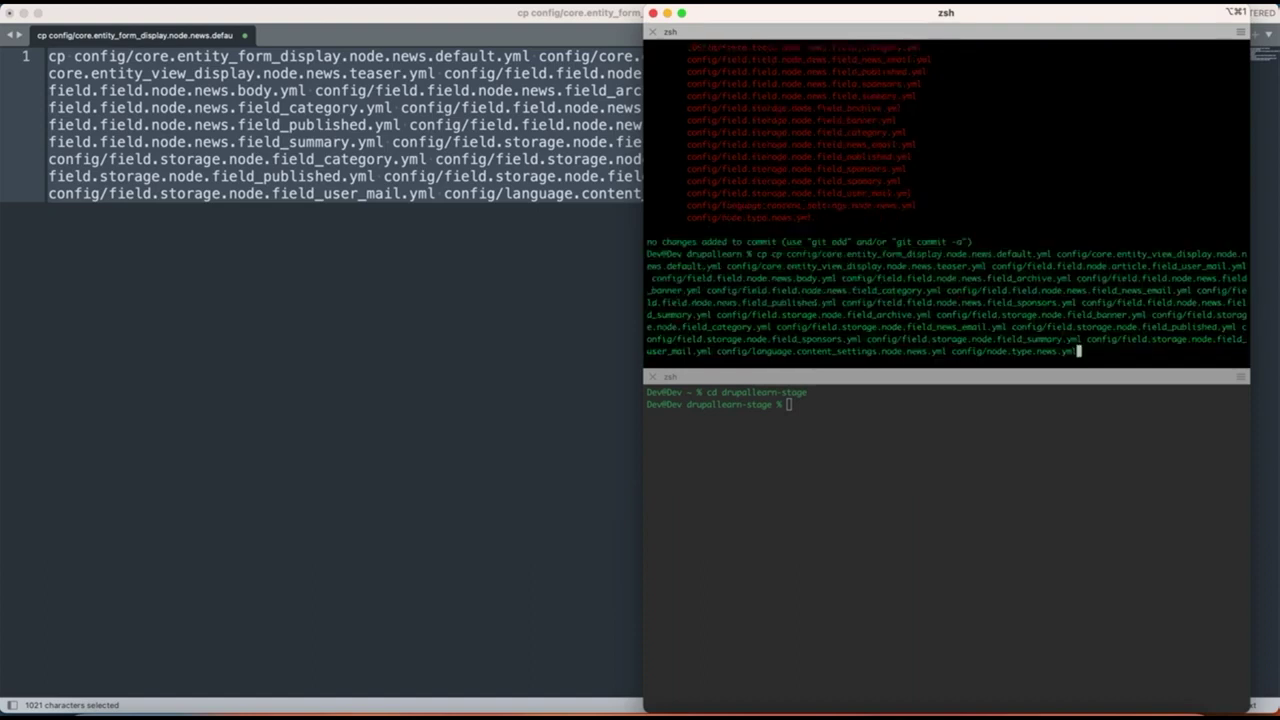
- Complete the copy command with the destination ../drupallearn-stage/web/modules/custom/dlearn/ and run it
type("../drupallearn-st")
key("Tab")
type("modu")
key("Tab")
type("le")
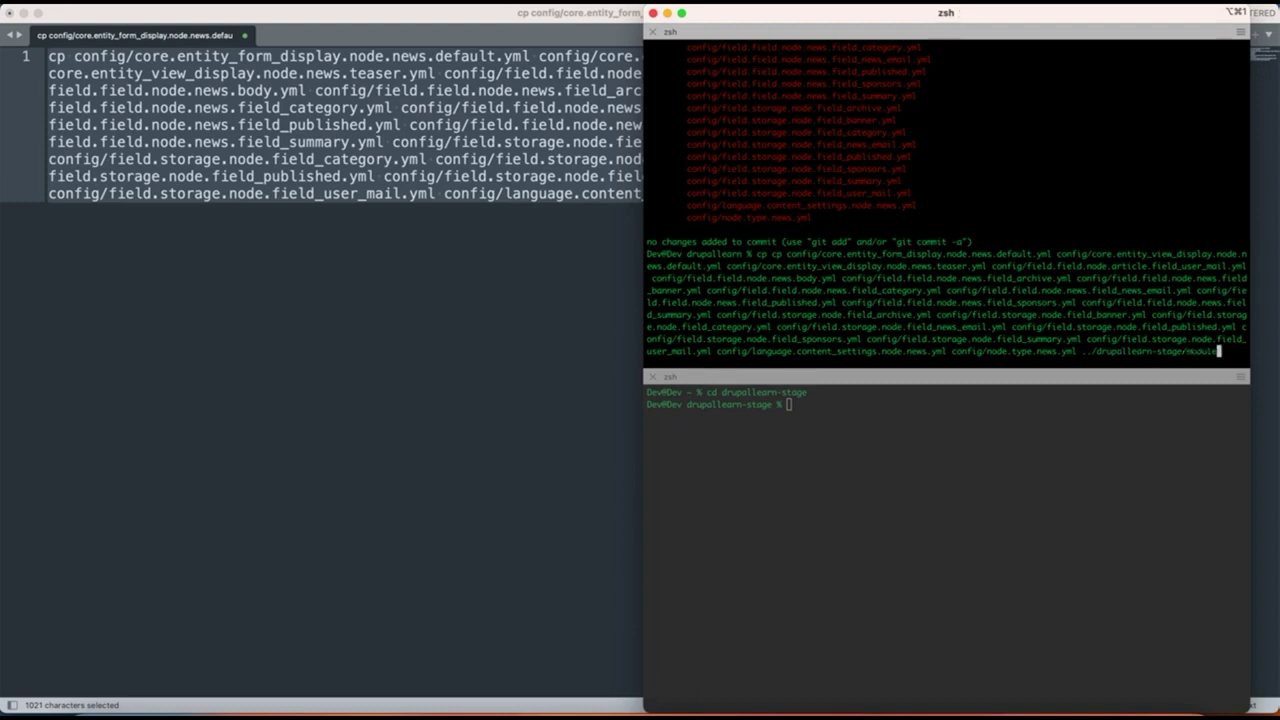
key("BackSpace")
key("BackSpace")
key("BackSpace")
key("BackSpace")
key("BackSpace")
key("BackSpace")
type("web/modules/")
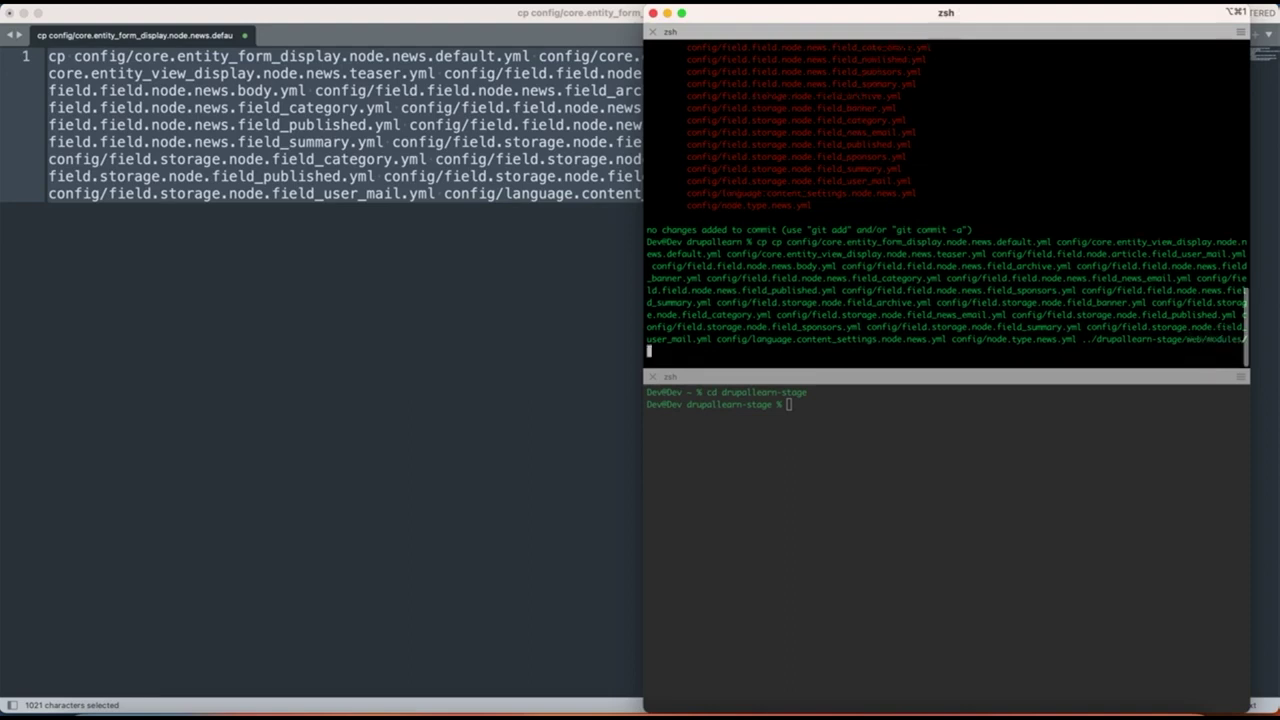
type("custom/")
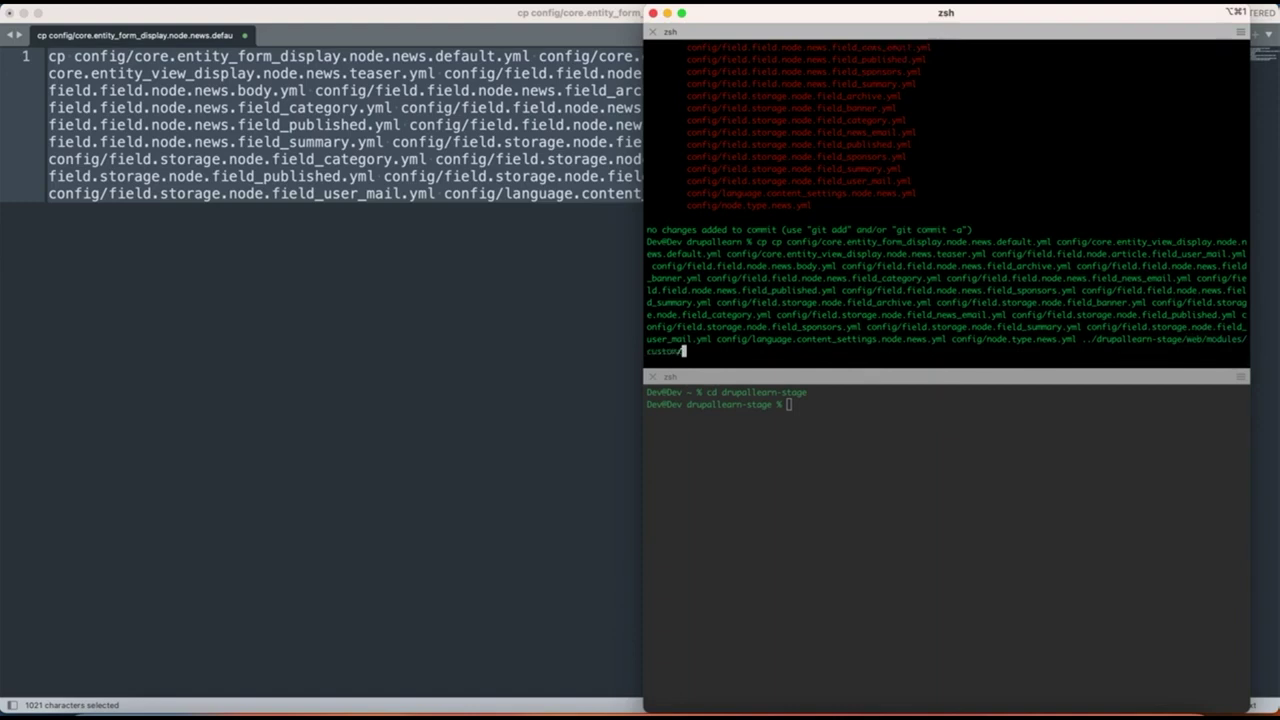
type("dlearn/")
double_click(1129, 340)
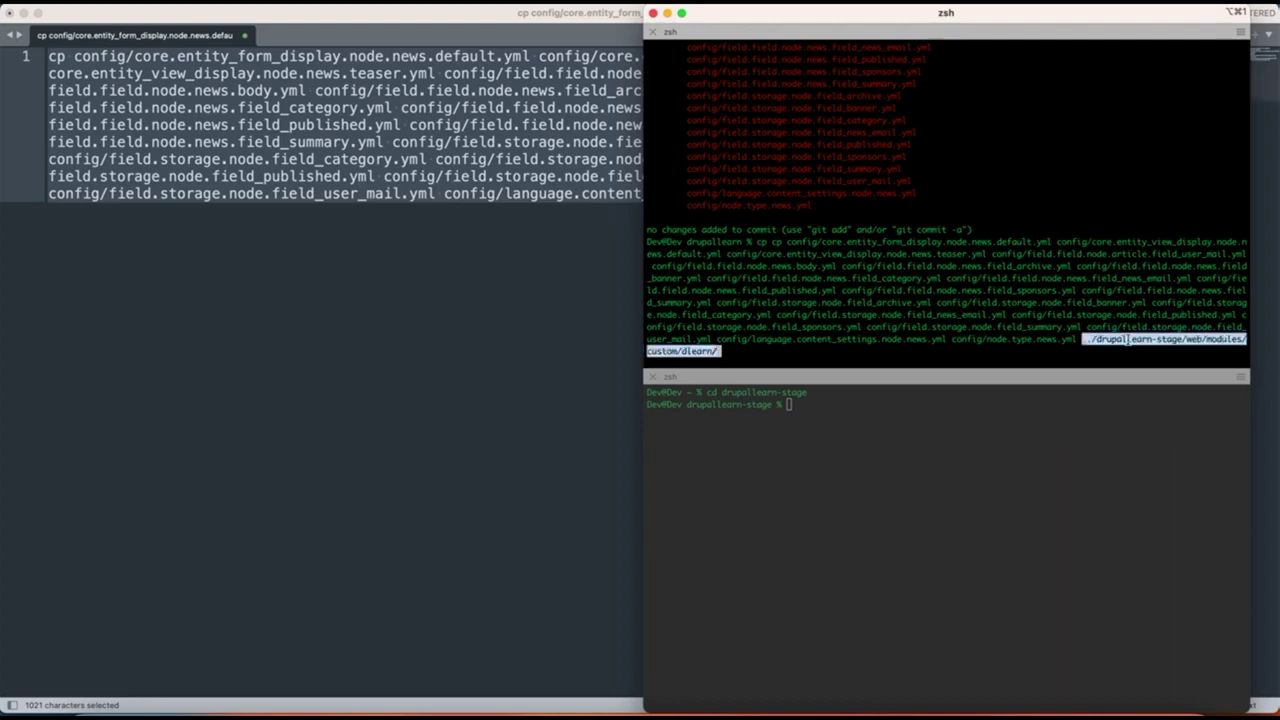
left_click(1129, 343)
left_click_drag(1095, 339, 1245, 340)
left_click(1140, 347)
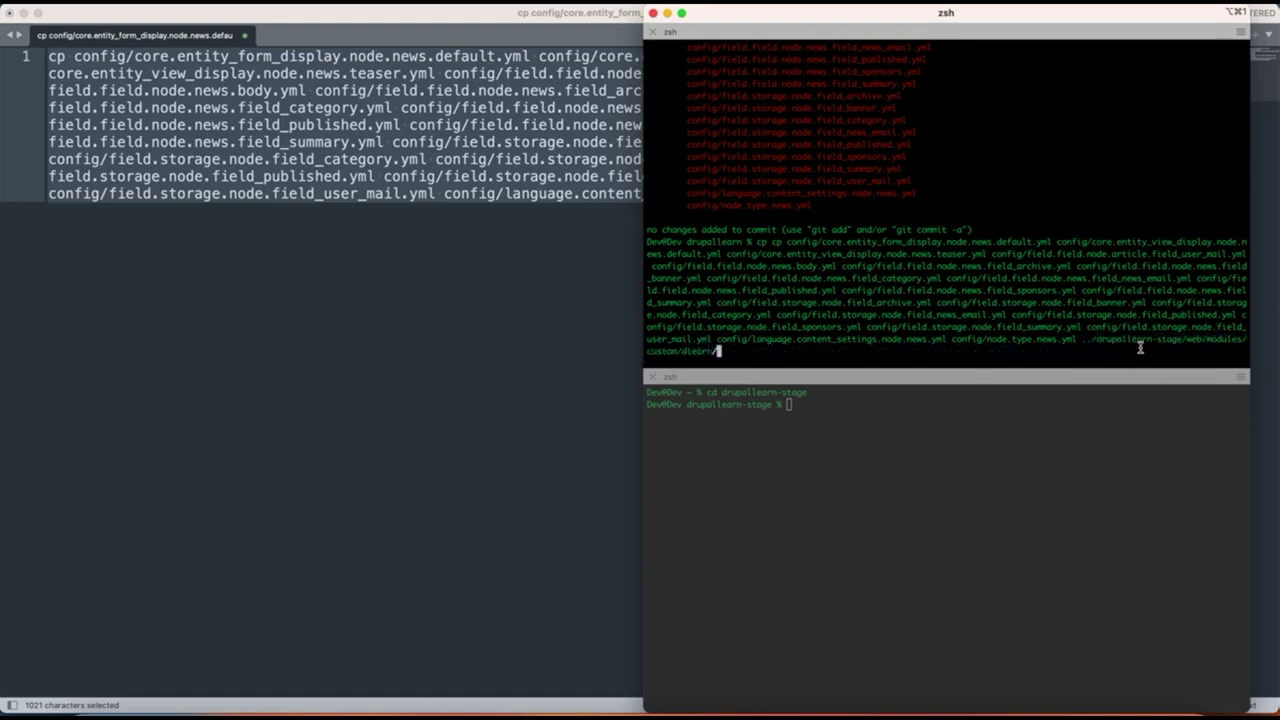
key("Return")
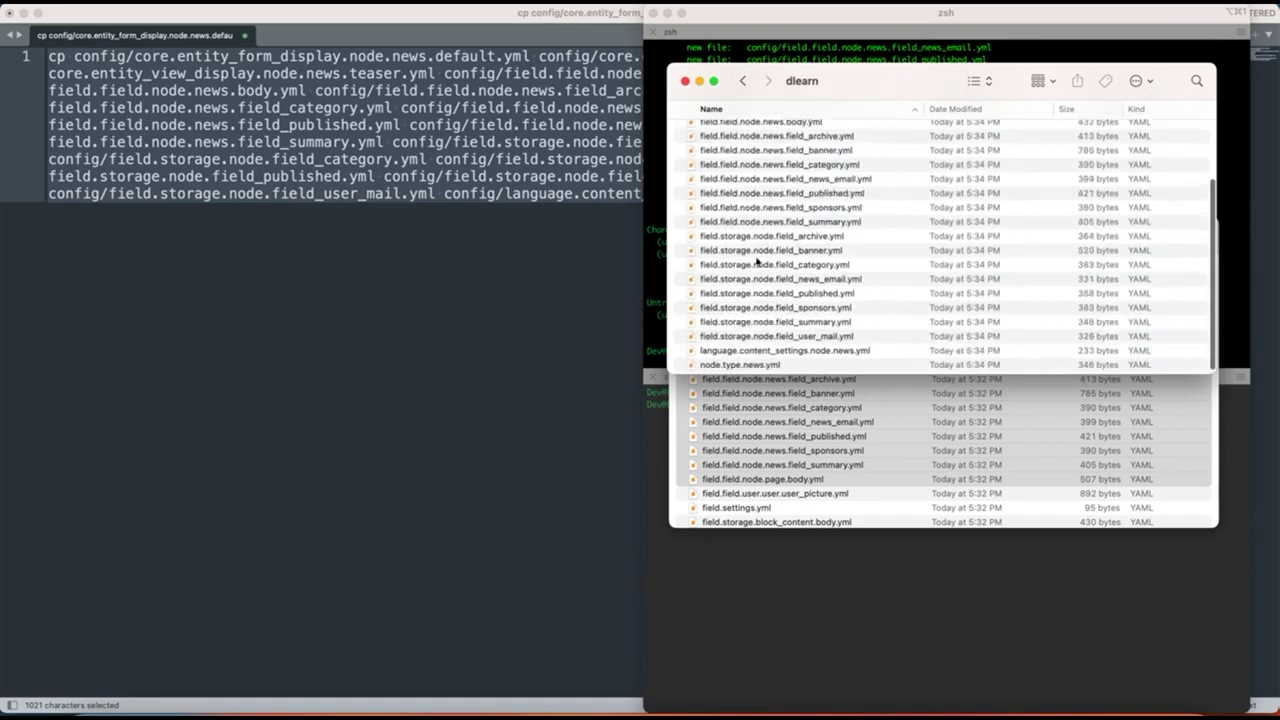
- Check the copied YAML files in the dlearn folder in Finder, through node.type.news.yml, and go back to the custom folder
scroll(757, 262, "down", 5)
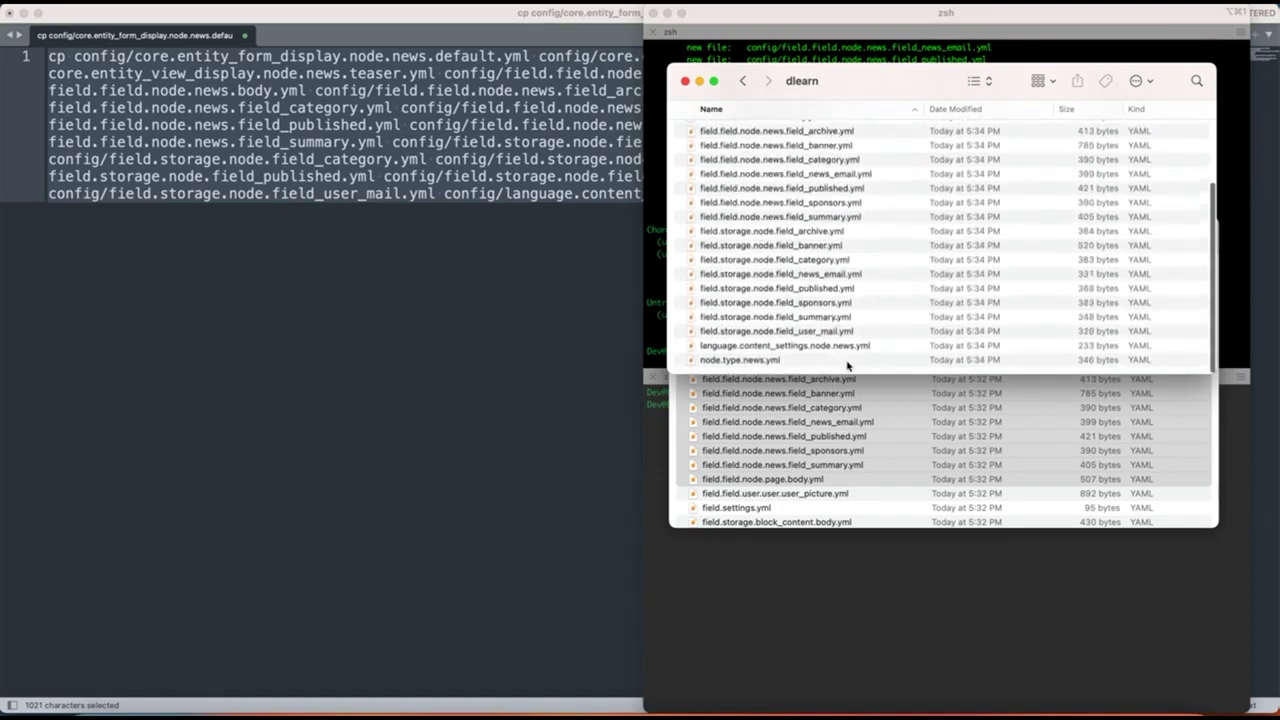
left_click(832, 410)
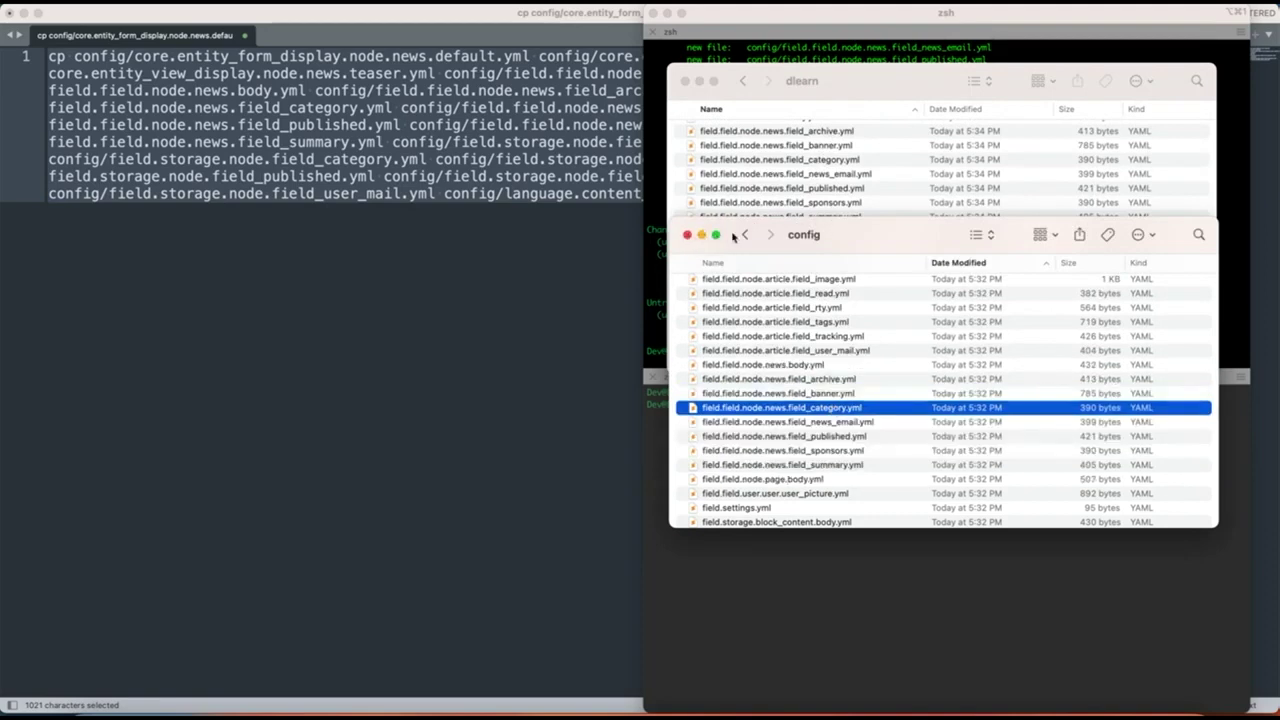
left_click(744, 234)
left_click(782, 188)
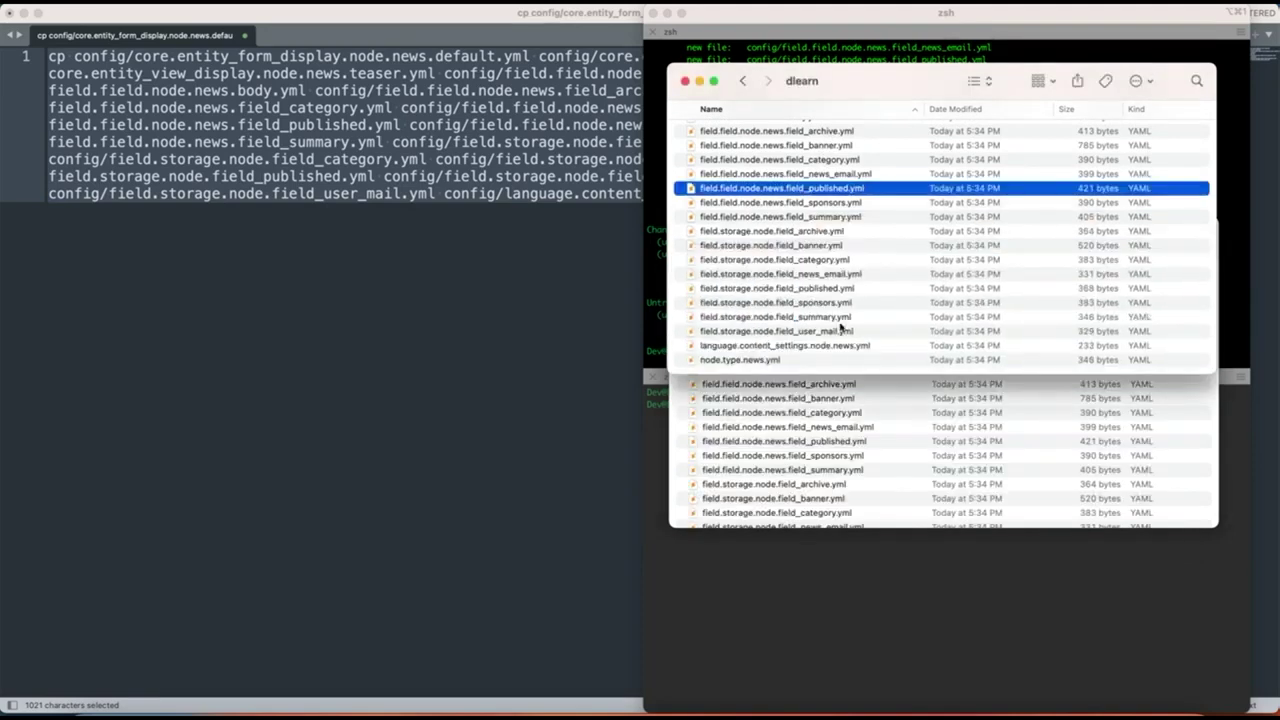
left_click(833, 362)
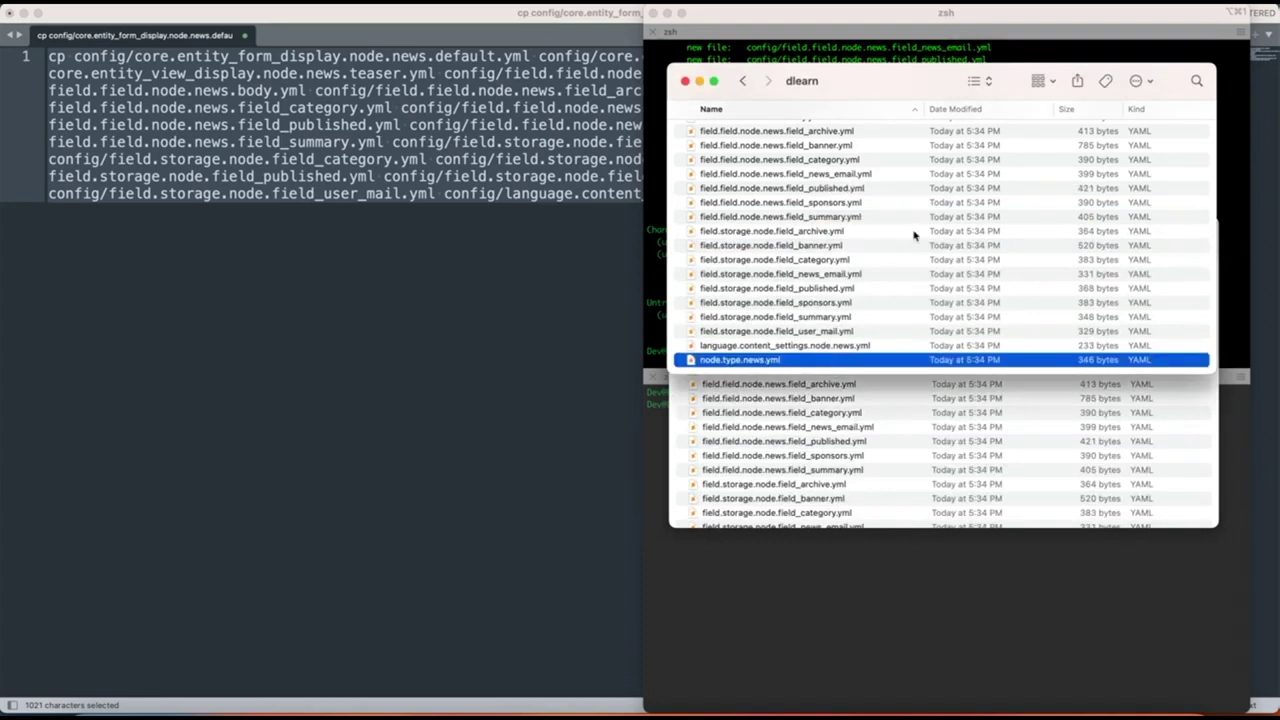
left_click(745, 81)
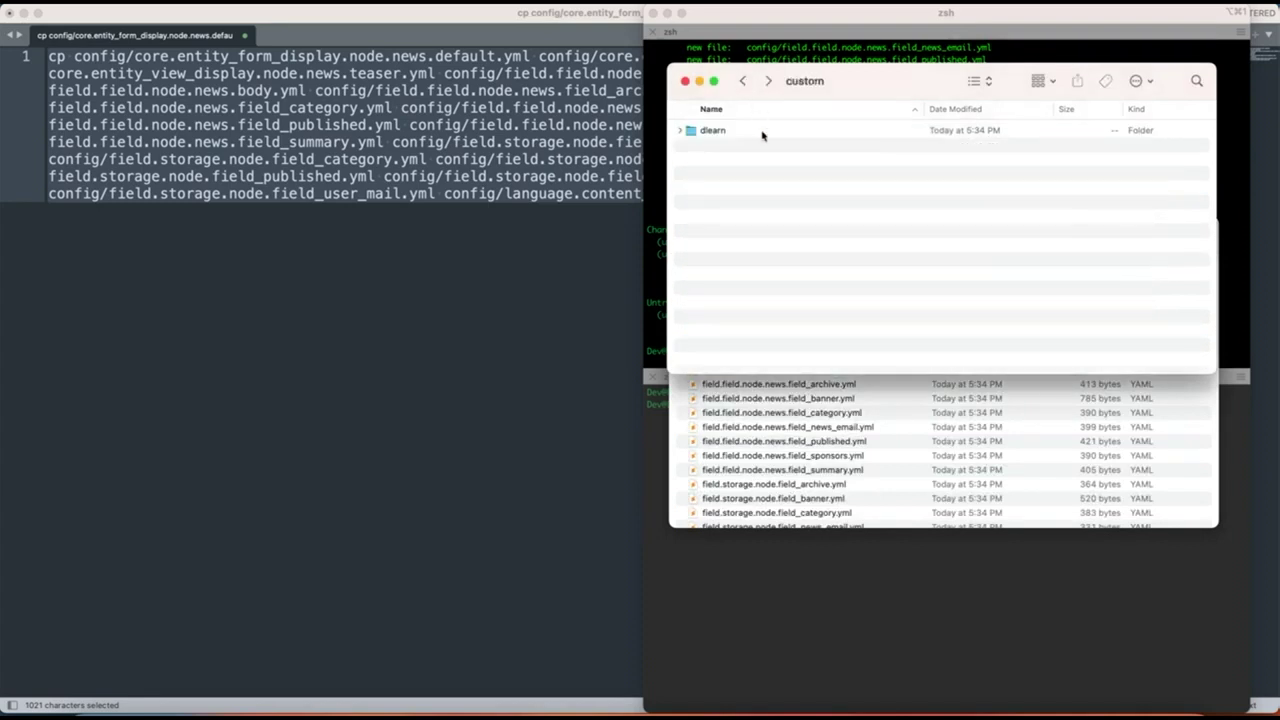
- In the drupallearn-stage terminal pane, change directory to web/modules/custom/dlearn/
left_click(694, 577)
type("cd")
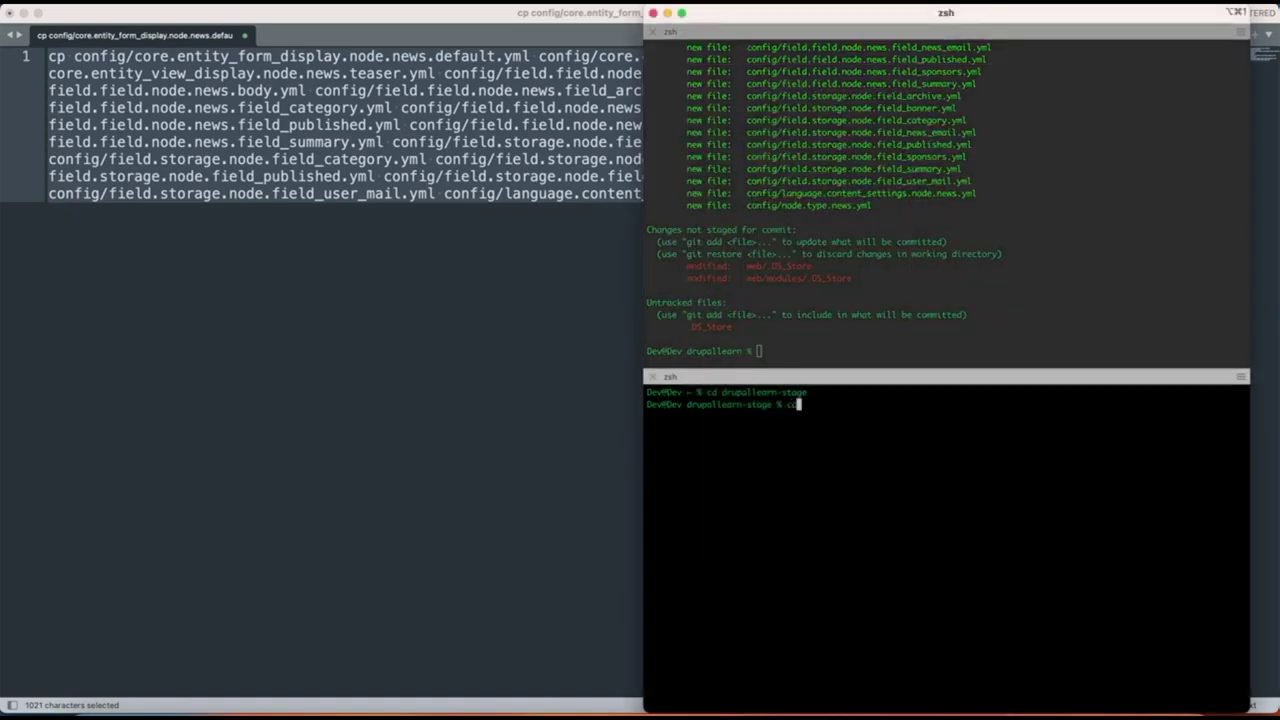
type(" web/modu")
key("Tab")
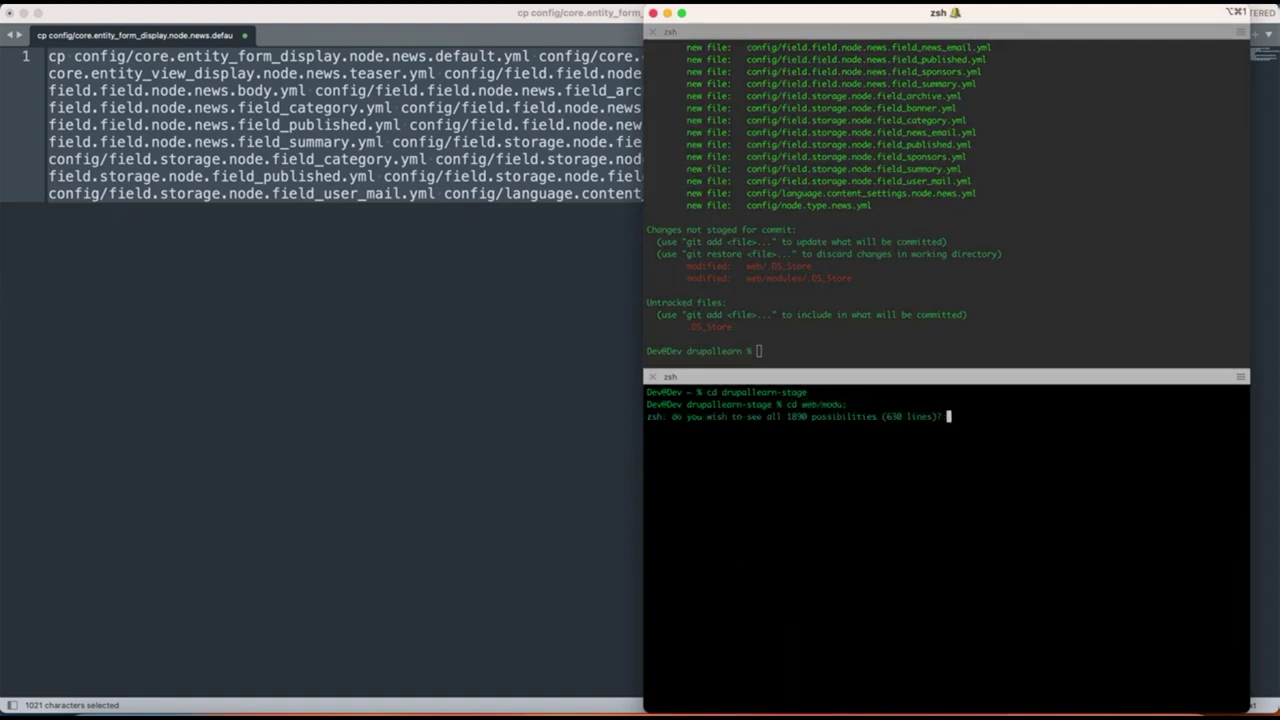
key("n")
key("BackSpace")
key("BackSpace")
type("ul")
key("Tab")
type("cus")
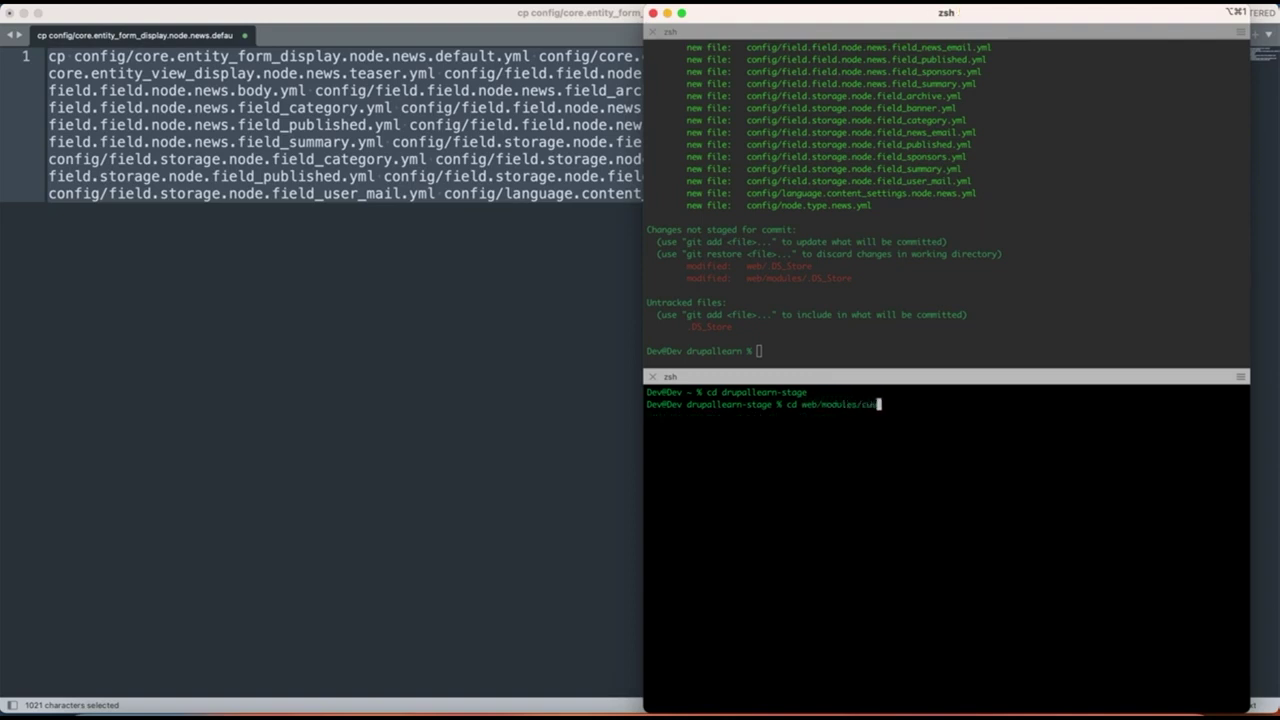
key("Tab")
type("dl")
key("Tab")
type("w")
key("Tab")
key("BackSpace")
key("Return")
- Try to create the nested directory config/install inside dlearn with a single mkdir command
type("l")
key("BackSpace")
type("cd conf")
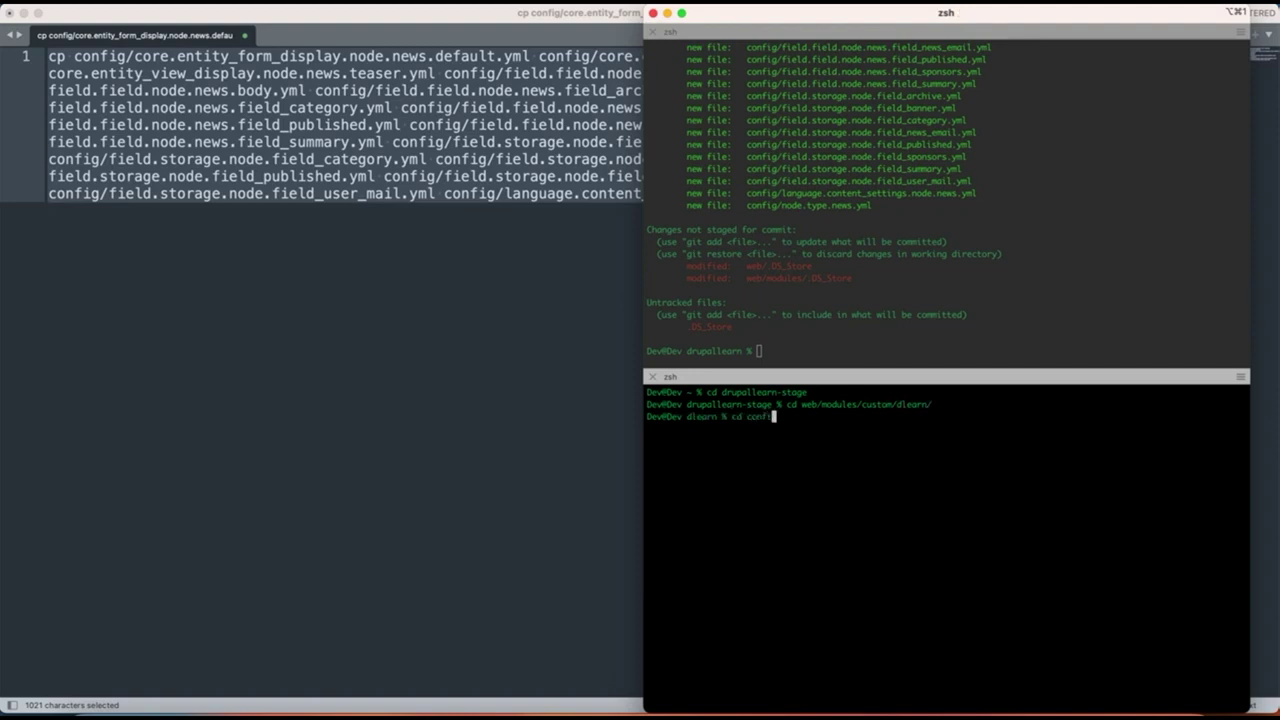
key("BackSpace")
key("BackSpace")
key("BackSpace")
key("BackSpace")
key("BackSpace")
key("BackSpace")
key("BackSpace")
type("mkdir -p")
type("onfig")
type("/insta")
type("ll")
key("Return")
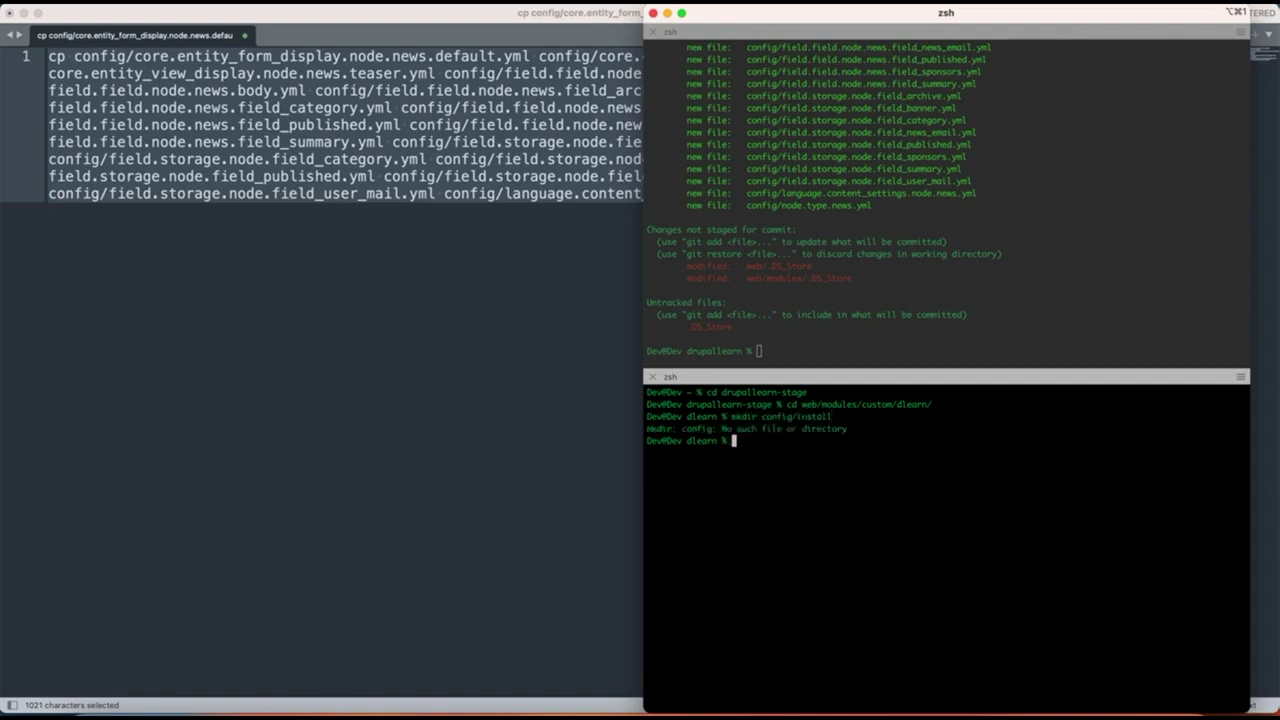
- Reuse the last mkdir command, shortened to create only the config directory inside dlearn
key("Up")
key("BackSpace")
key("BackSpace")
key("BackSpace")
key("BackSpace")
key("BackSpace")
key("BackSpace")
key("BackSpace")
key("BackSpace")
key("Return")
- Change into the config directory and create an install directory in it
type("cd config/")
key("Return")
type("mkdir inst")
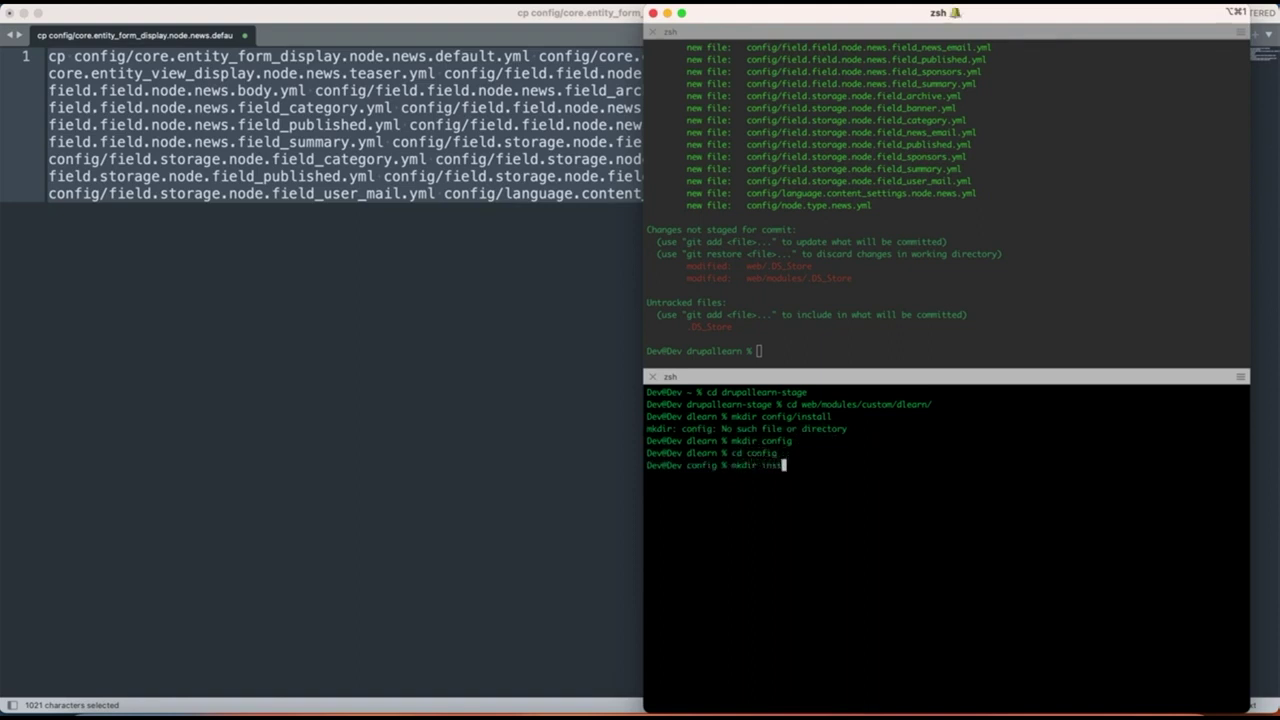
type("all")
key("Return")
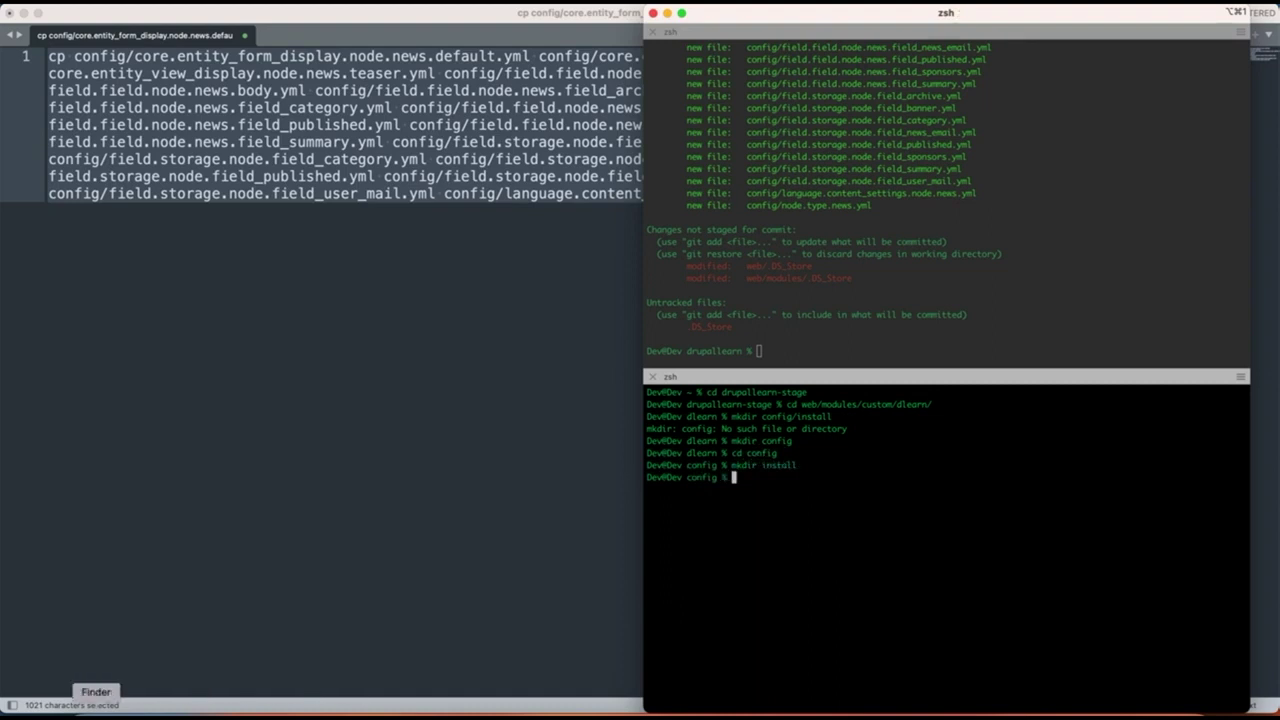
- Switch to Finder and bring up the folder of the dlearn module
left_click(180, 700)
left_click(840, 428)
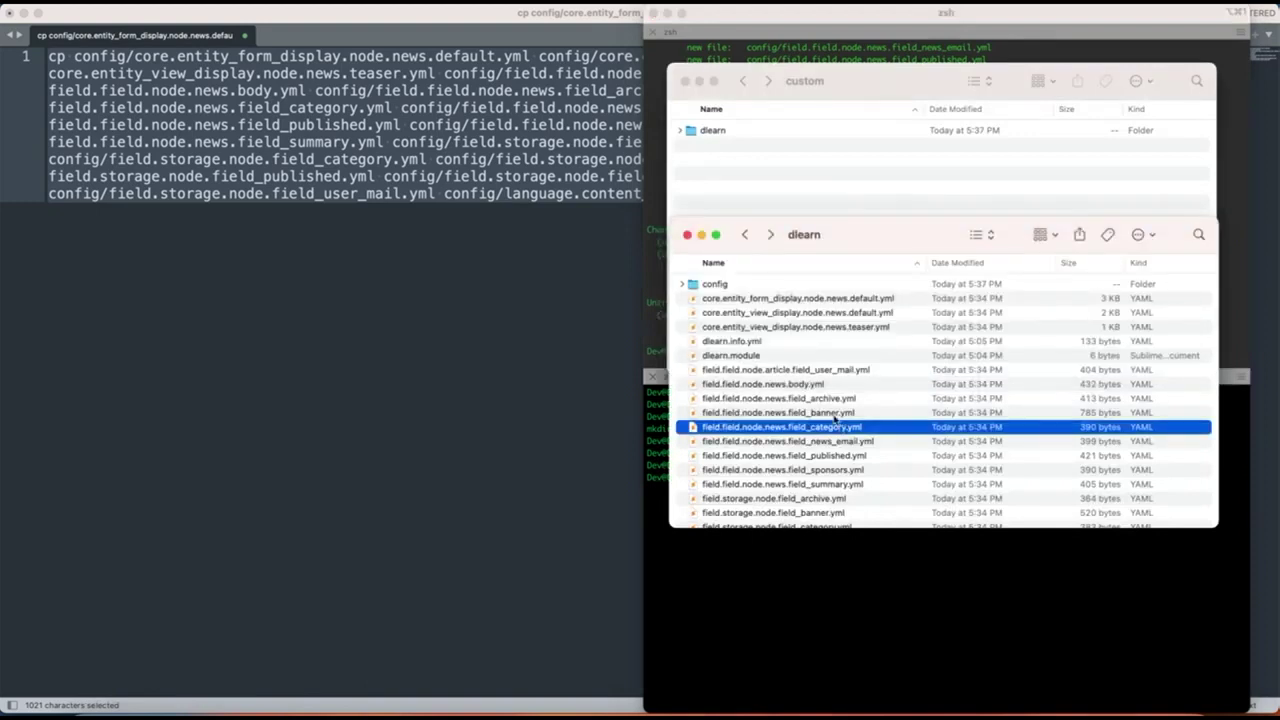
- Try to move all YAML files in dlearn except dlearn.info.yml into the config/install folder, leaving dlearn.module in place as well
left_click(770, 300)
key("shift+Down")
key("shift+Down")
key("shift+Down")
key("shift+Down")
key("shift+Down")
key("shift+Down")
key("shift+Down")
key("shift+Down")
key("shift+Down")
key("shift+Down")
key("shift+Down")
key("shift+Down")
key("shift+Down")
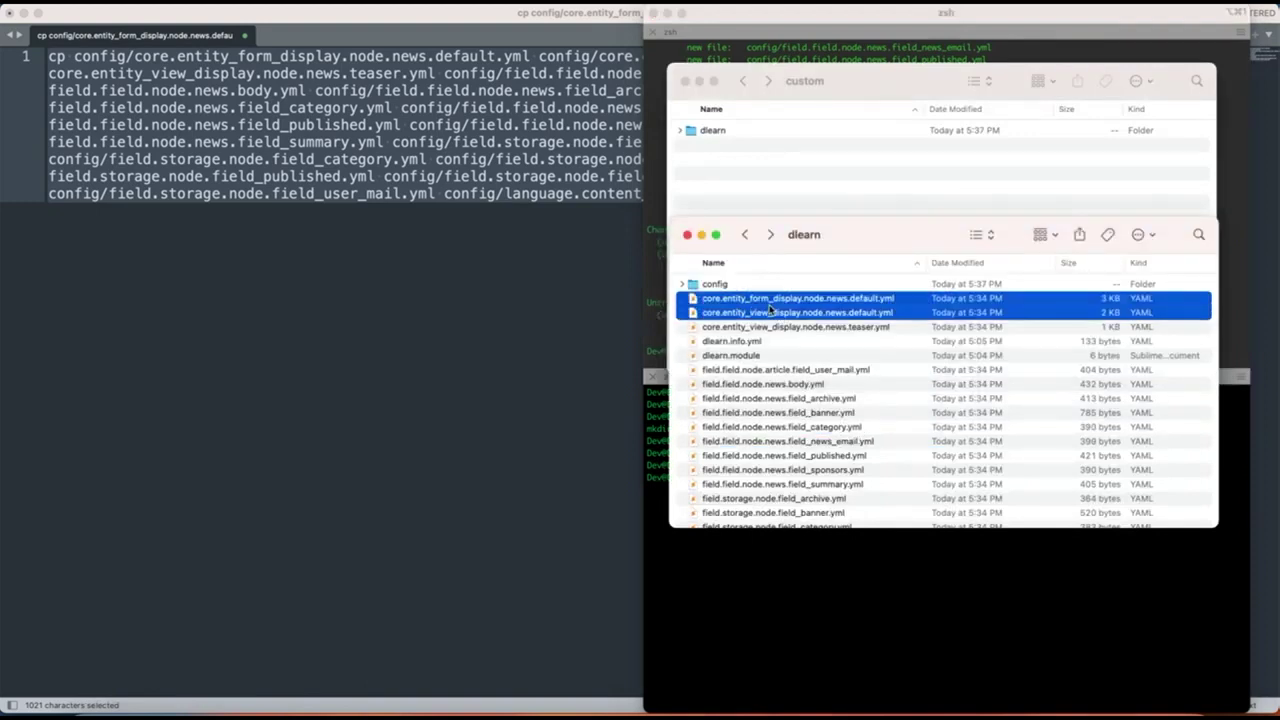
key("shift+Down")
key("shift+Down")
key("shift+Down")
key("shift+Down")
key("shift+Down")
key("shift+Down")
key("shift+Down")
key("shift+Down")
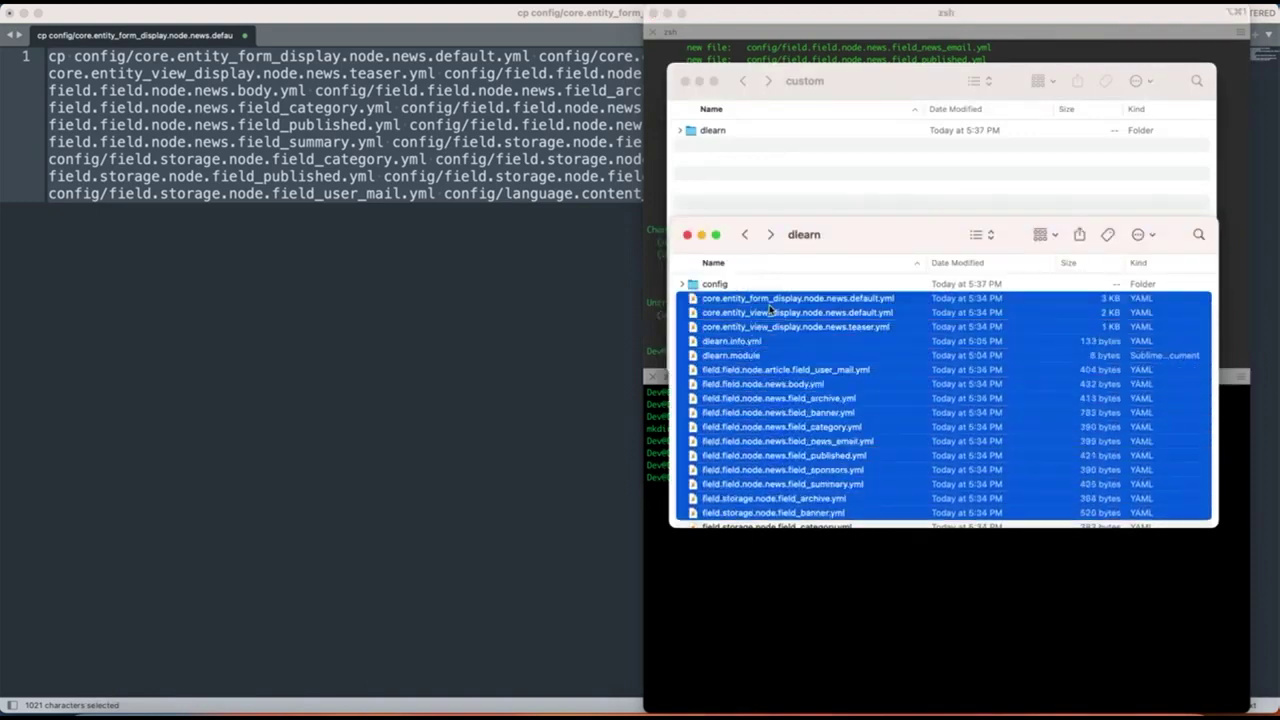
key("shift+Down")
key("shift+Down")
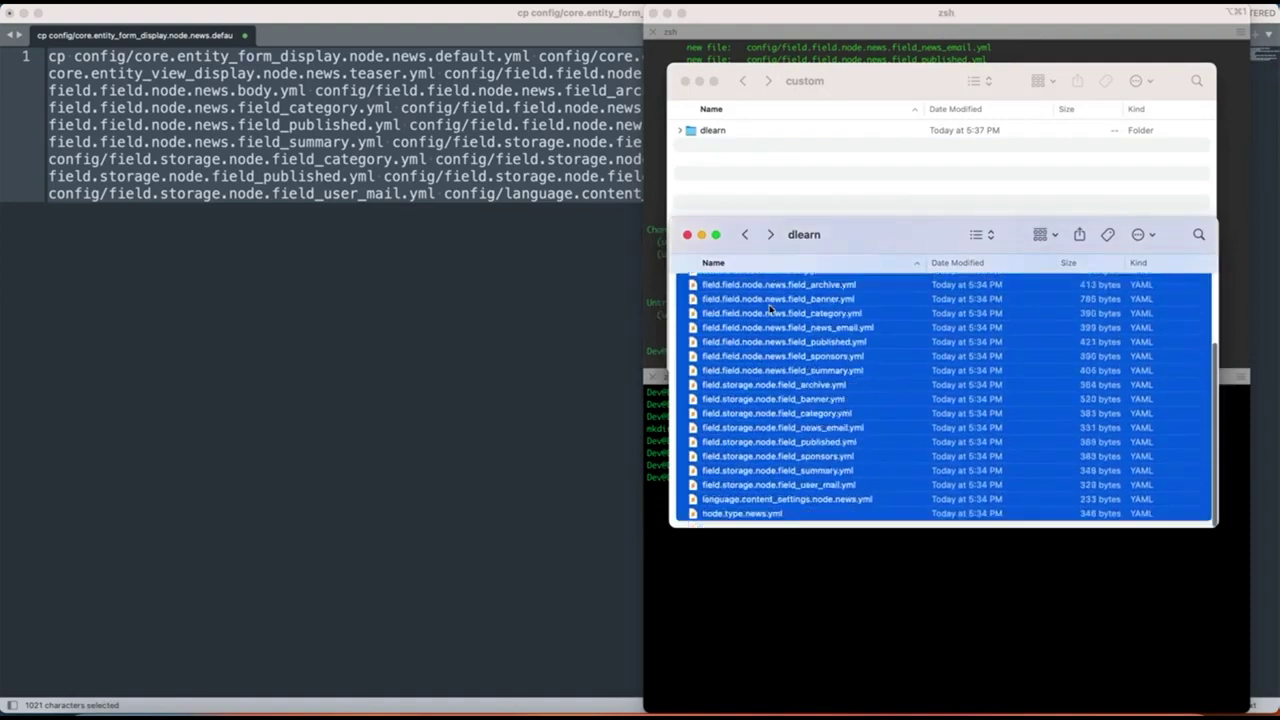
scroll(790, 350, "up", 5)
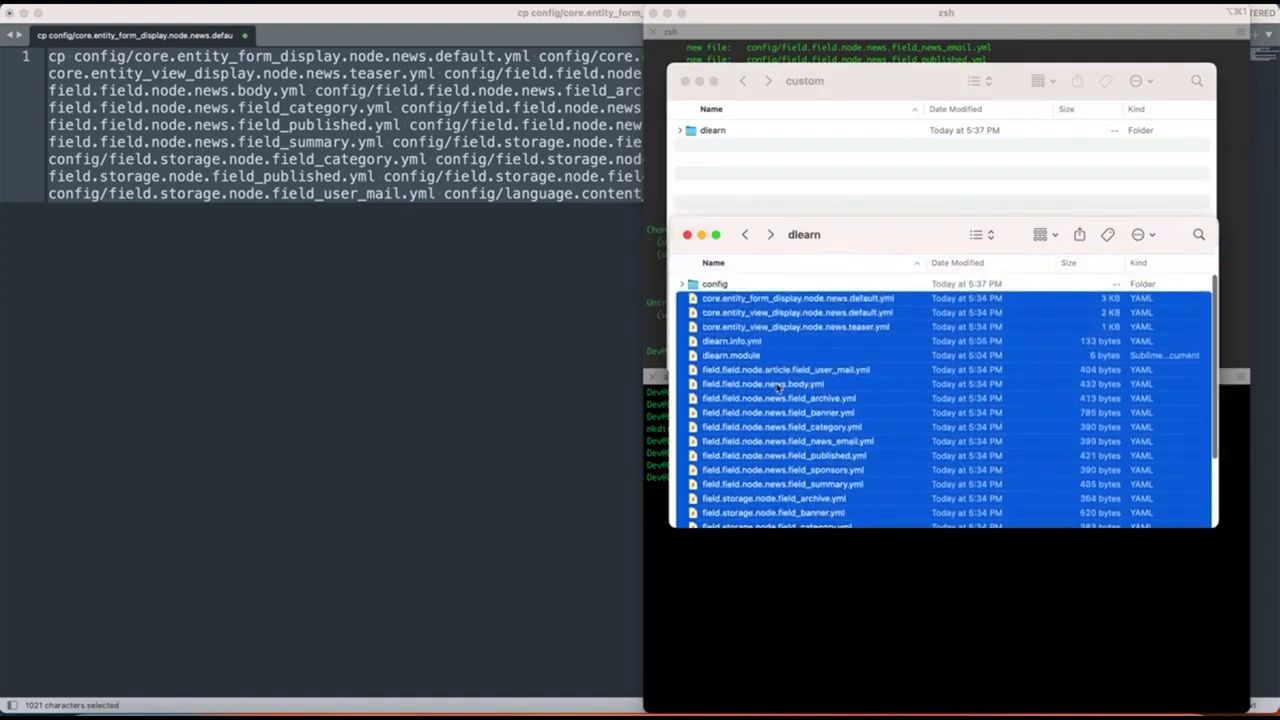
left_click(762, 345, "shift")
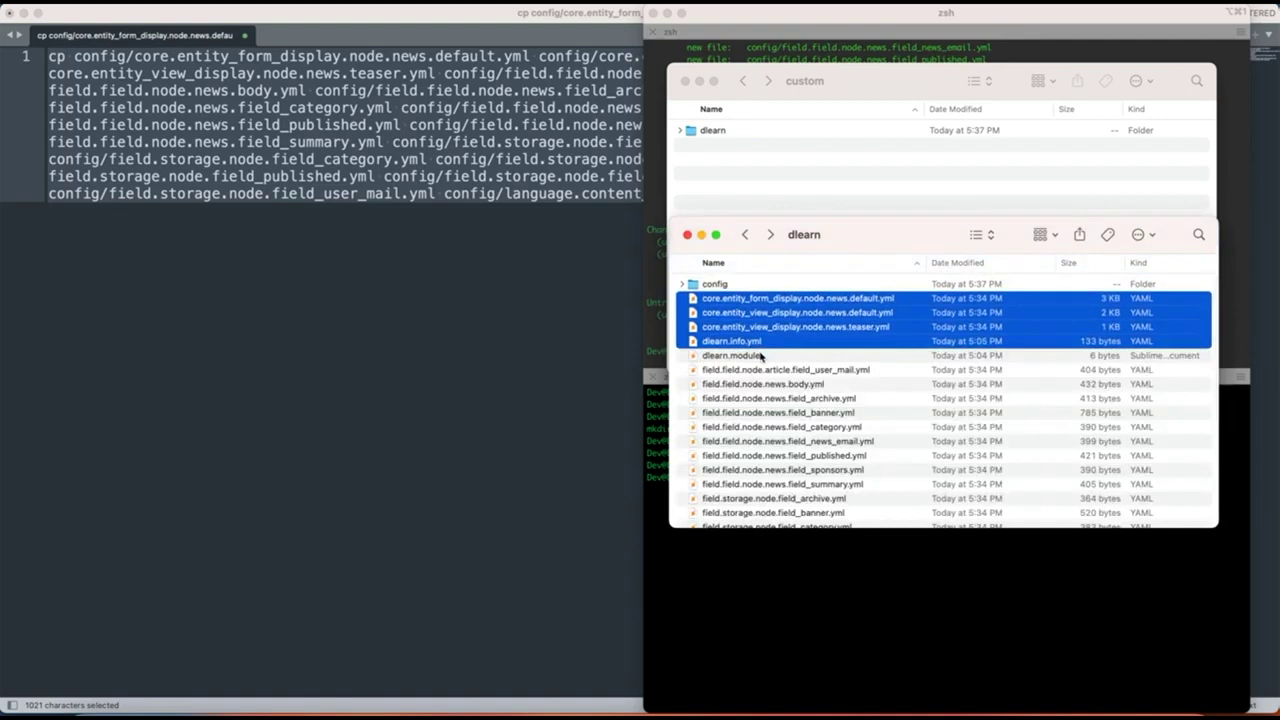
left_click(762, 356, "shift")
key("shift+Down")
key("shift+Down")
key("shift+Down")
key("shift+Down")
key("shift+Down")
key("shift+Down")
key("shift+Down")
key("shift+Down")
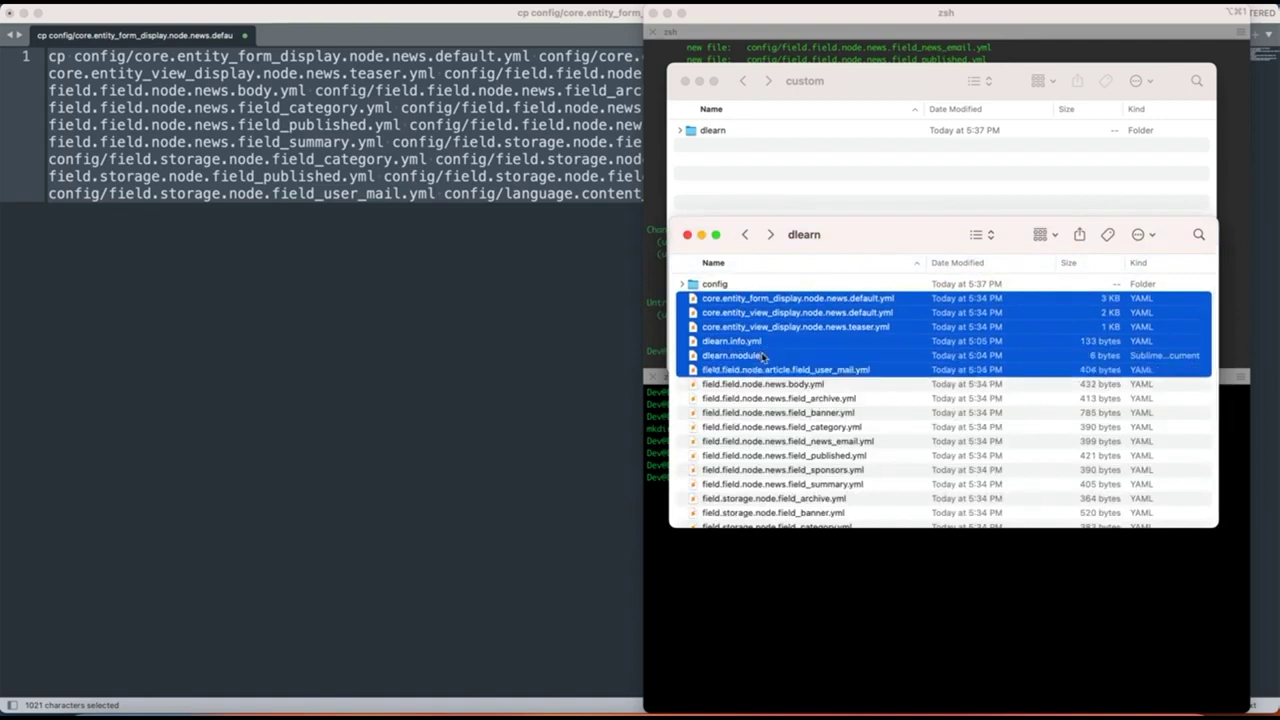
key("shift+Down")
key("shift+Down")
key("shift+Down")
key("shift+Down")
key("shift+Down")
key("shift+Down")
key("shift+Down")
key("shift+Down")
key("shift+Down")
key("shift+Down")
key("shift+Down")
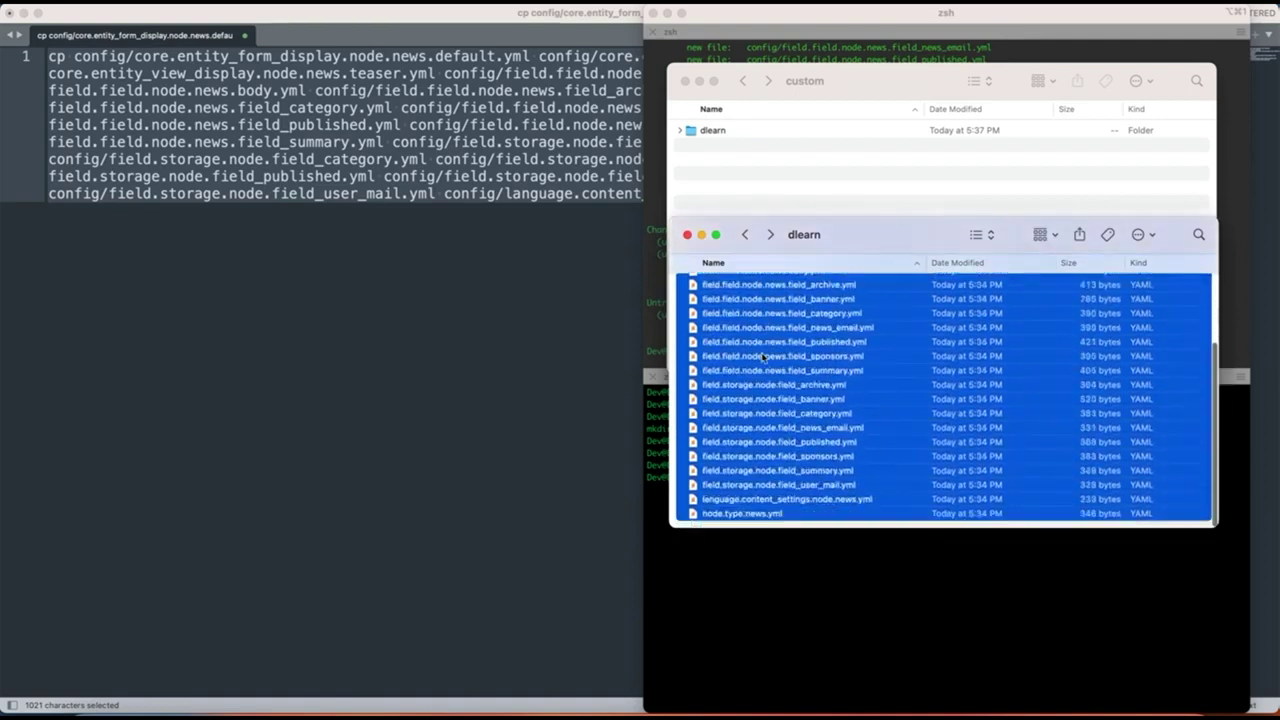
scroll(762, 357, "up", 3)
scroll(762, 357, "up", 1)
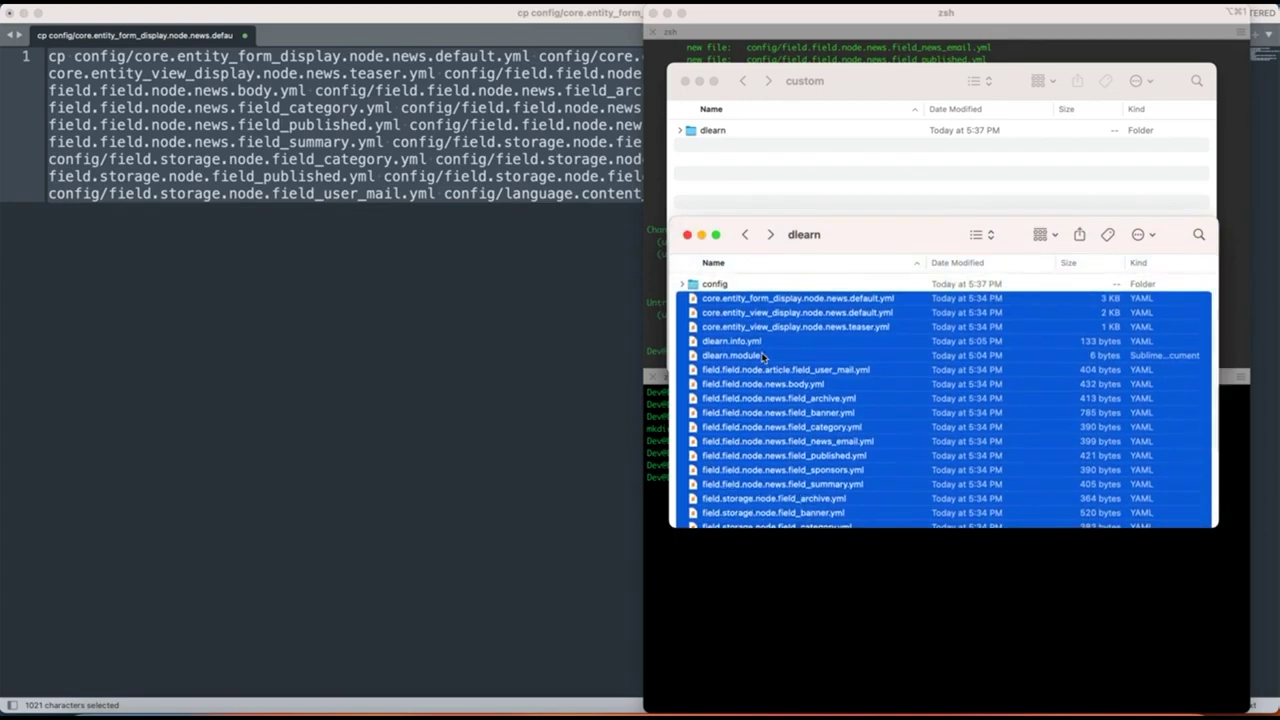
left_click(761, 355, "super")
left_click(761, 342, "super")
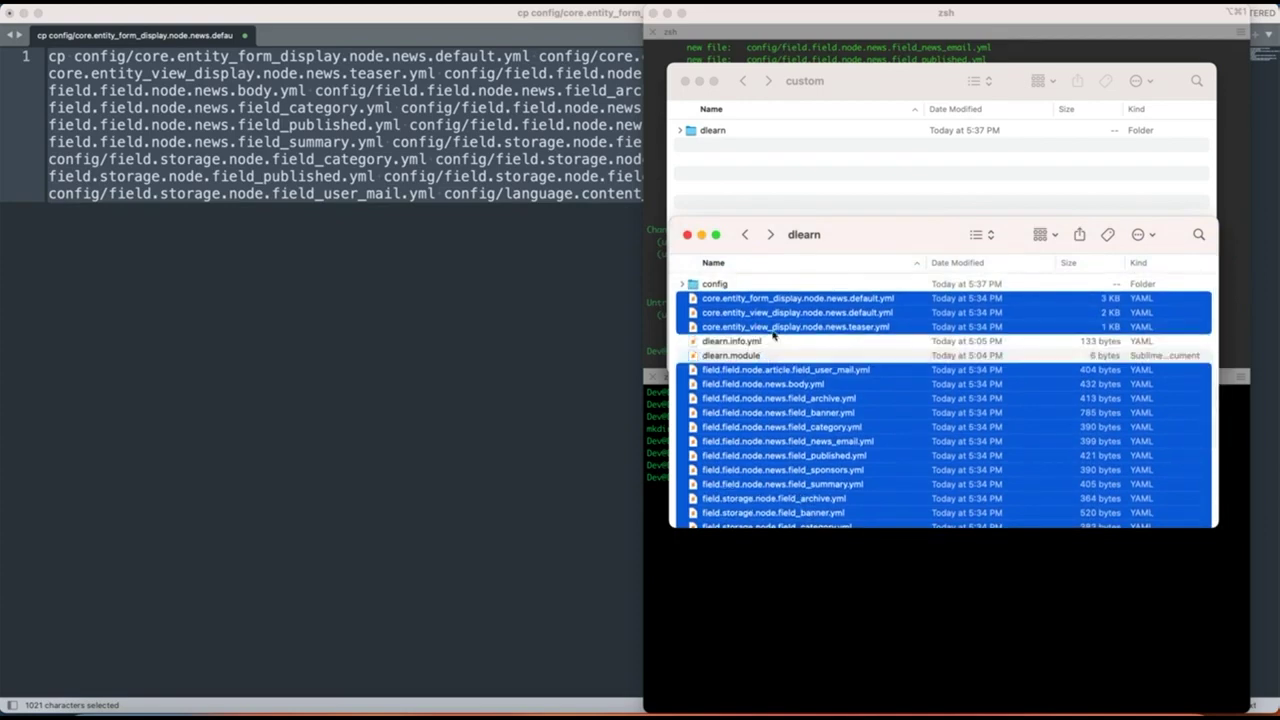
left_click_drag(790, 318, 755, 289)
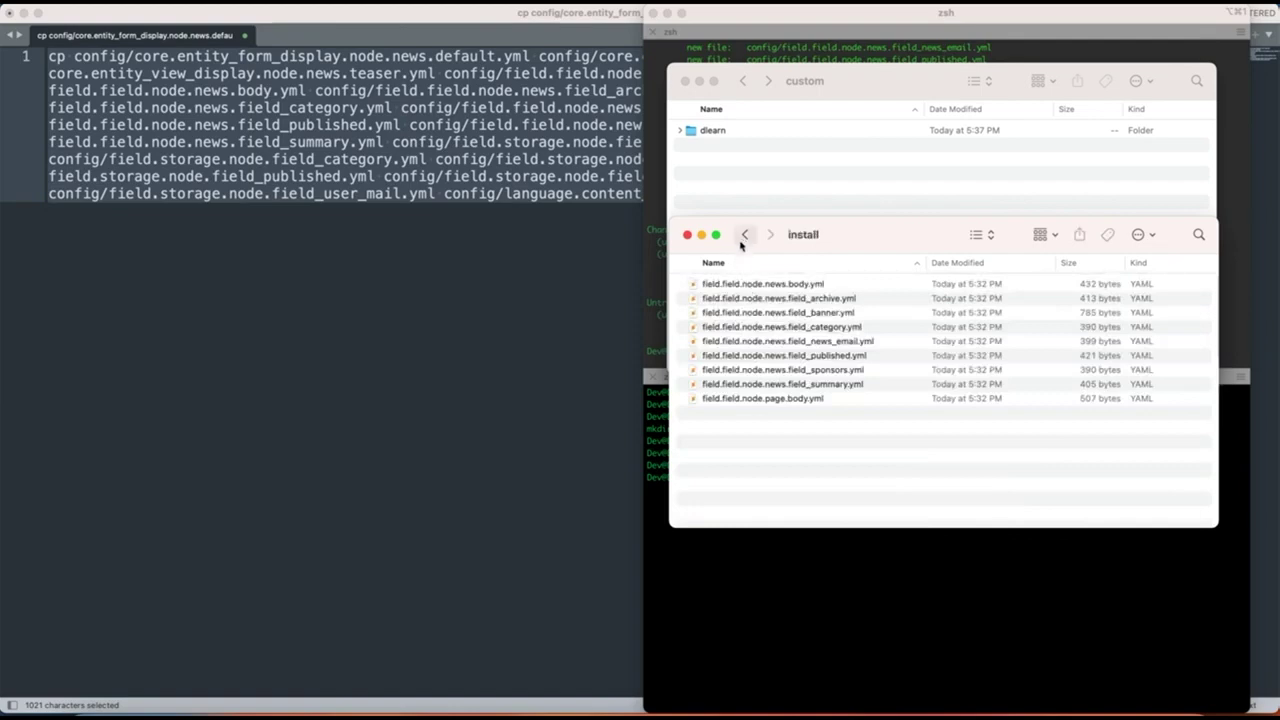
left_click(744, 235)
left_click(744, 235)
scroll(750, 358, "up", 5)
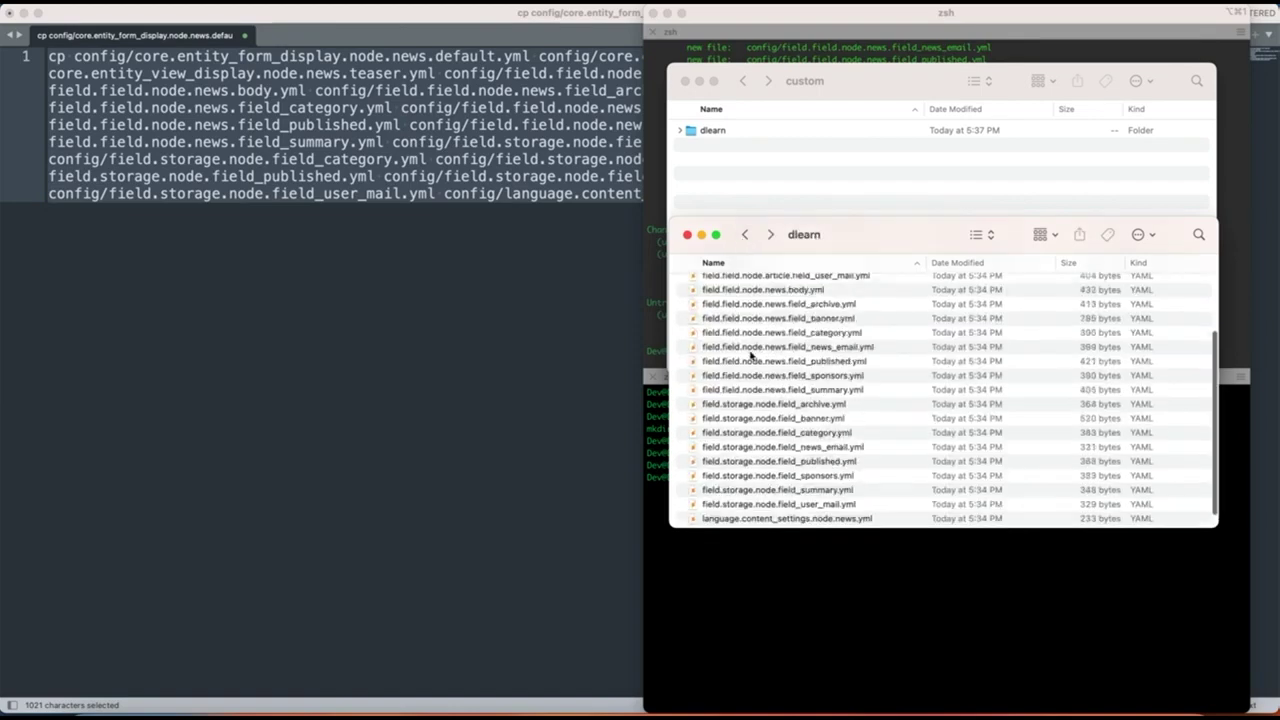
- Move the three core.entity display files for News from dlearn into its config folder
left_click(750, 300)
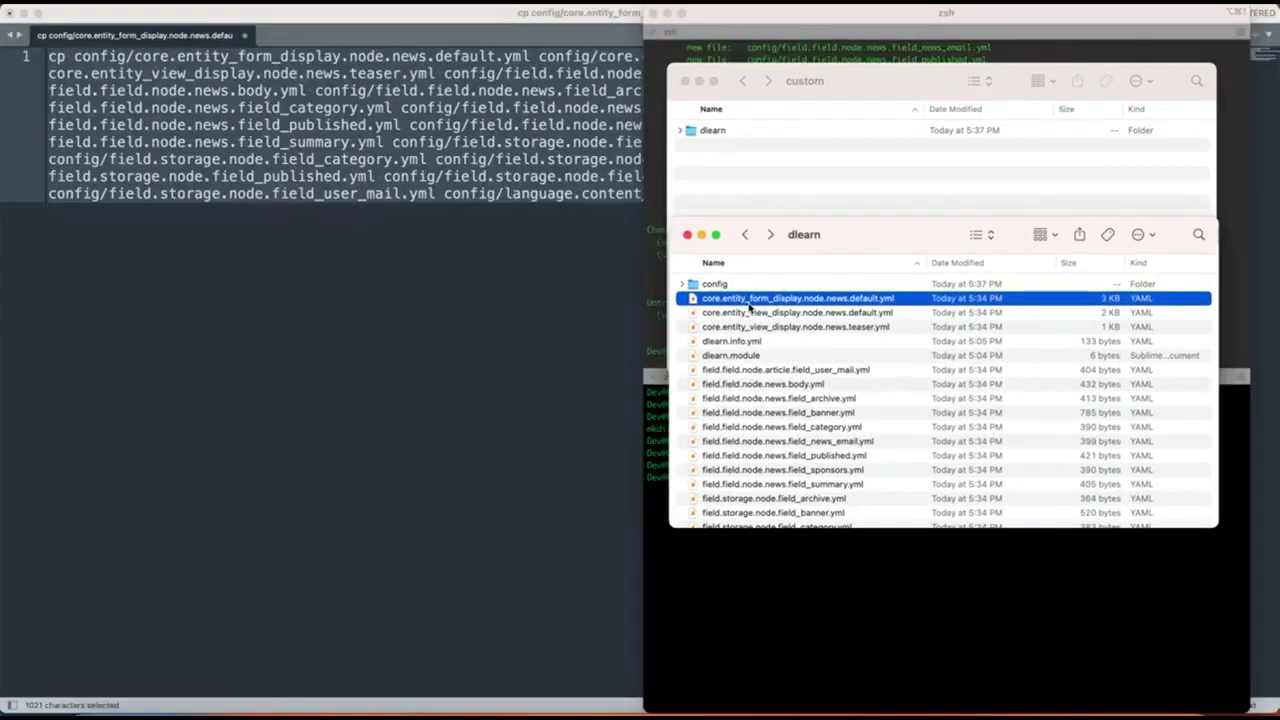
left_click(749, 310, "shift")
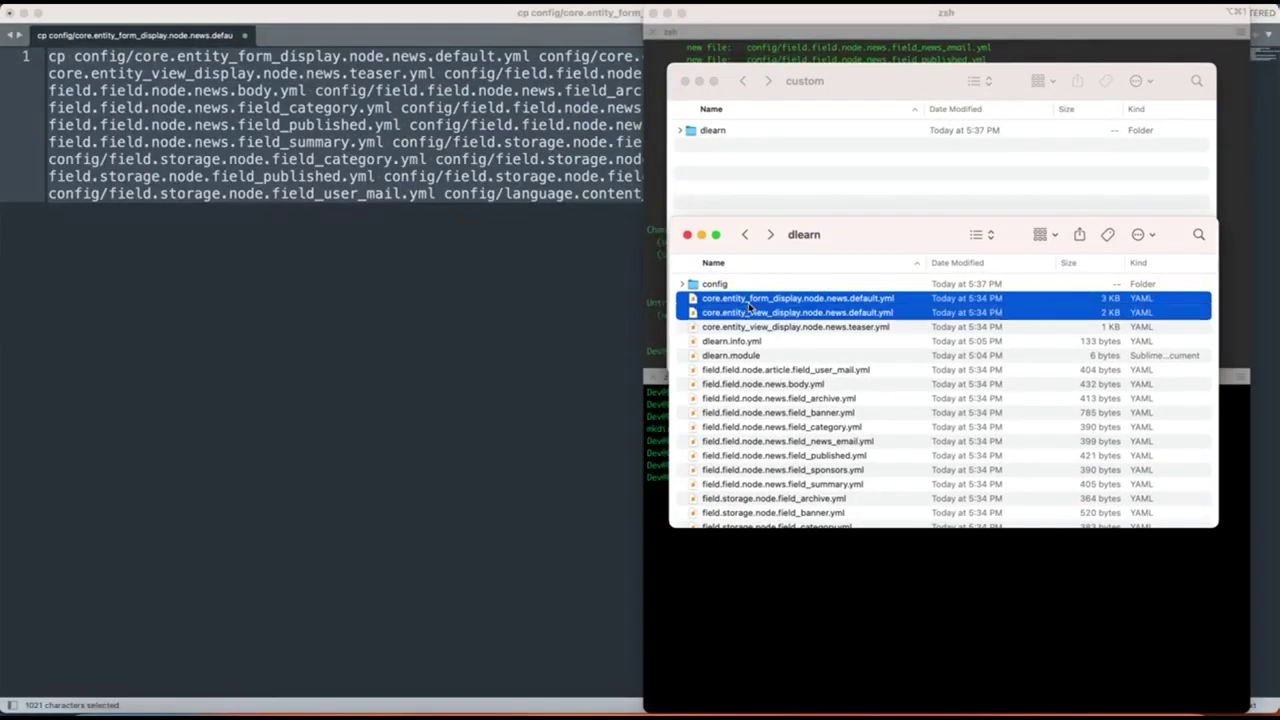
key("shift+Down")
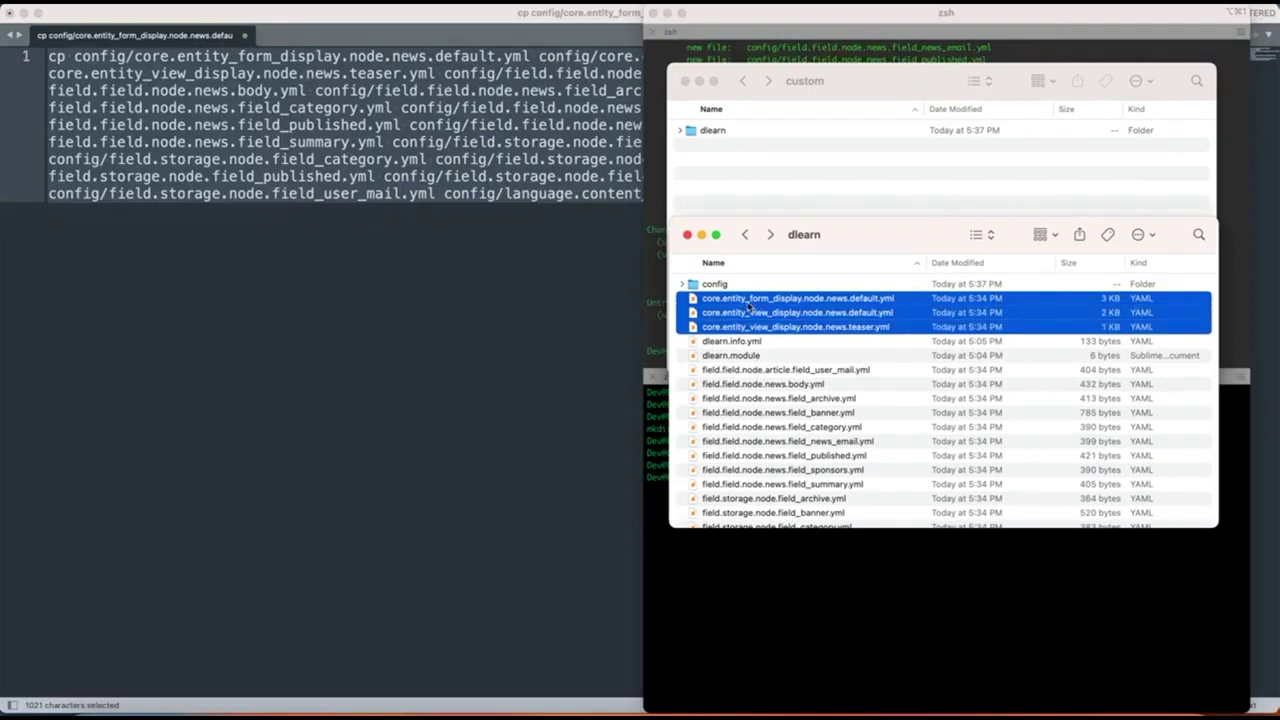
left_click_drag(749, 310, 716, 285)
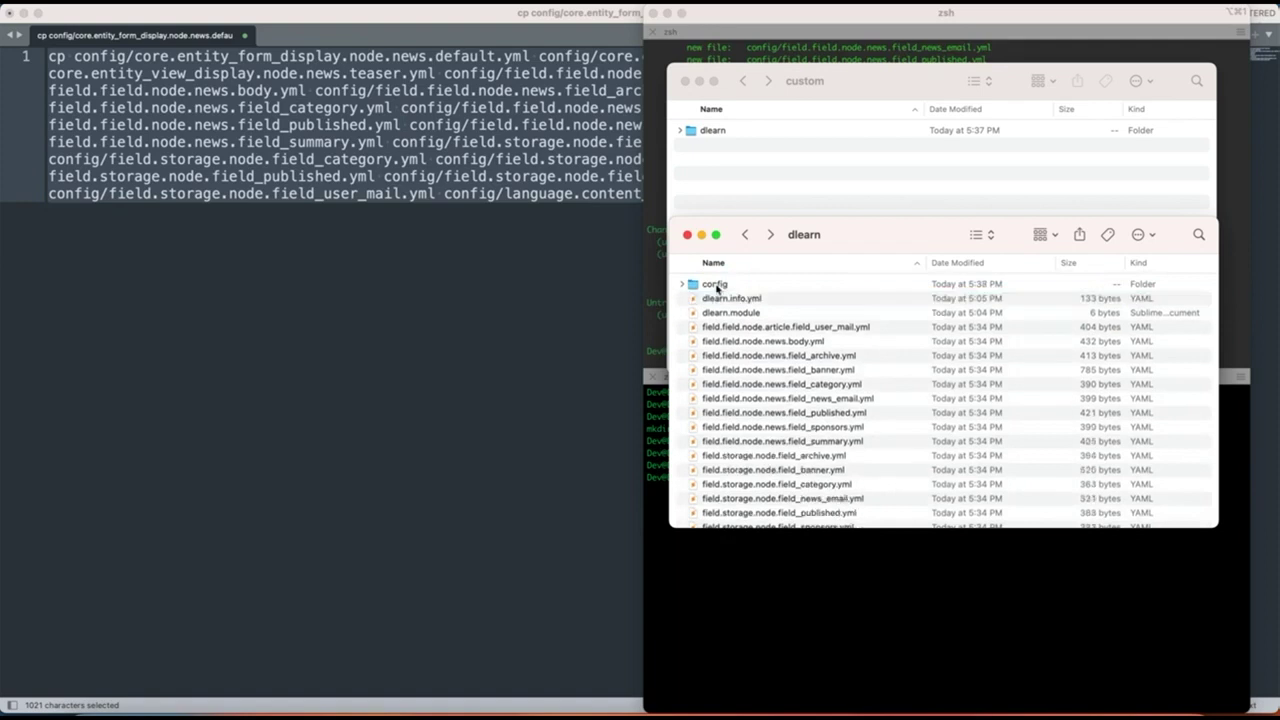
- Move all field.field and field.storage files, language.content_settings.node.news.yml and node.type.news.yml from dlearn into its config folder
left_click(731, 330)
key("shift+Down")
key("shift+Down")
key("shift+Down")
key("shift+Down")
key("shift+Down")
key("shift+Down")
key("shift+Down")
key("shift+Down")
key("shift+Down")
key("shift+Down")
key("shift+Down")
key("shift+Down")
key("shift+Down")
key("shift+Down")
key("shift+Down")
key("shift+Down")
key("shift+Down")
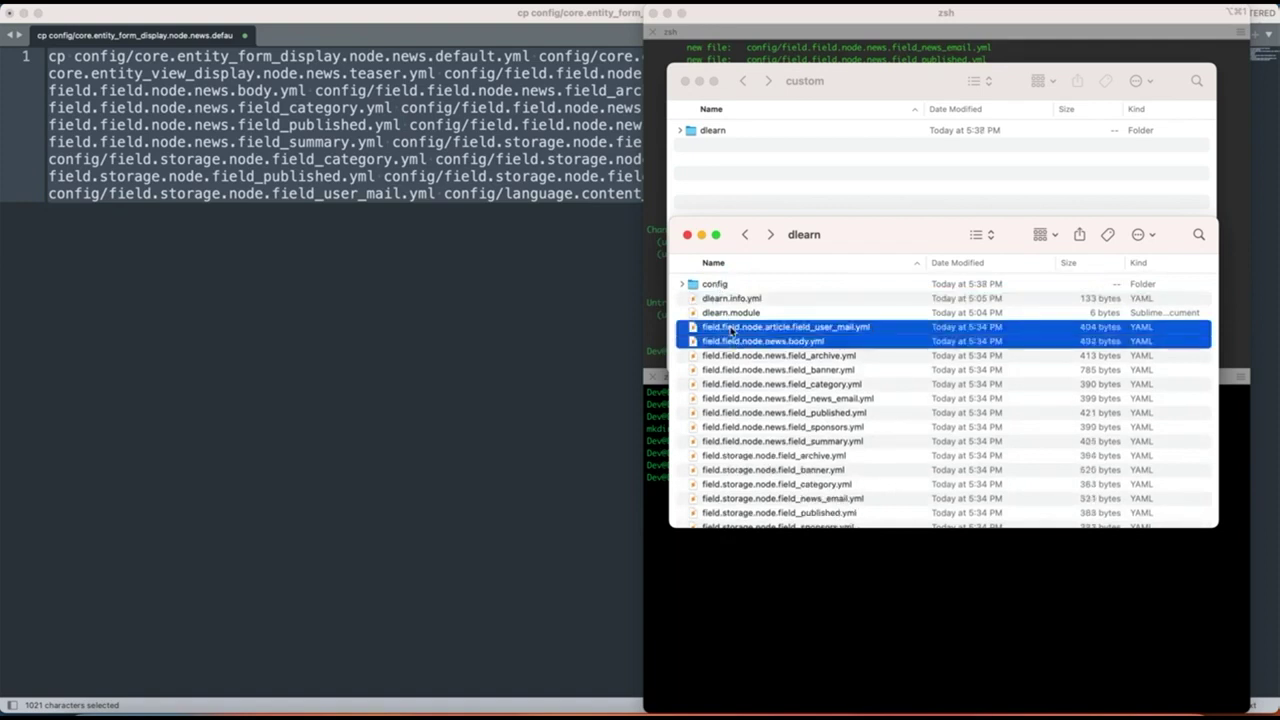
key("shift+Down")
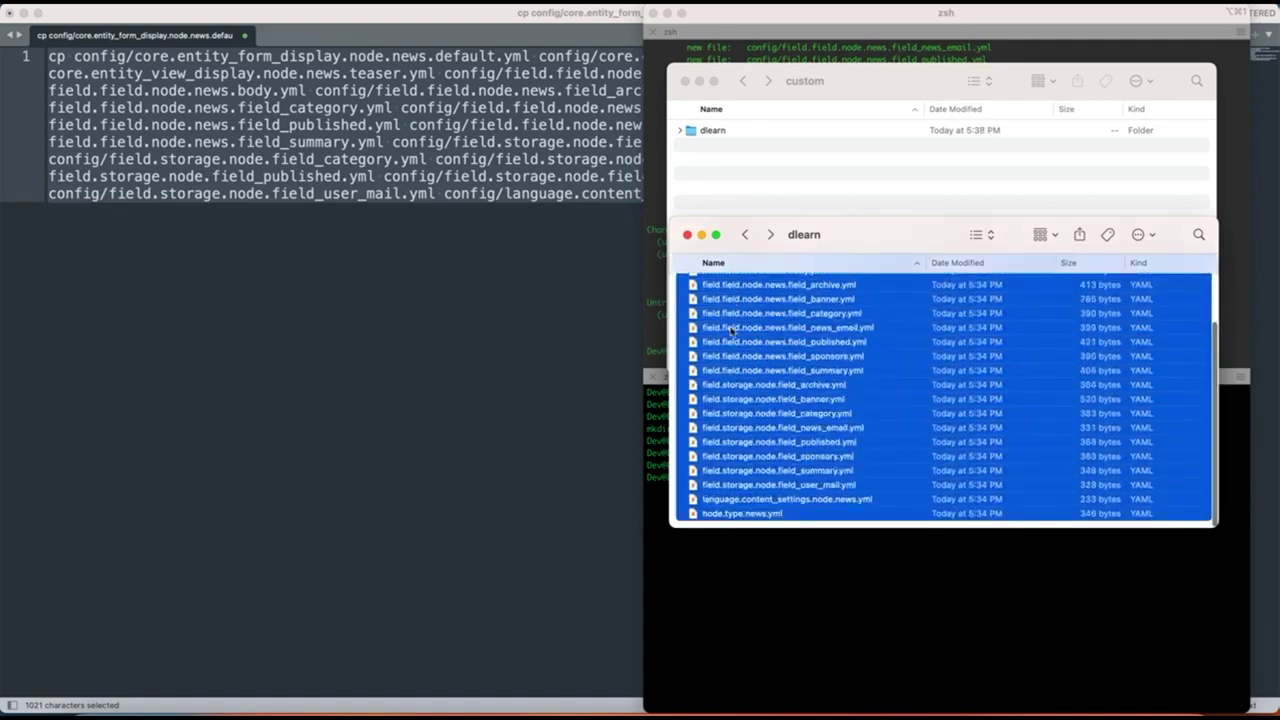
scroll(772, 364, "up", 3)
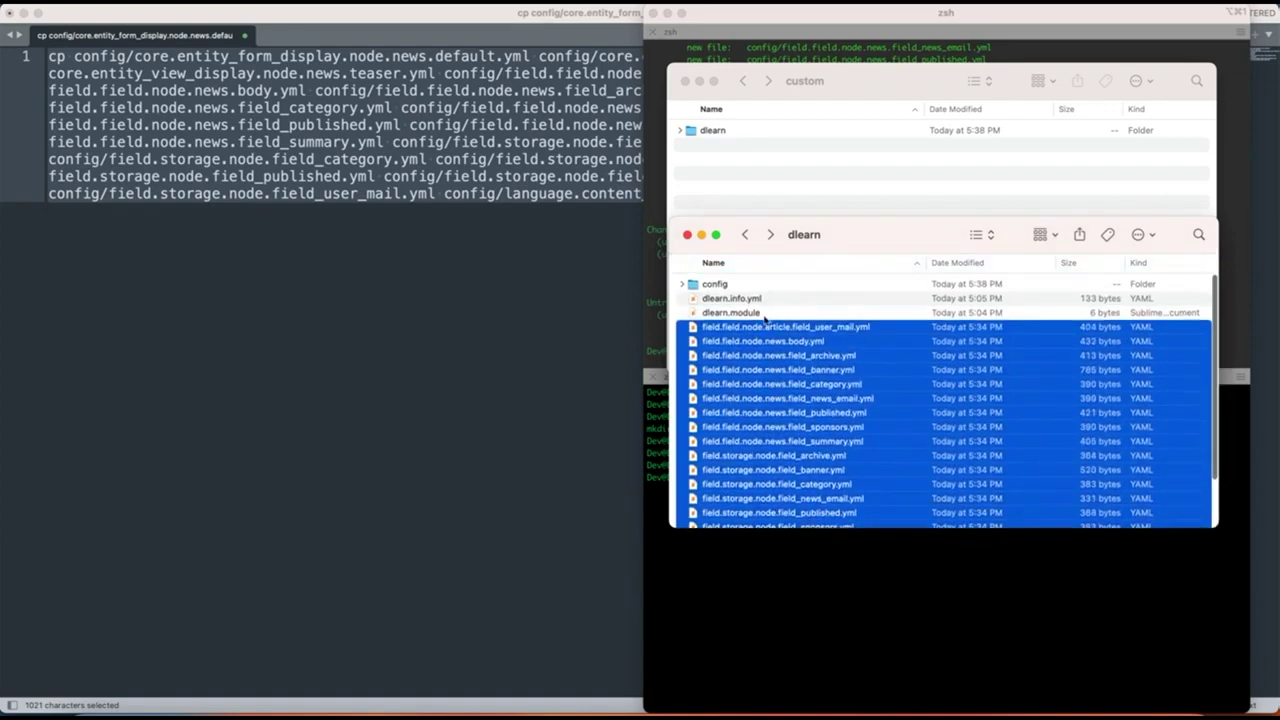
left_click_drag(760, 332, 731, 283)
left_click_drag(718, 350, 718, 286)
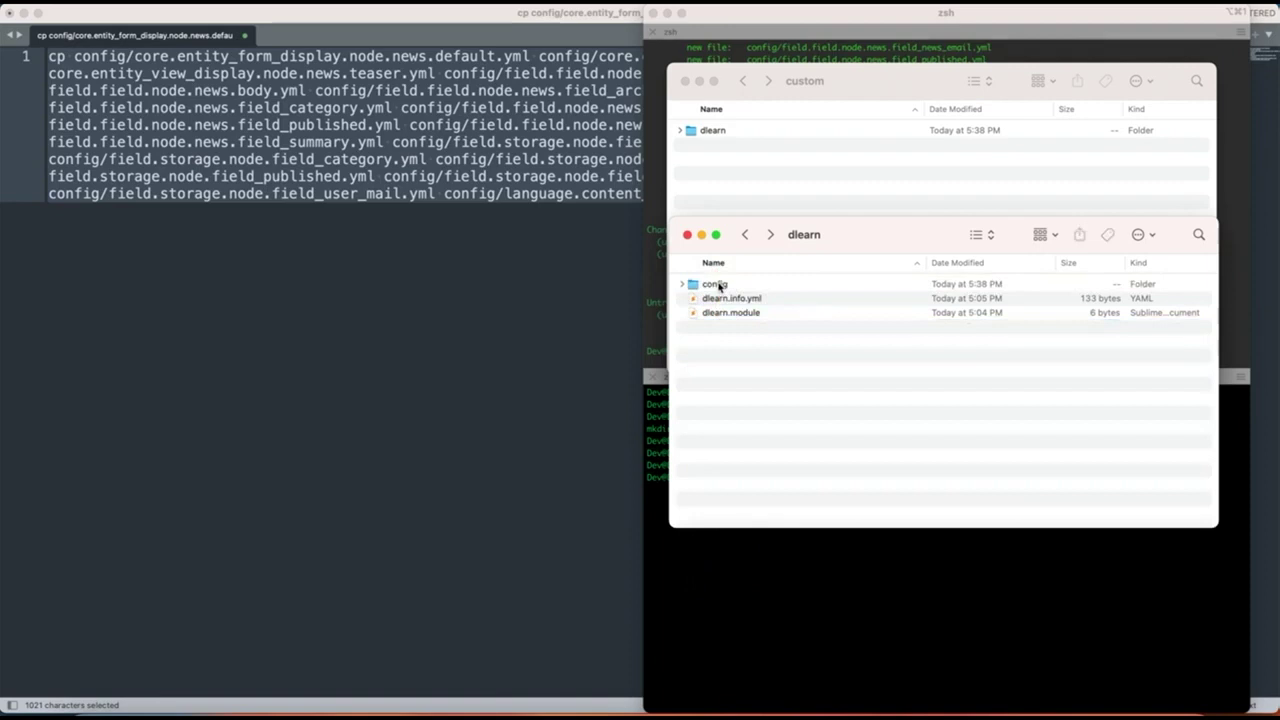
- In the config folder, move all core.entity, field.field and field.storage files into install, replacing every existing file of the same name
double_click(718, 286)
scroll(736, 288, "down", 3)
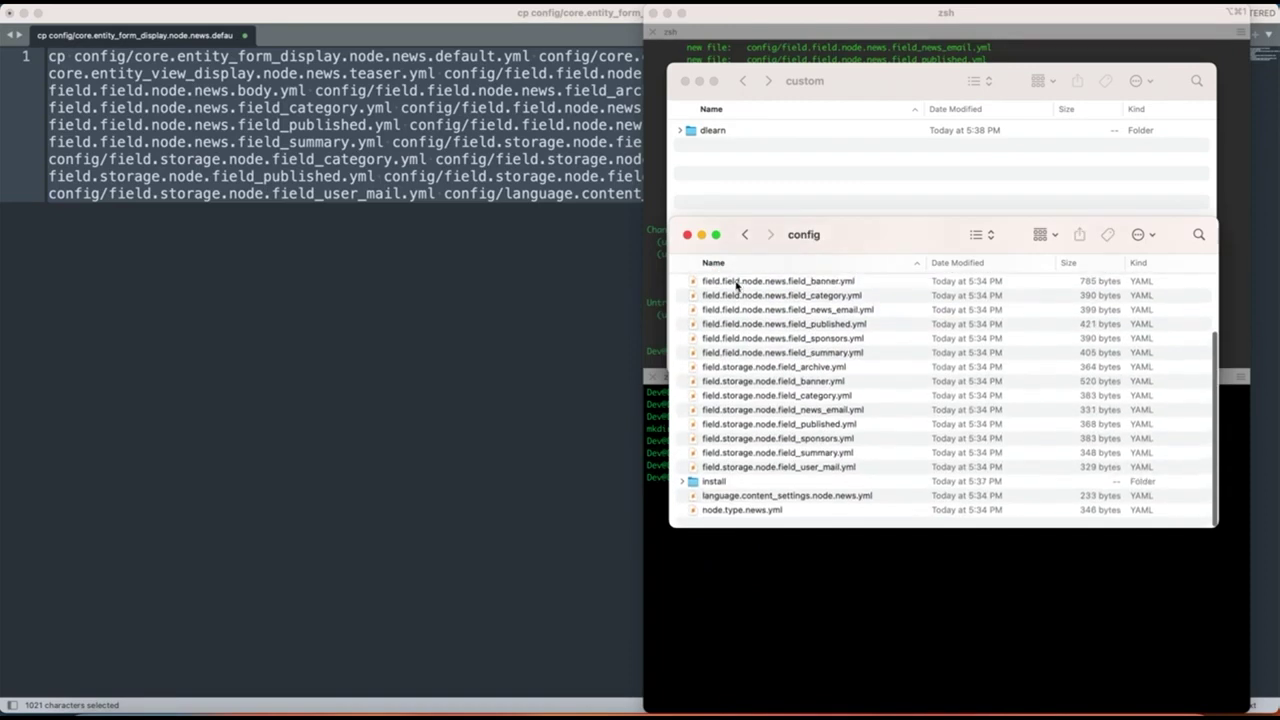
left_click(736, 288)
scroll(736, 288, "up", 3)
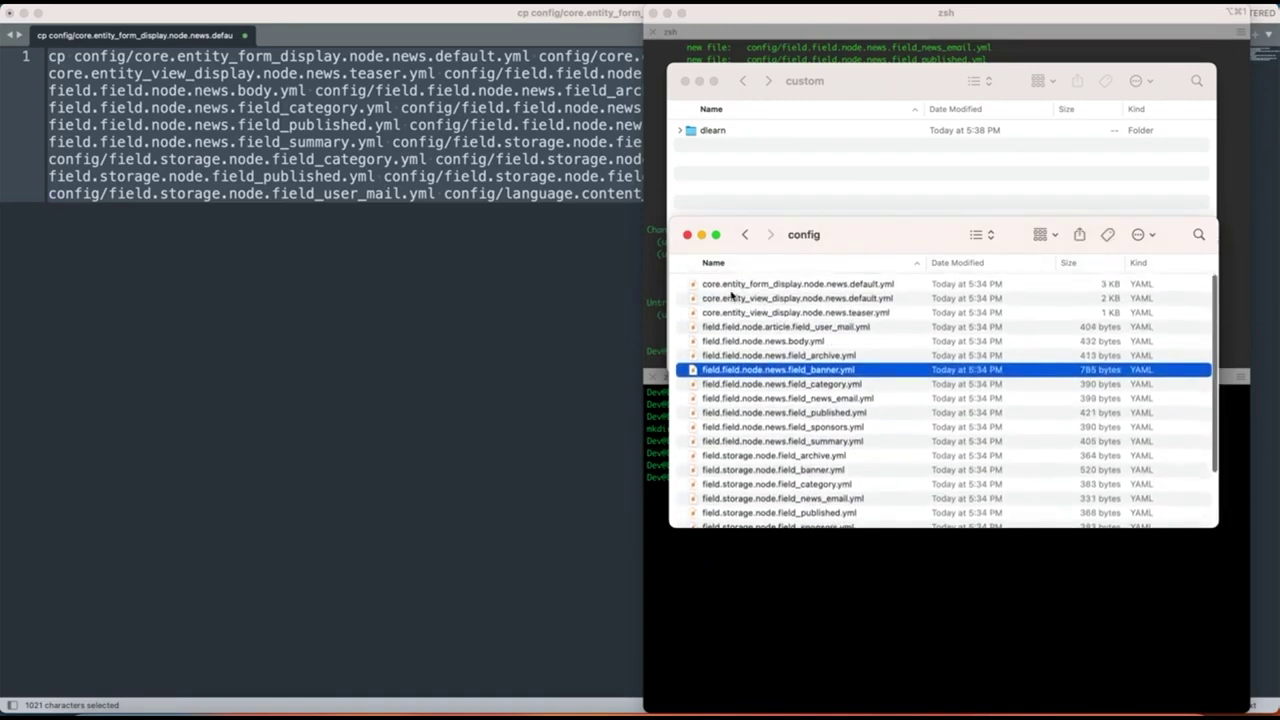
left_click(738, 284)
left_click(731, 297, "shift")
key("shift+Down")
key("shift+Down")
key("shift+Down")
key("shift+Down")
key("shift+Down")
key("shift+Down")
key("shift+Down")
key("shift+Down")
key("shift+Down")
key("shift+Down")
key("shift+Down")
key("shift+Down")
key("shift+Down")
key("shift+Down")
key("shift+Down")
key("shift+Down")
key("shift+Down")
key("shift+Down")
key("shift+Down")
key("shift+Down")
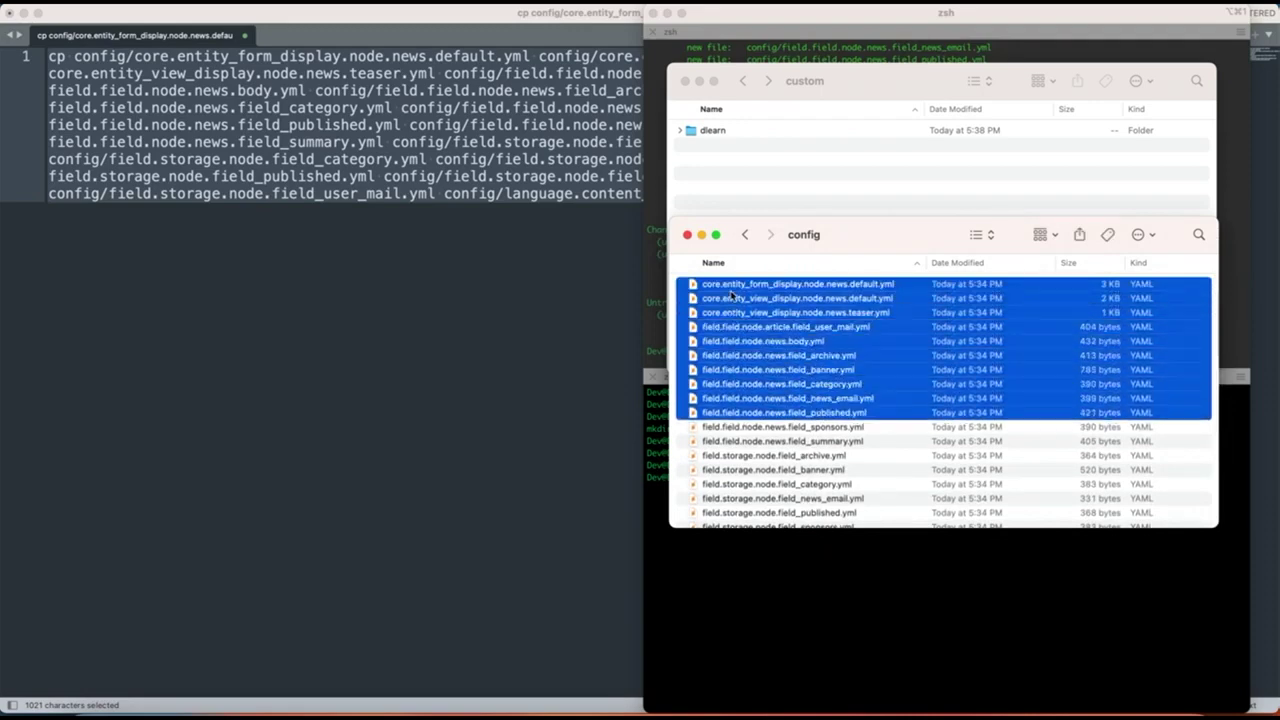
key("shift+Up")
key("shift+Up")
key("shift+Up")
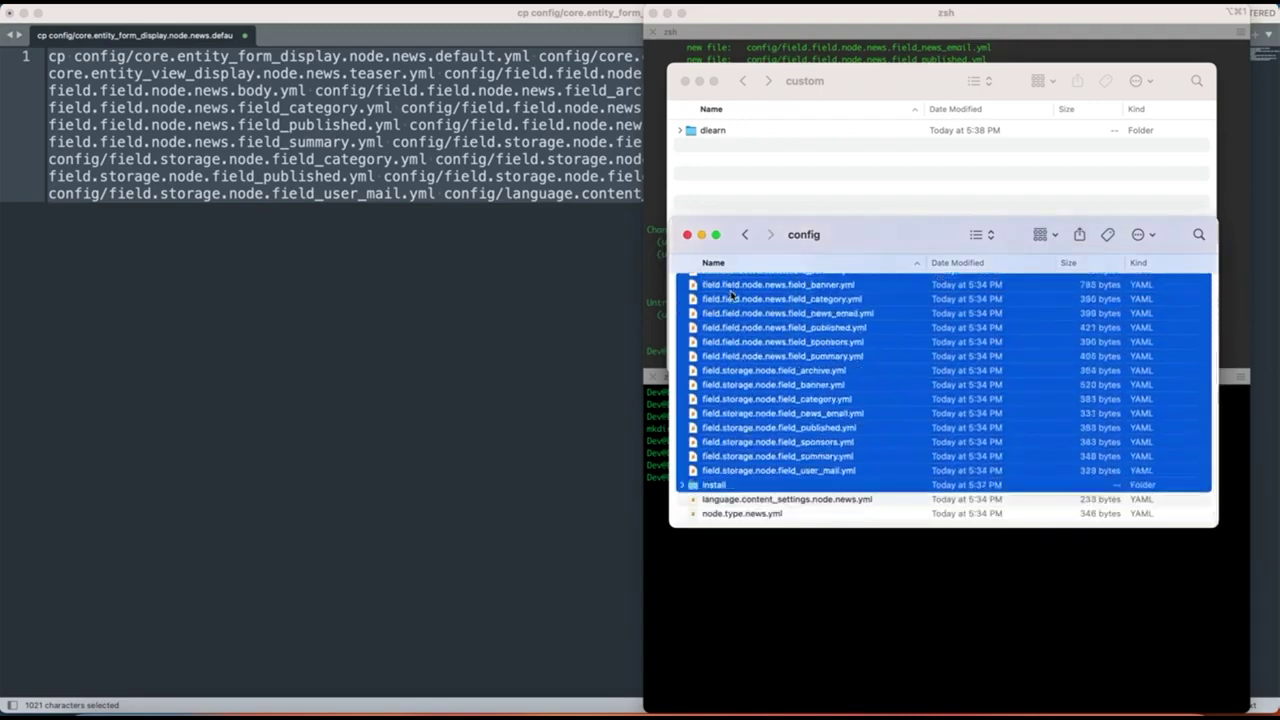
left_click_drag(726, 416, 716, 484)
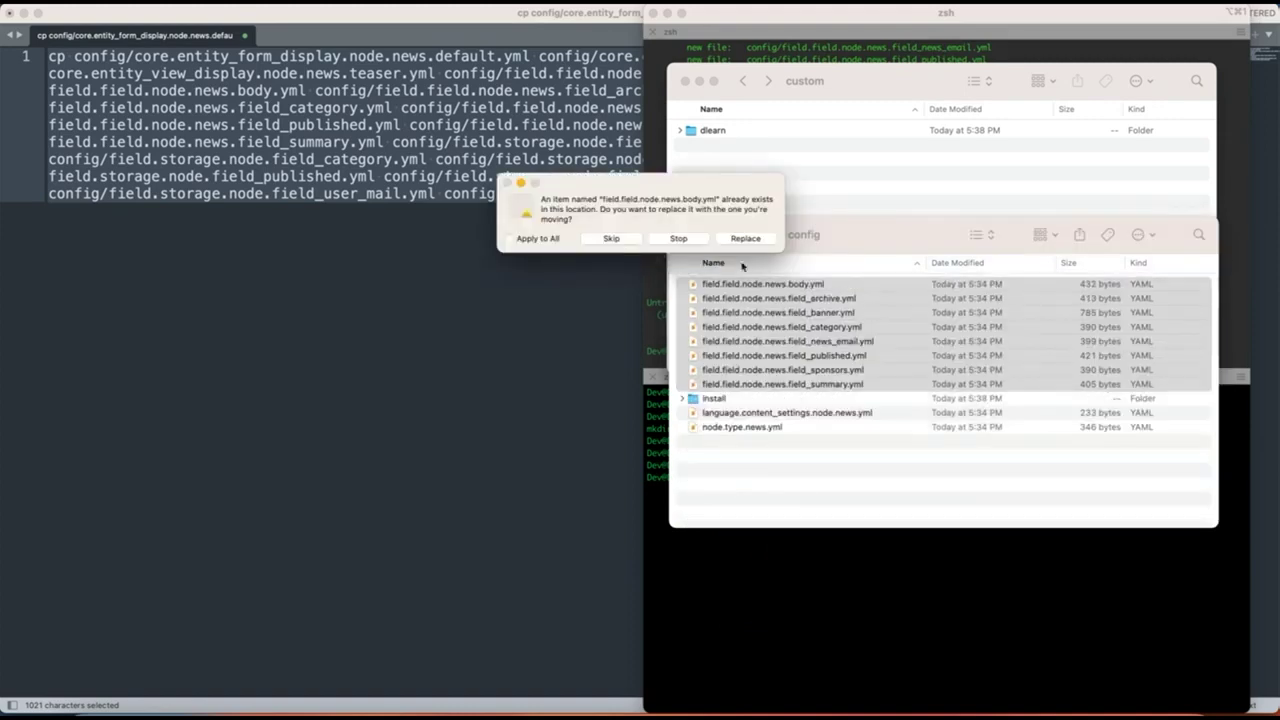
left_click(740, 243)
left_click(740, 243)
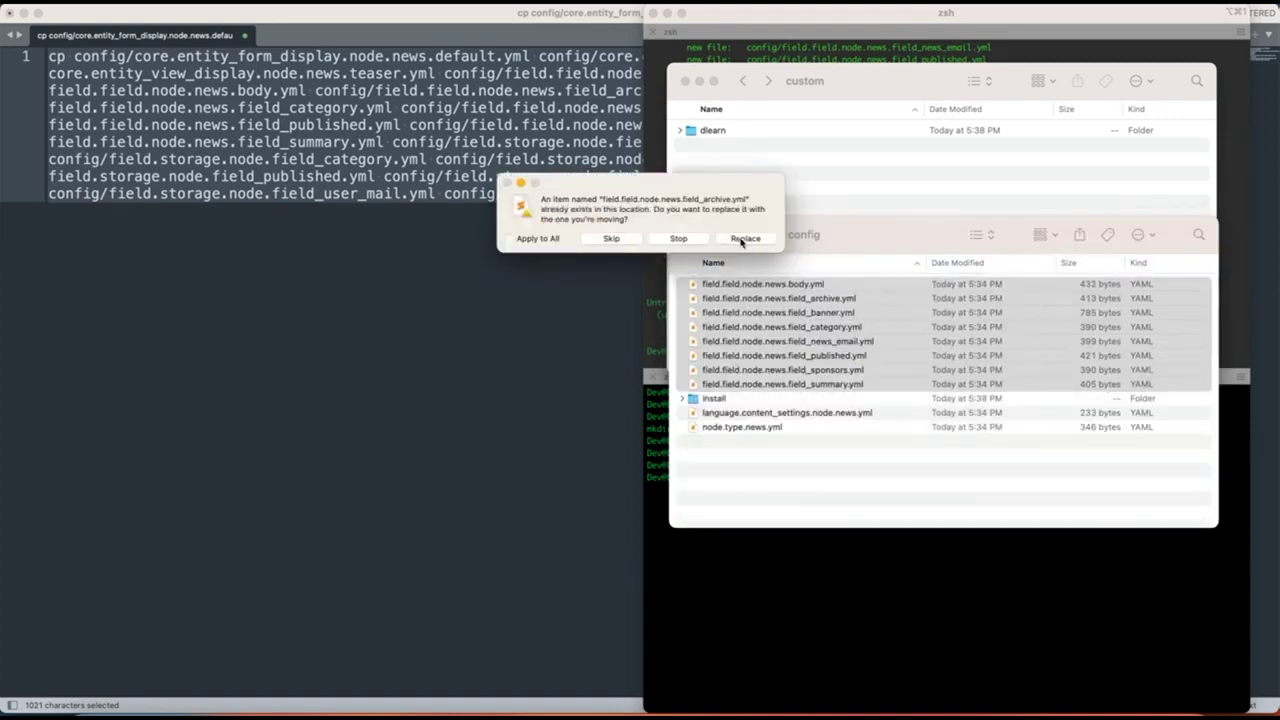
left_click(527, 241)
left_click(745, 238)
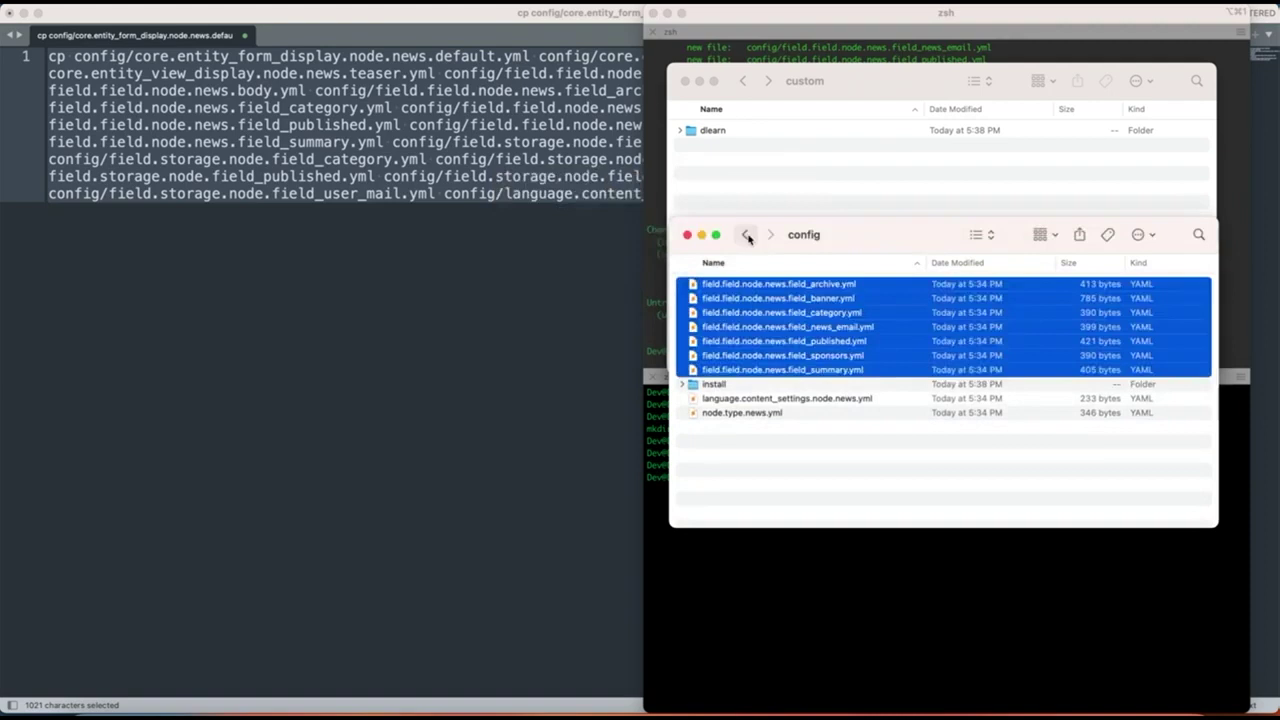
- Move language.content_settings.node.news.yml and node.type.news.yml from config into install, and go back to the previous folder
left_click(767, 299)
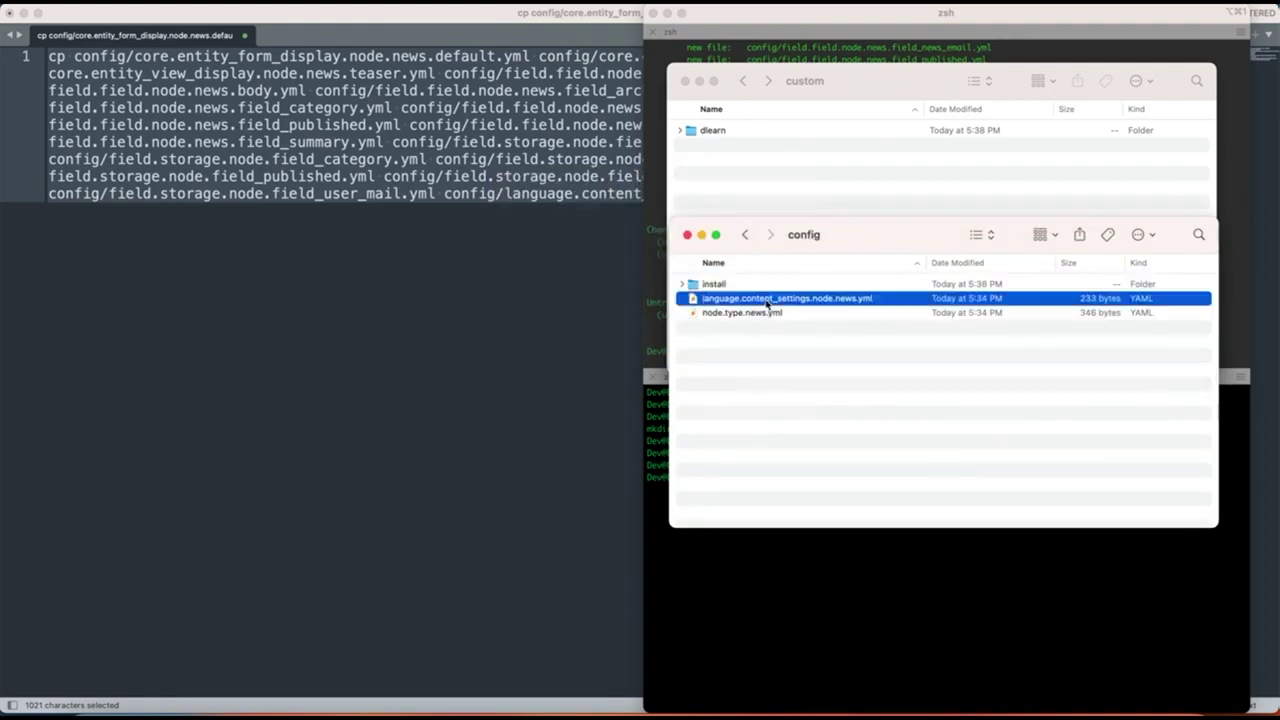
key("shift+Down")
left_click_drag(767, 305, 714, 289)
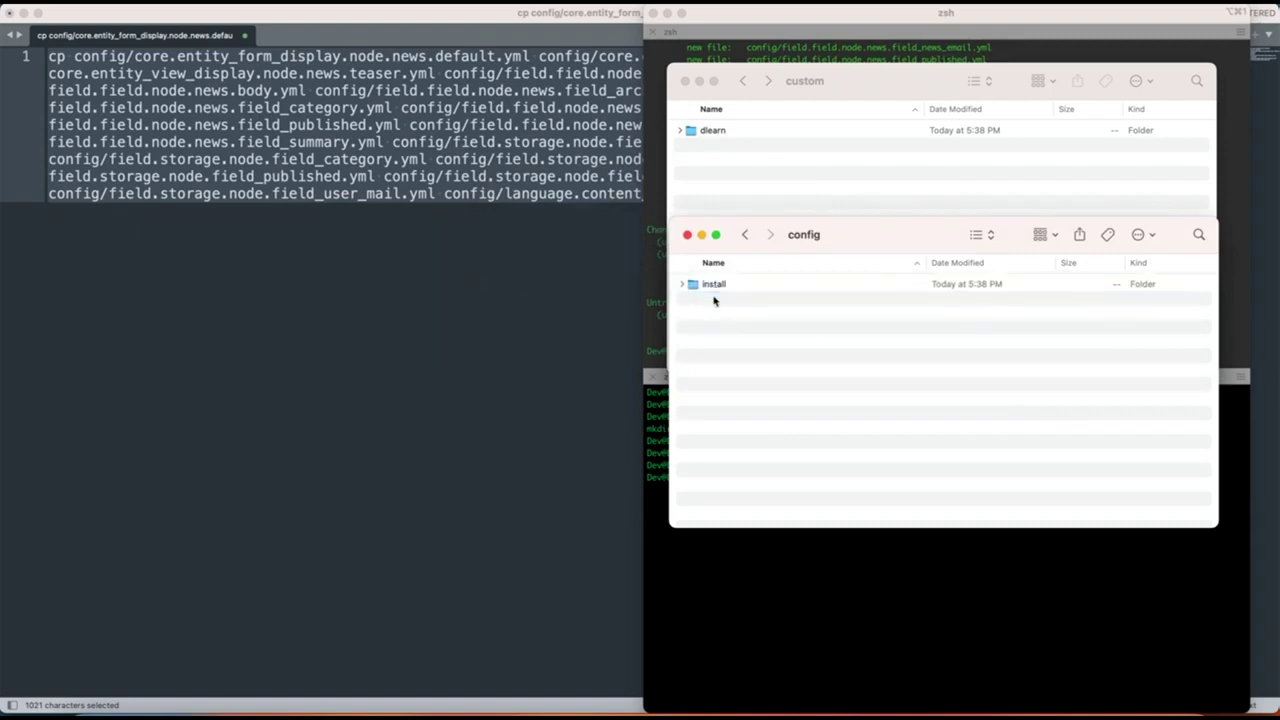
left_click(745, 237)
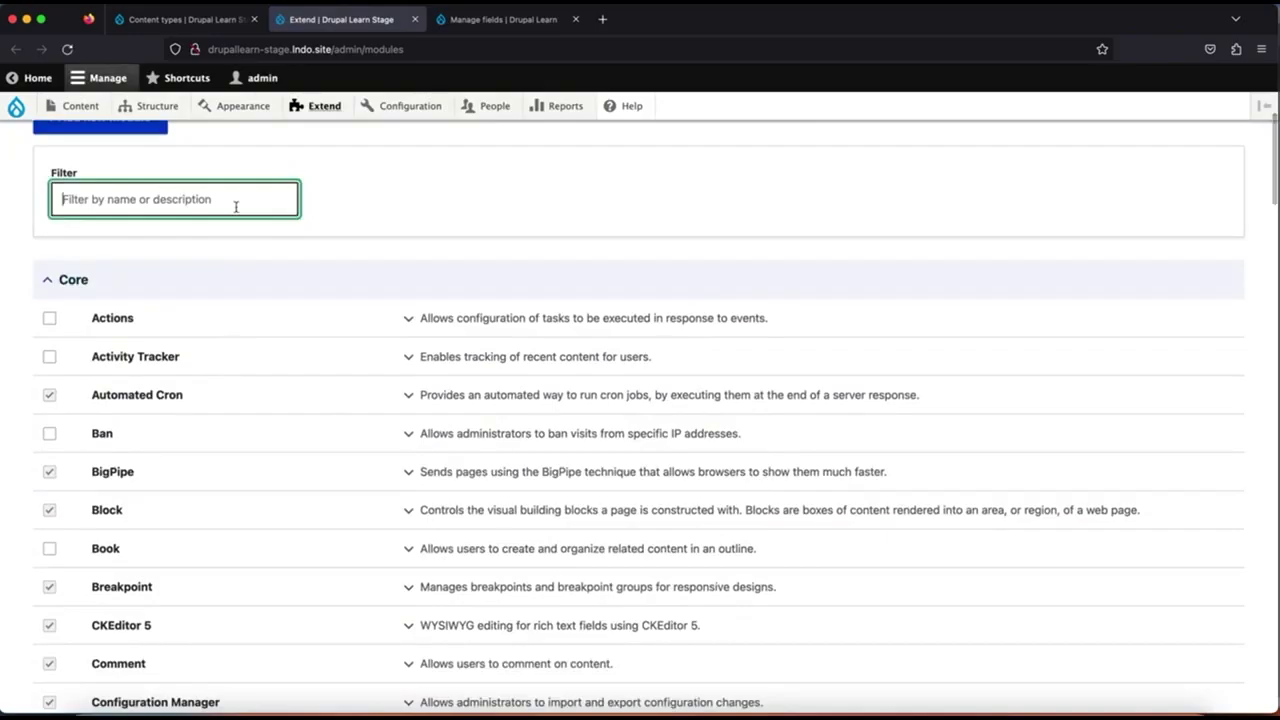
- Filter the Drupal Learn Stage modules by "dle" and install the Dlearn custom module
type("dle")
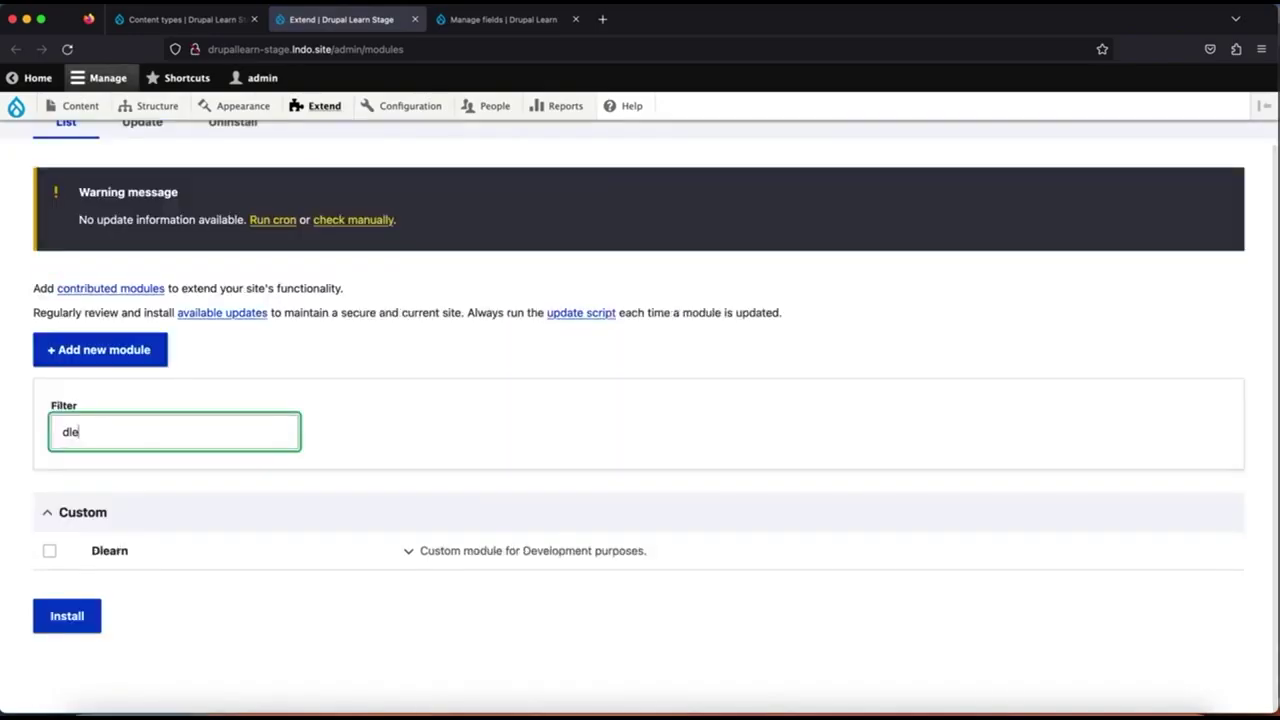
left_click(111, 552)
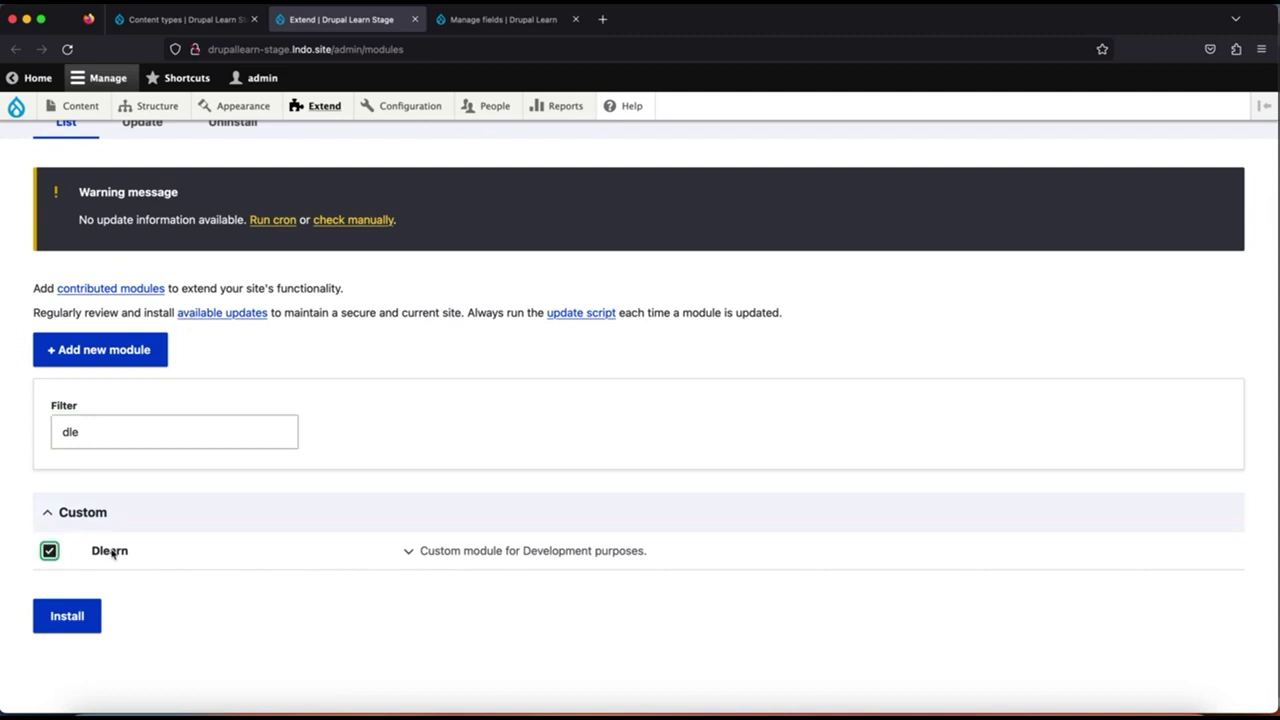
left_click(91, 619)
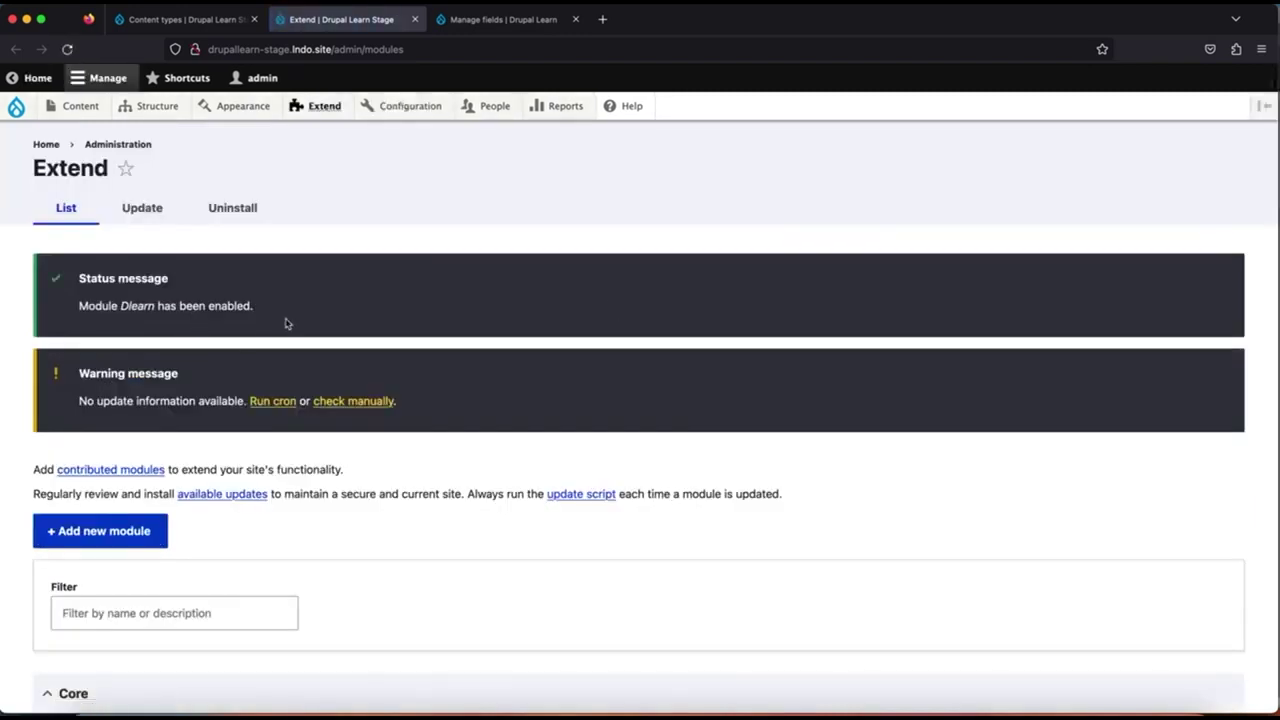
- Reload the Content types page of Drupal Learn Stage and examine the fields of the News content type
left_click(193, 20)
key("super+r")
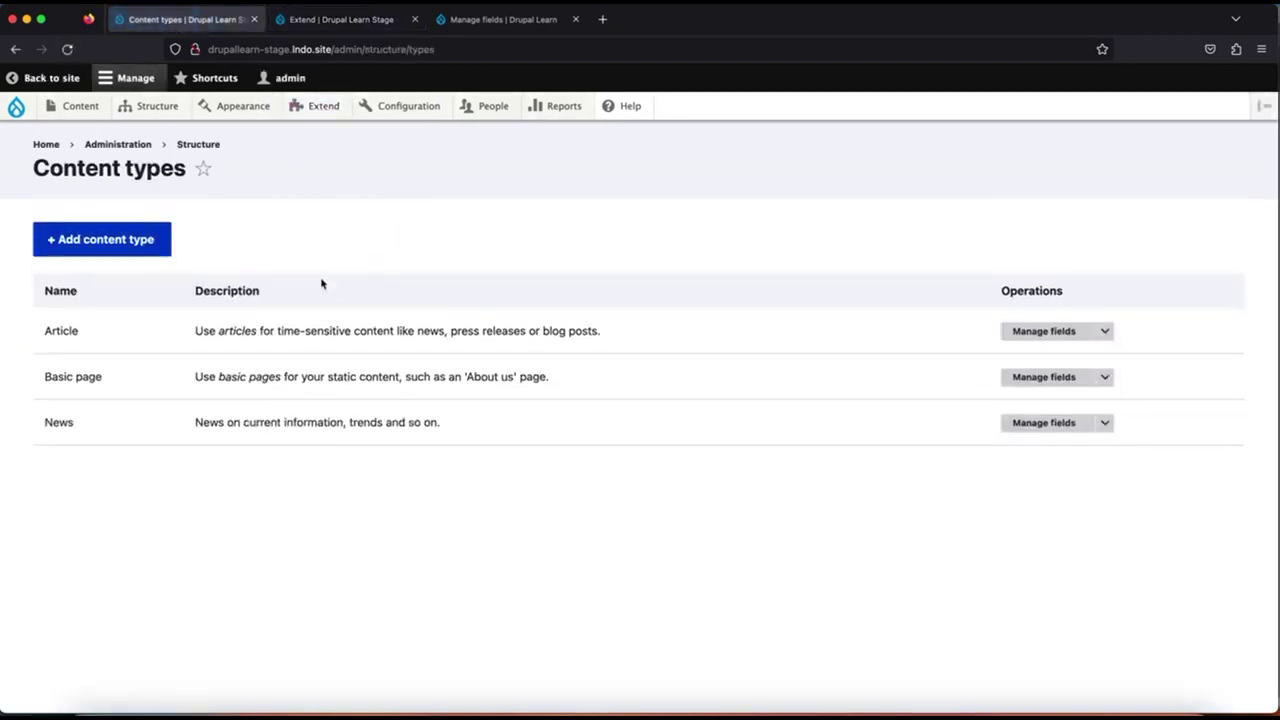
left_click(1057, 421)
scroll(400, 578, "down", 2)
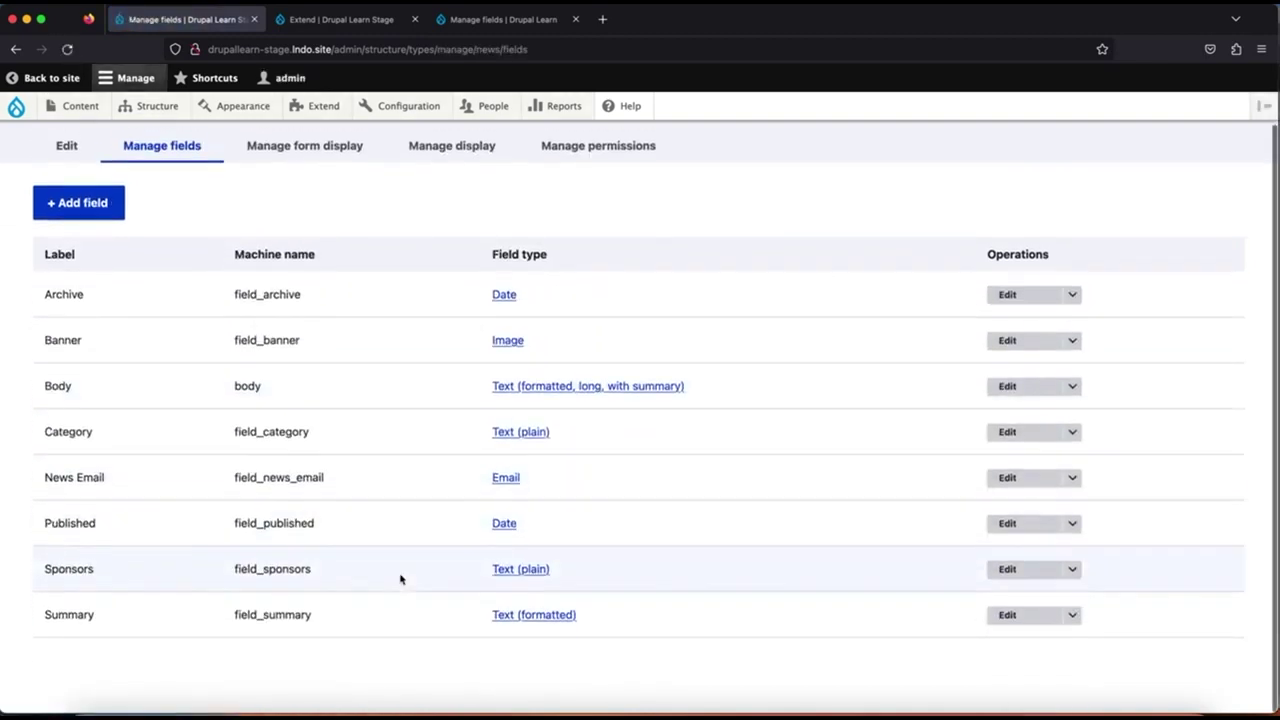
scroll(400, 578, "up", 2)
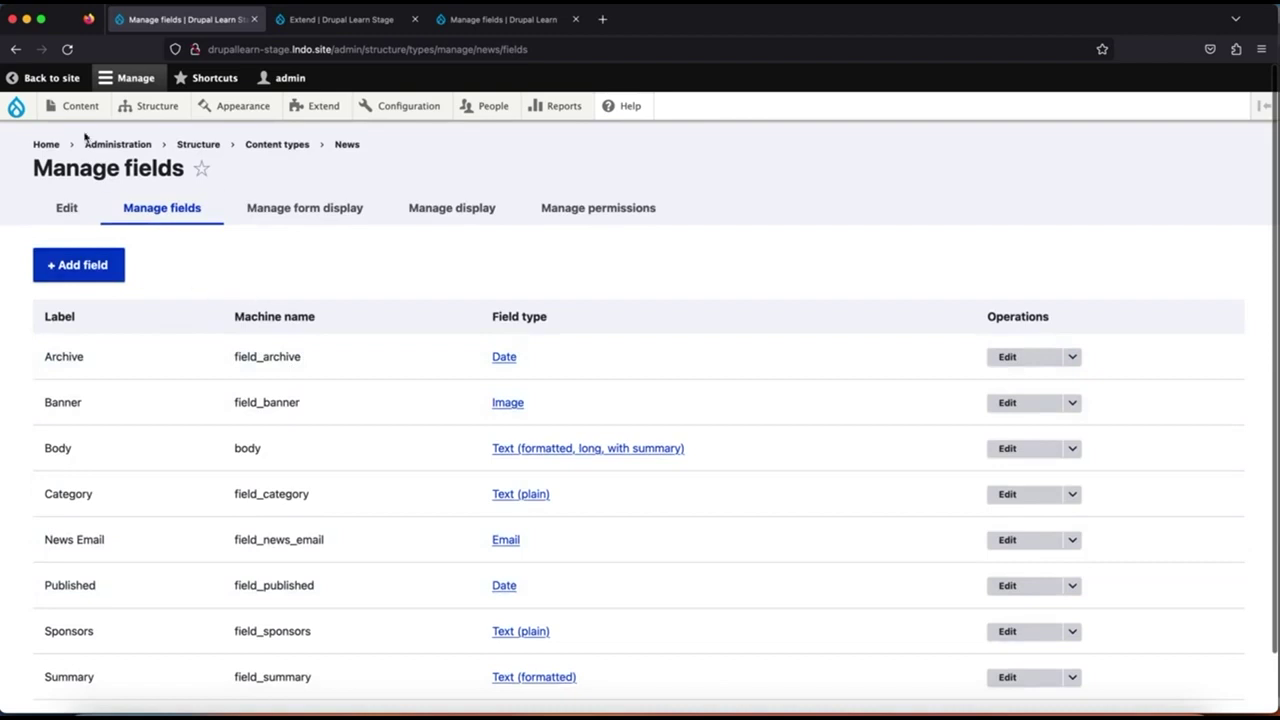
- Open the form for adding News content and look through all its fields
mouse_move(84, 116)
mouse_move(87, 148)
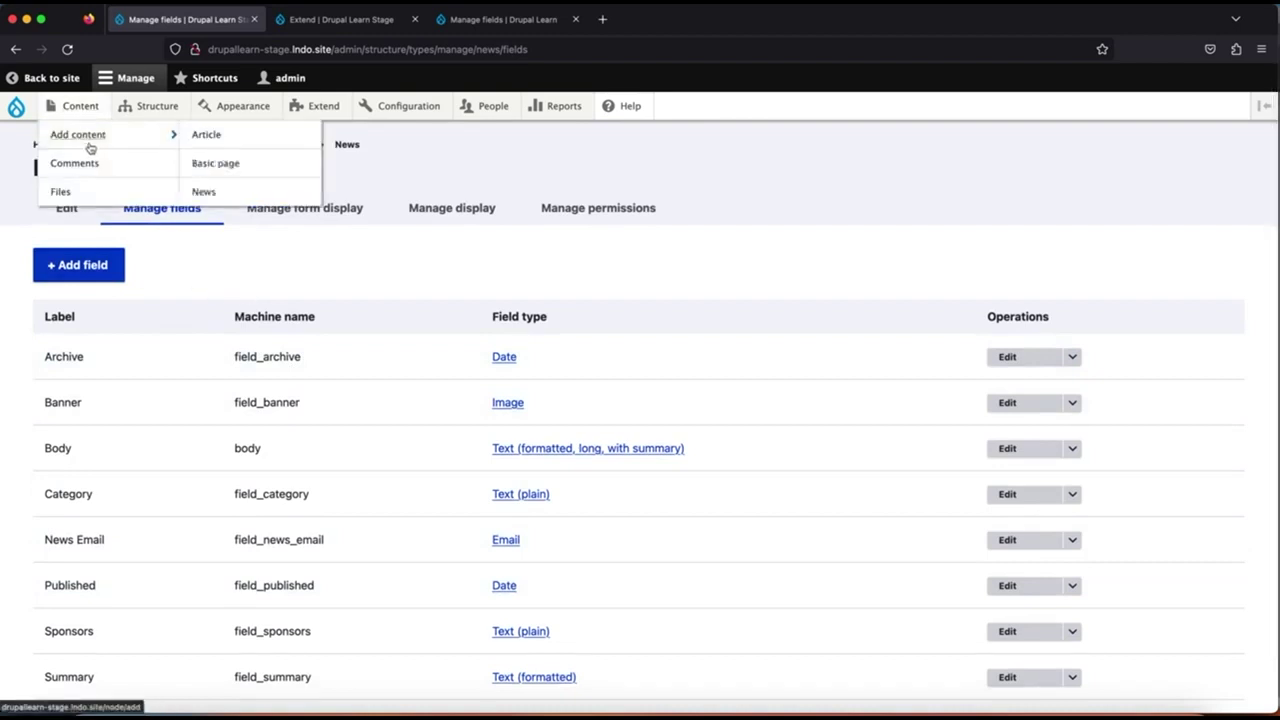
left_click(239, 199)
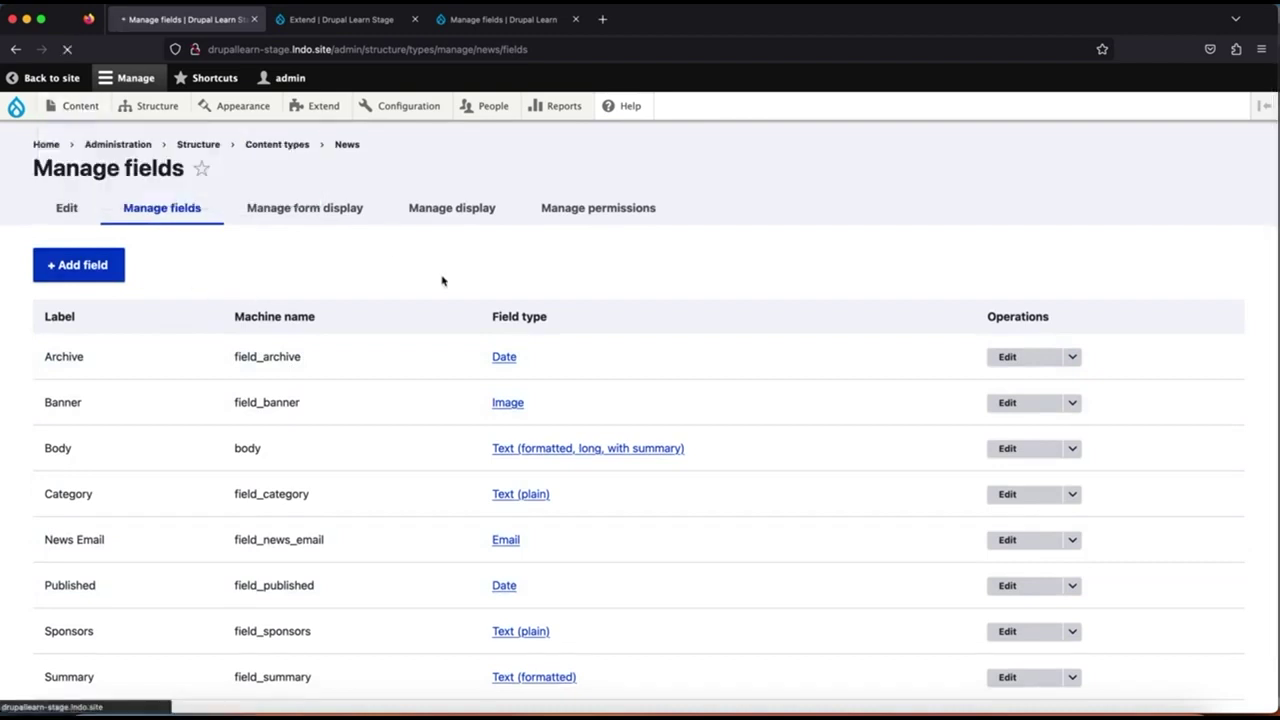
scroll(440, 277, "down", 10)
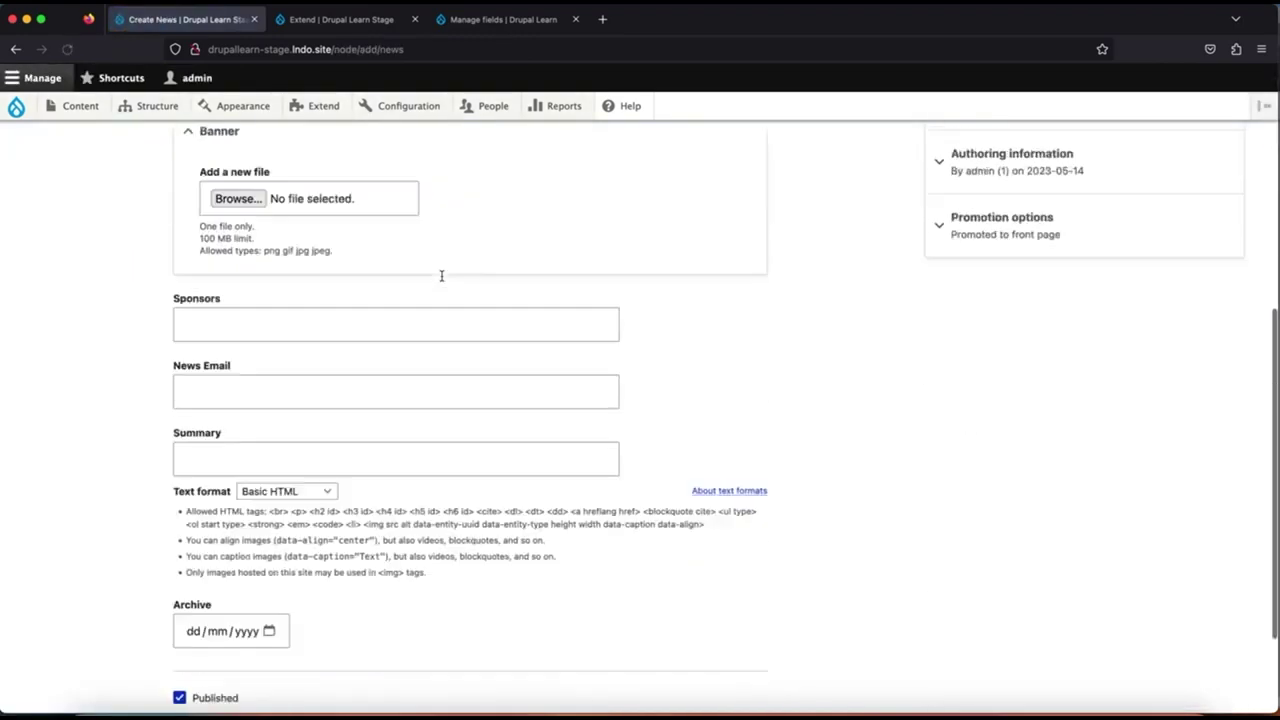
scroll(441, 276, "up", 10)
scroll(441, 276, "down", 10)
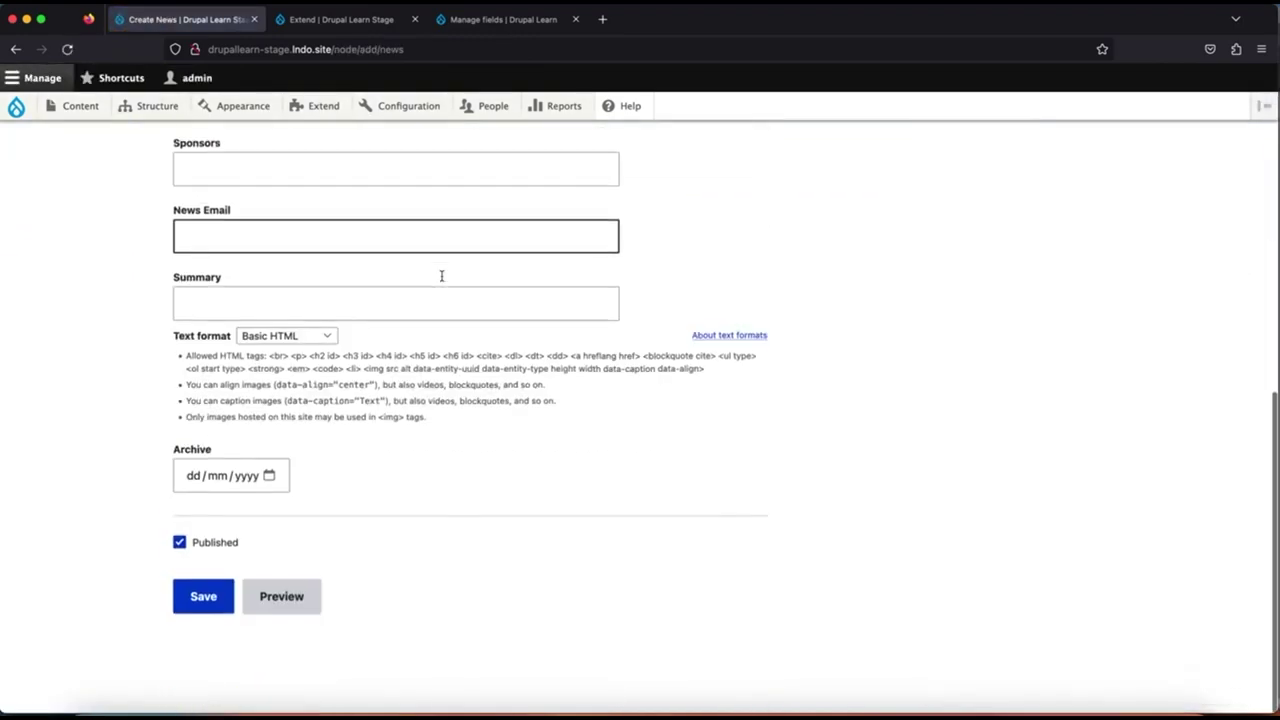